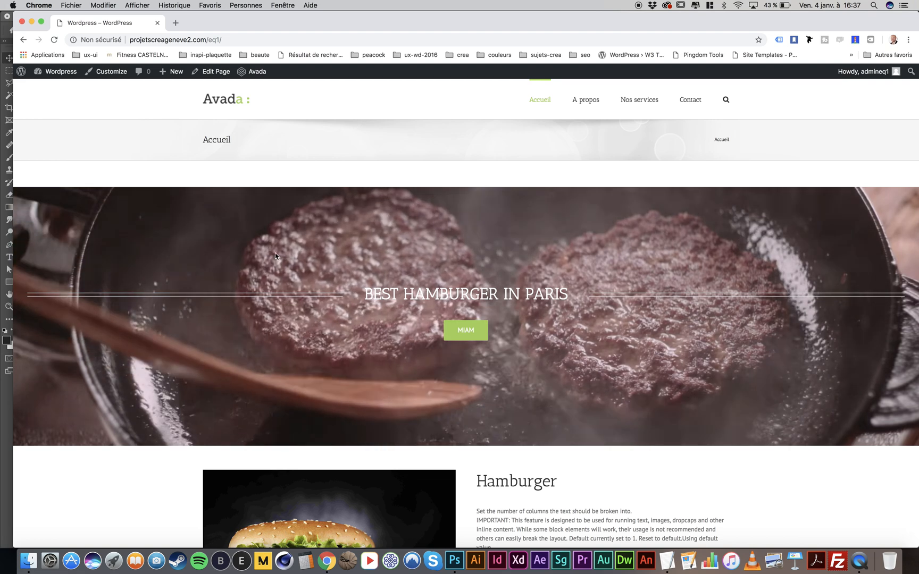
Look over the site's home page from the header banner down through the hamburger text, video and image sections
scroll(442, 373, down, 10)
scroll(443, 377, down, 5)
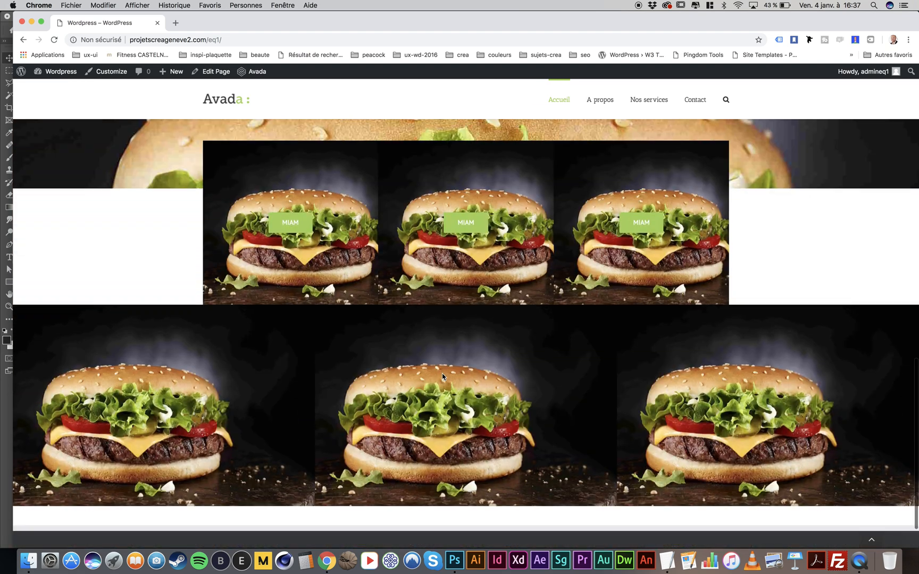
scroll(443, 376, up, 15)
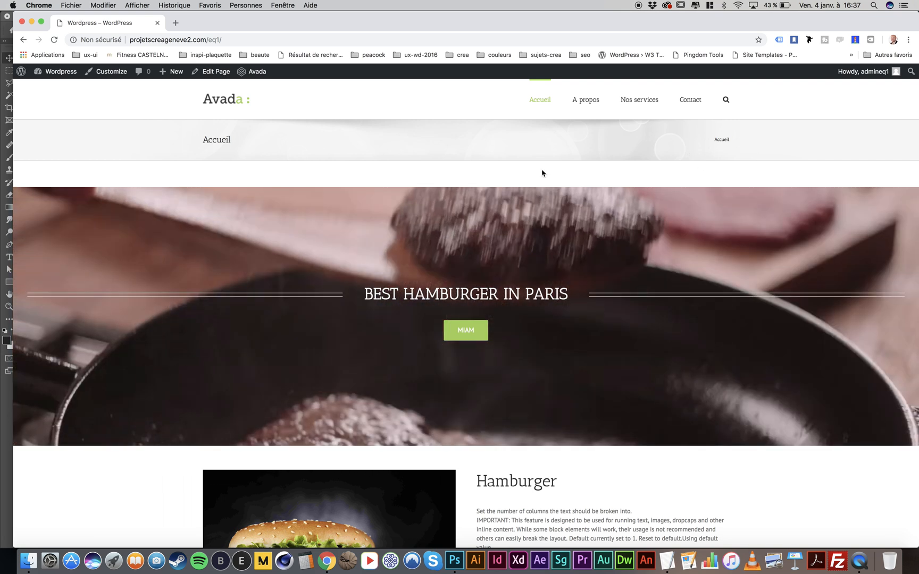
scroll(541, 173, down, 10)
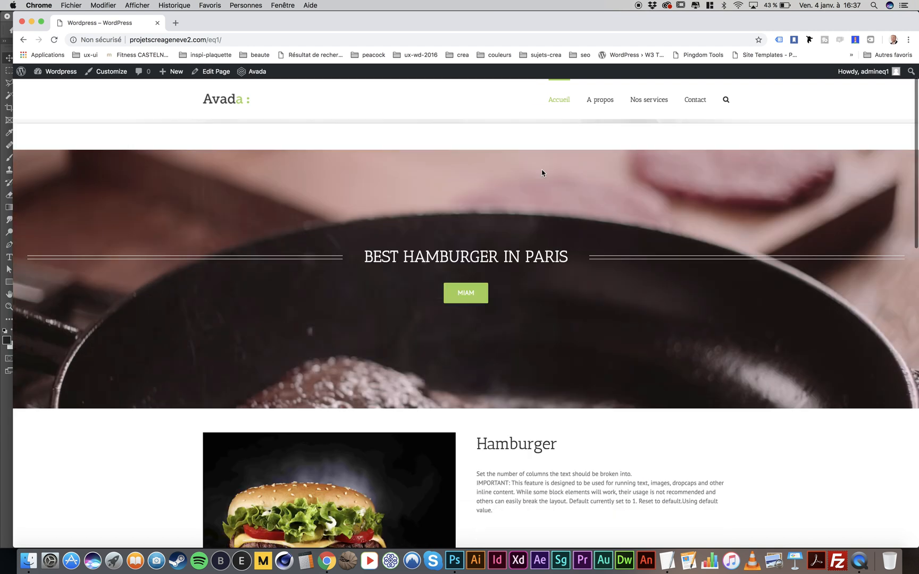
scroll(541, 173, up, 2)
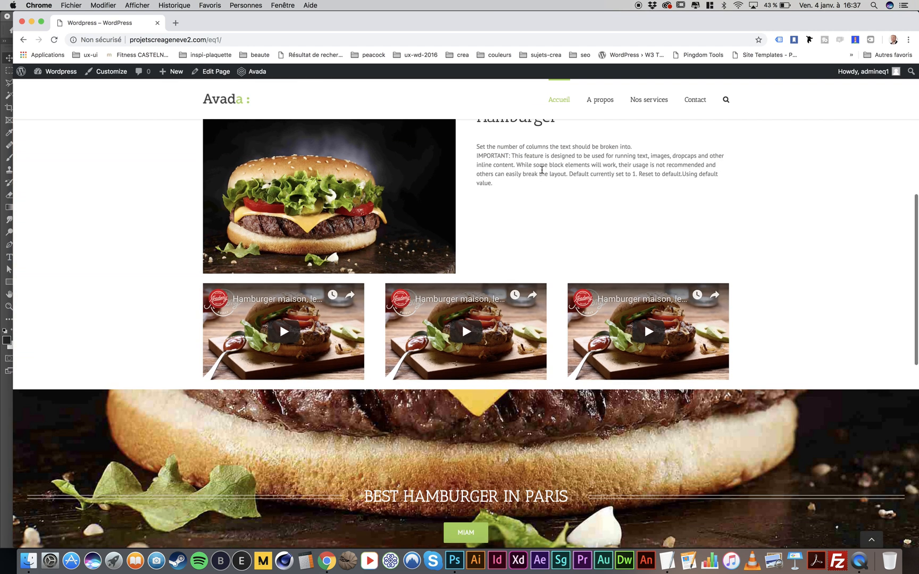
right_click(542, 170)
click(506, 182)
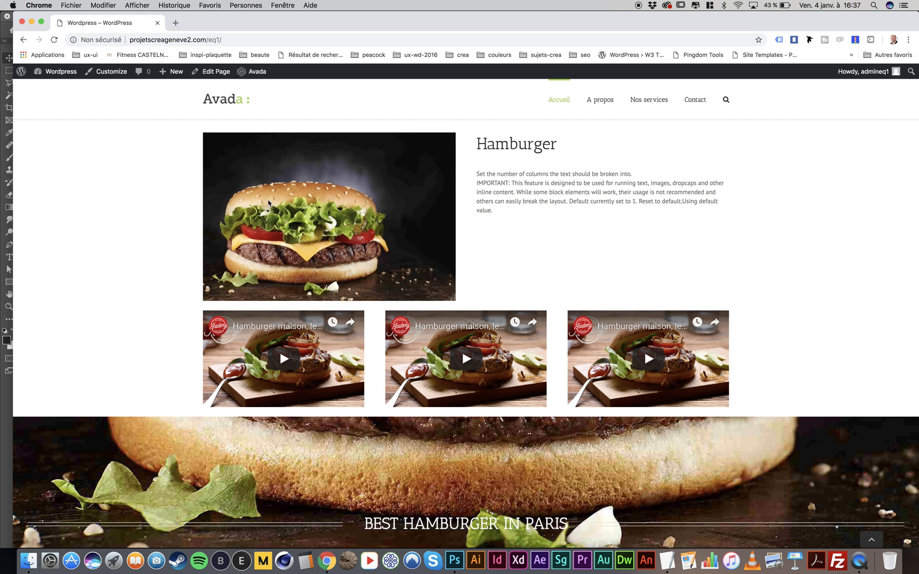
Open the Avada Theme Options from the site's WordPress dashboard
mouse_move(66, 77)
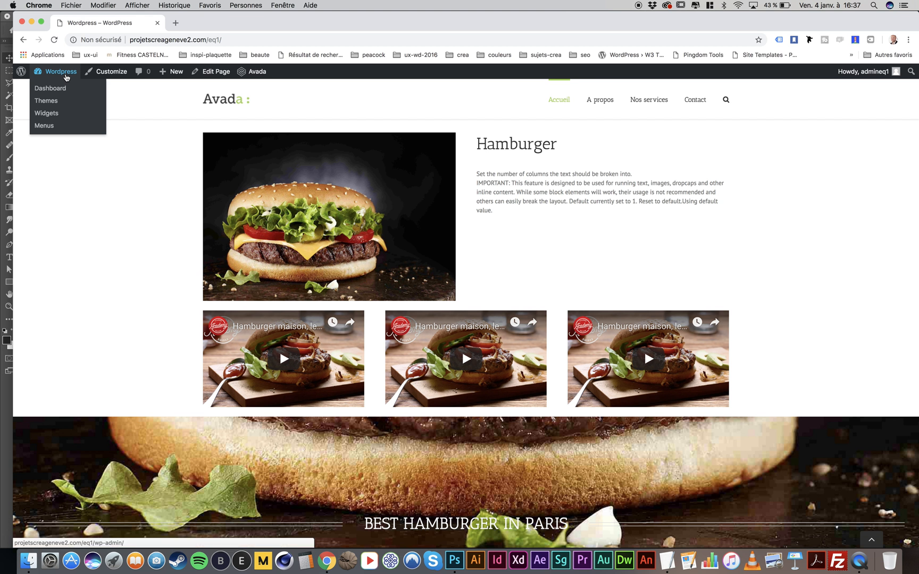
click(67, 78)
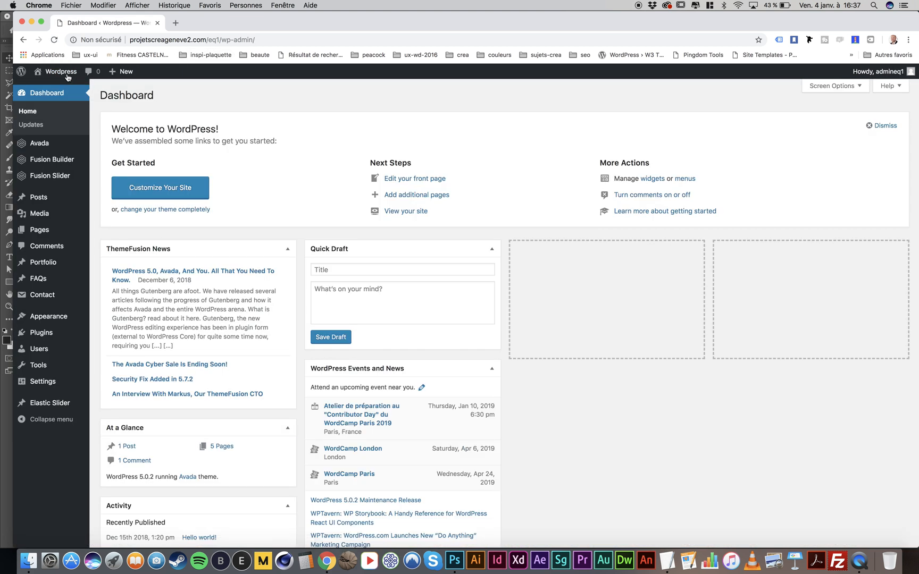
mouse_move(34, 146)
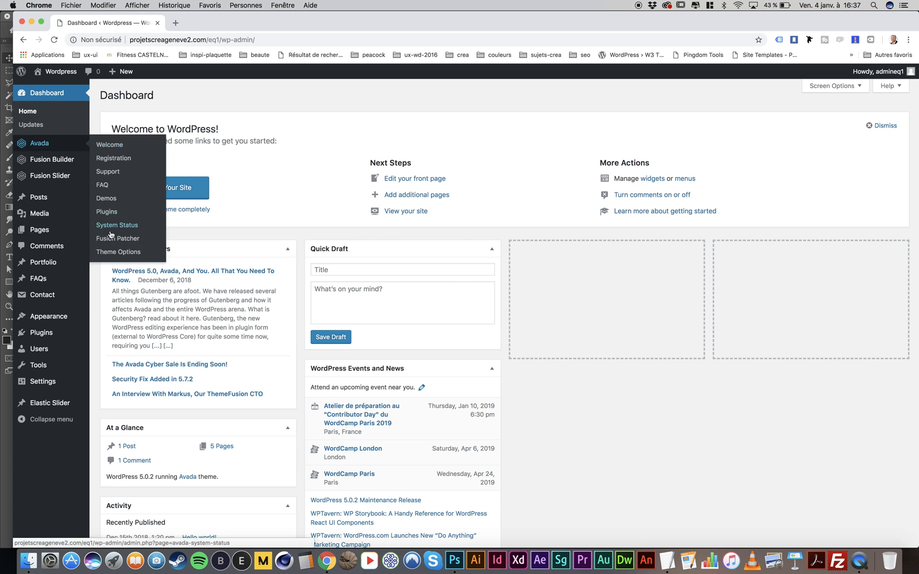
click(110, 253)
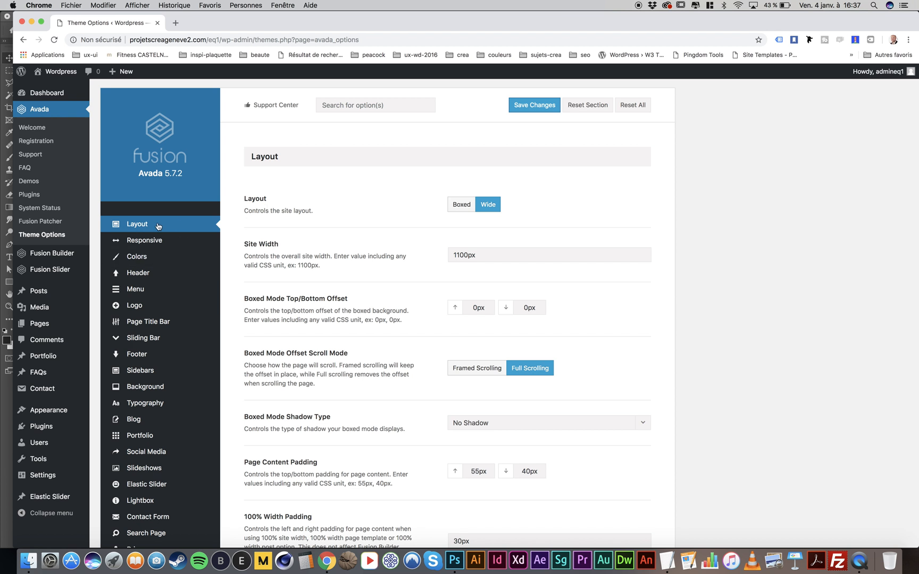
mouse_move(147, 355)
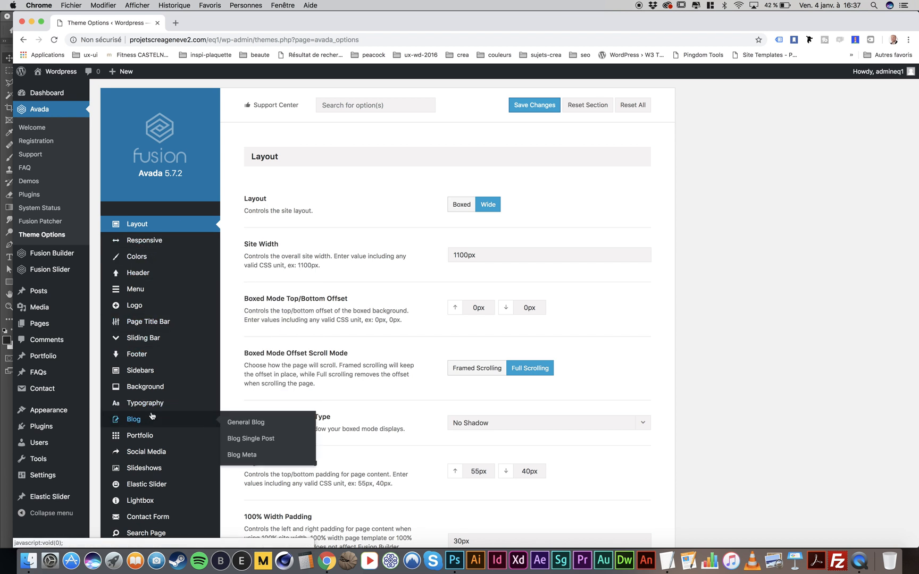
scroll(135, 420, down, 5)
scroll(144, 372, up, 4)
scroll(152, 415, up, 1)
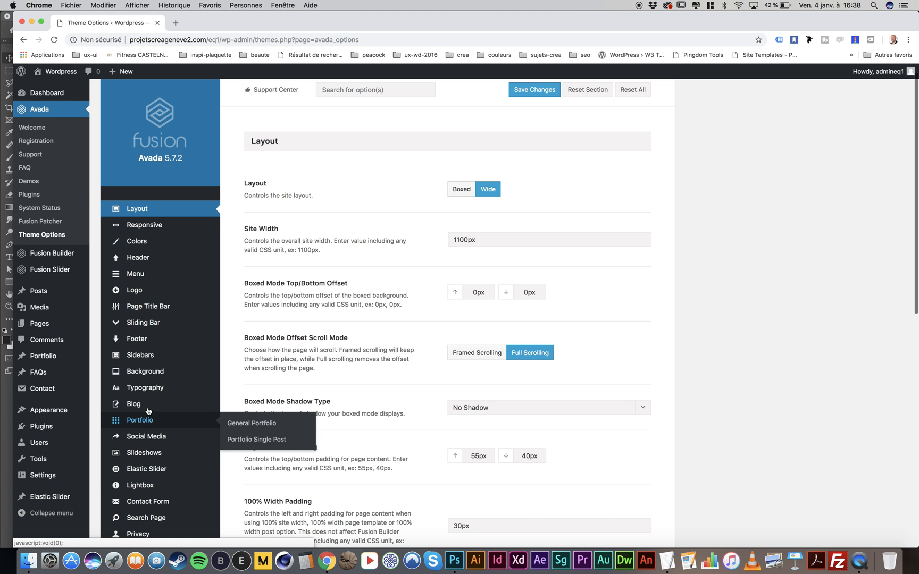
scroll(319, 195, up, 2)
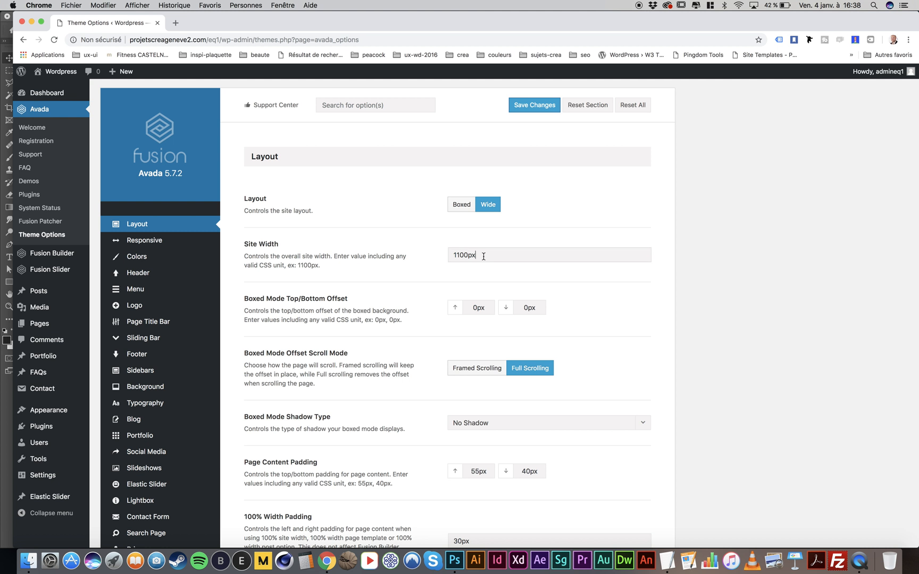
Set both the top and bottom Page Content Padding to 0px in the Layout options
scroll(484, 256, down, 2)
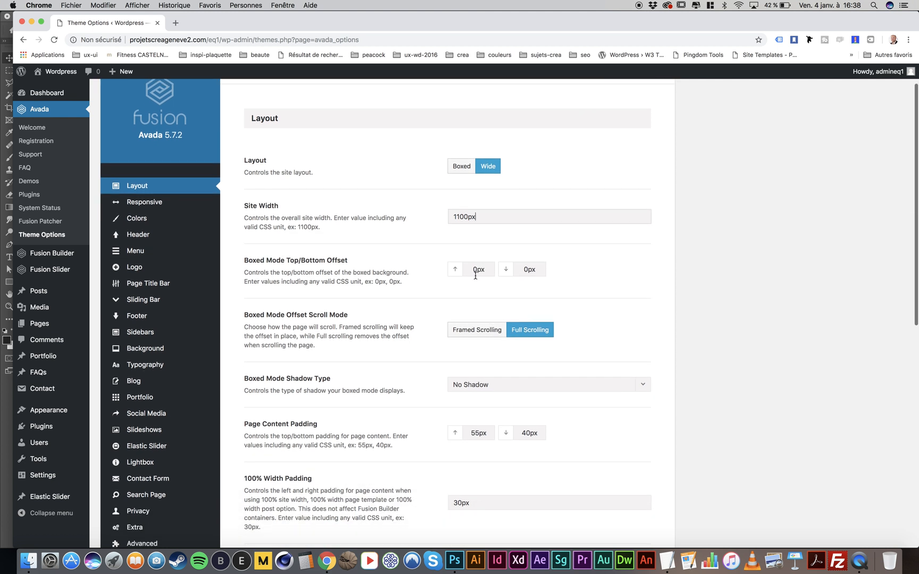
click(477, 433)
drag(478, 433, 468, 433)
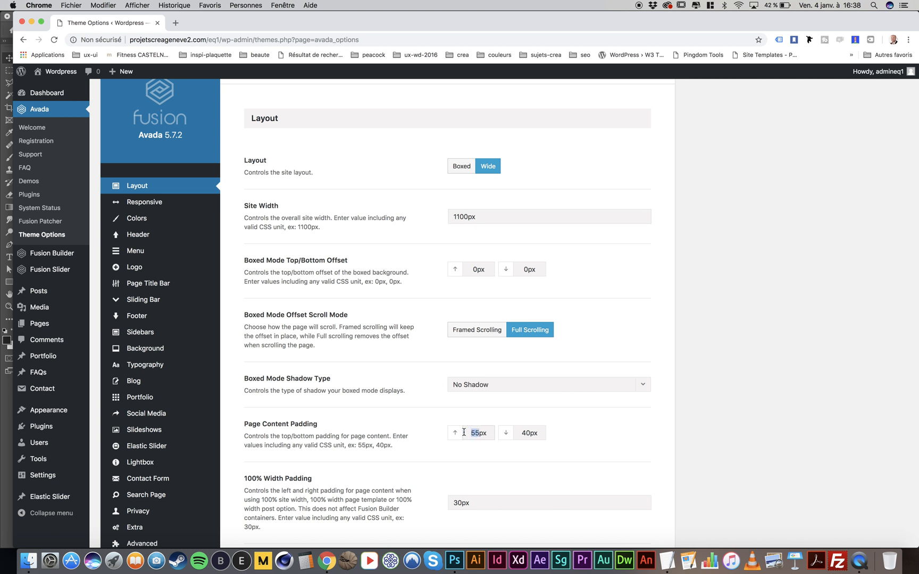
drag(529, 432, 519, 432)
text(0)
drag(478, 433, 462, 436)
text(0)
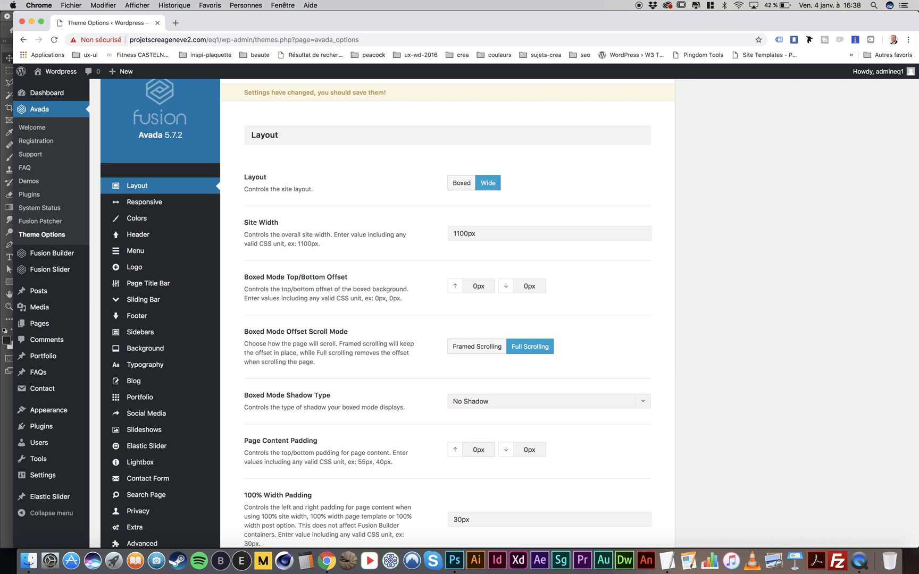
Set the 100% Width Padding to 0px and save the layout settings
scroll(591, 417, down, 5)
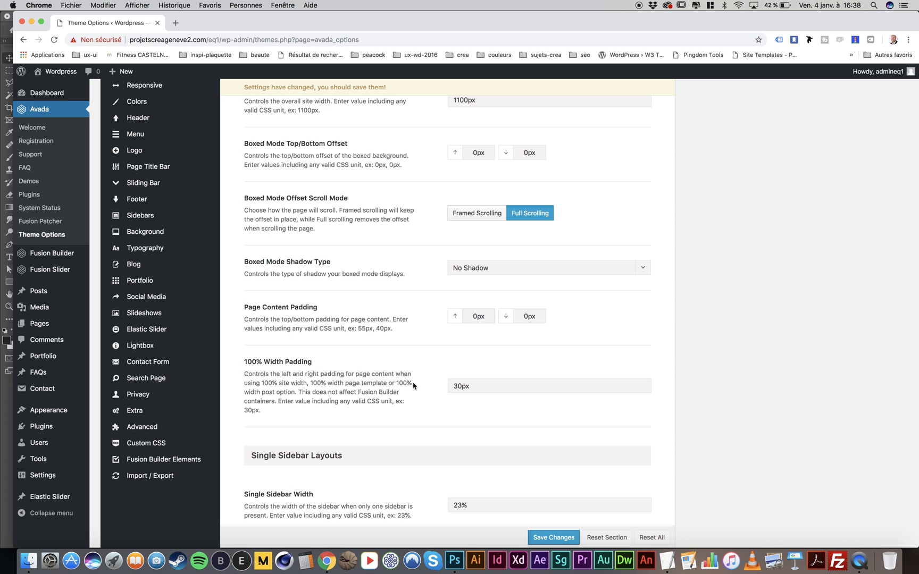
drag(458, 386, 436, 385)
key(BackSpace)
scroll(384, 383, down, 8)
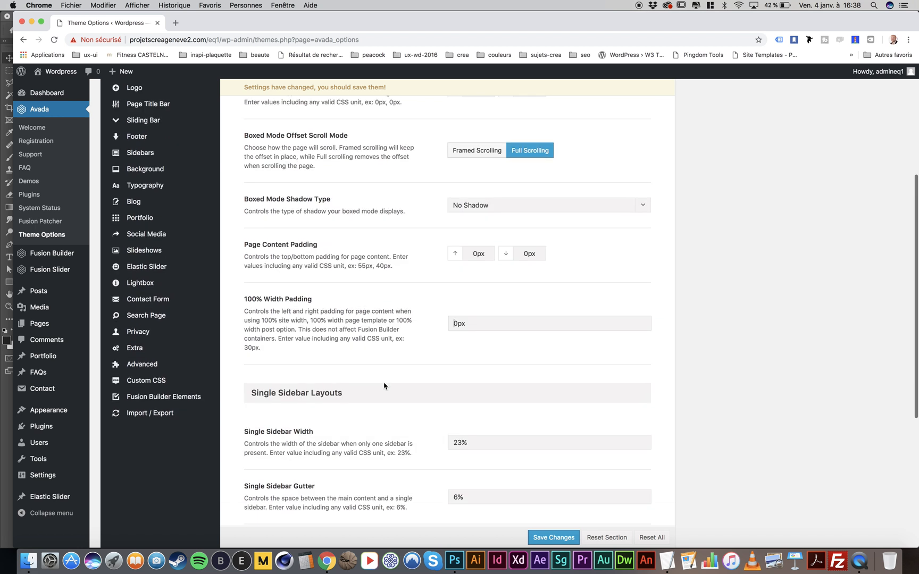
scroll(384, 384, down, 4)
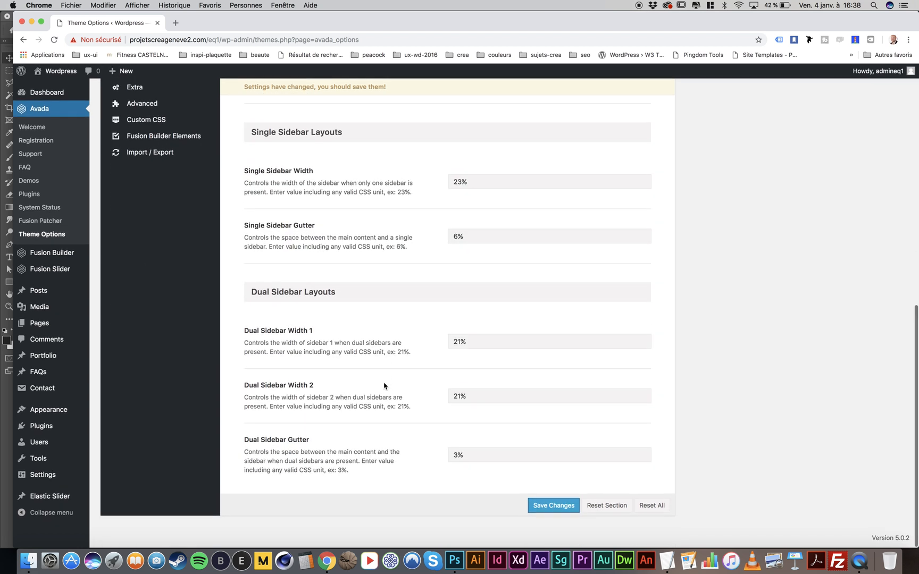
scroll(451, 239, up, 20)
click(536, 109)
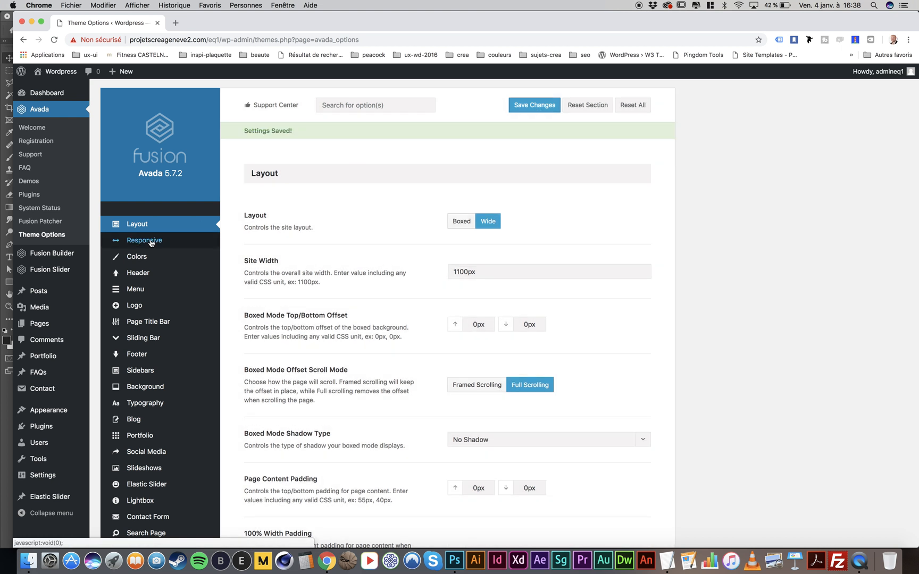
Change the theme's Primary Color to a dark red in the color options and save the changes
click(143, 243)
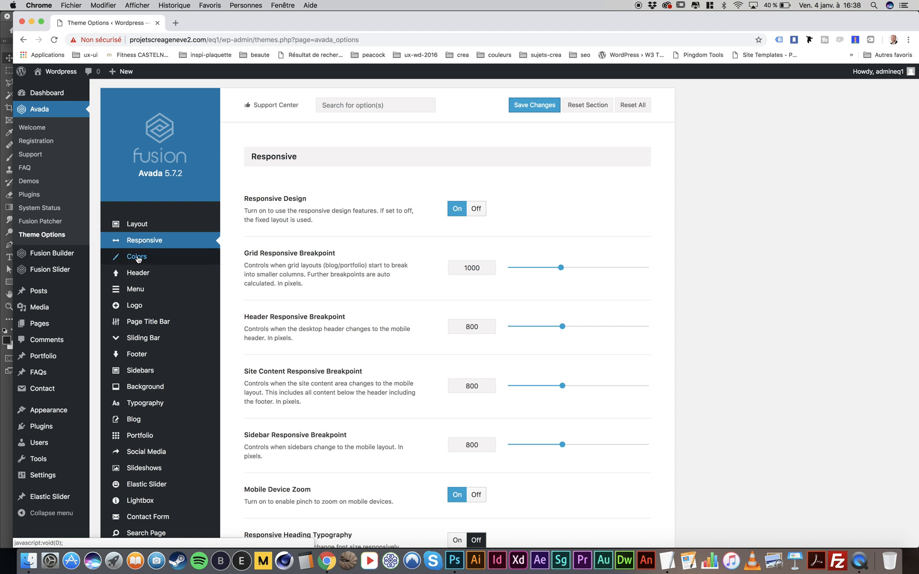
click(139, 258)
scroll(350, 307, down, 3)
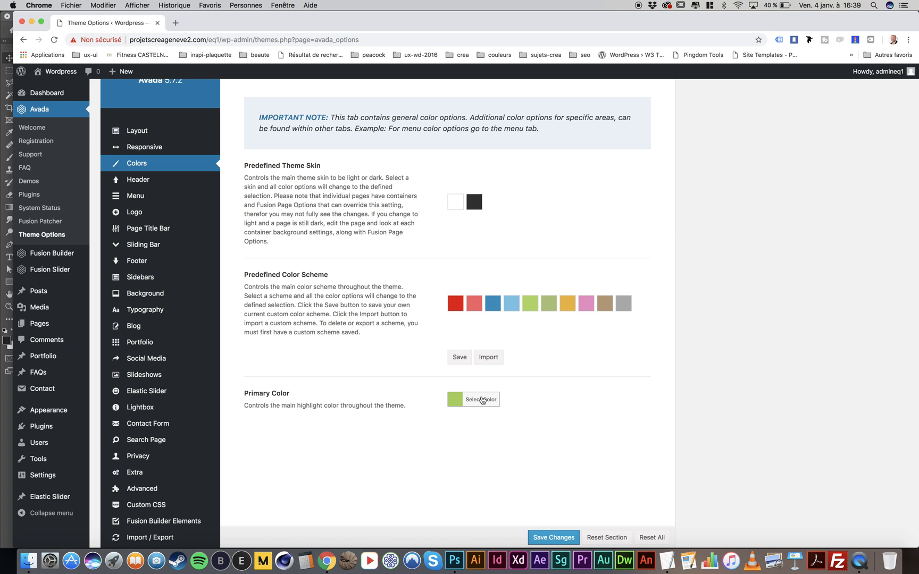
click(482, 400)
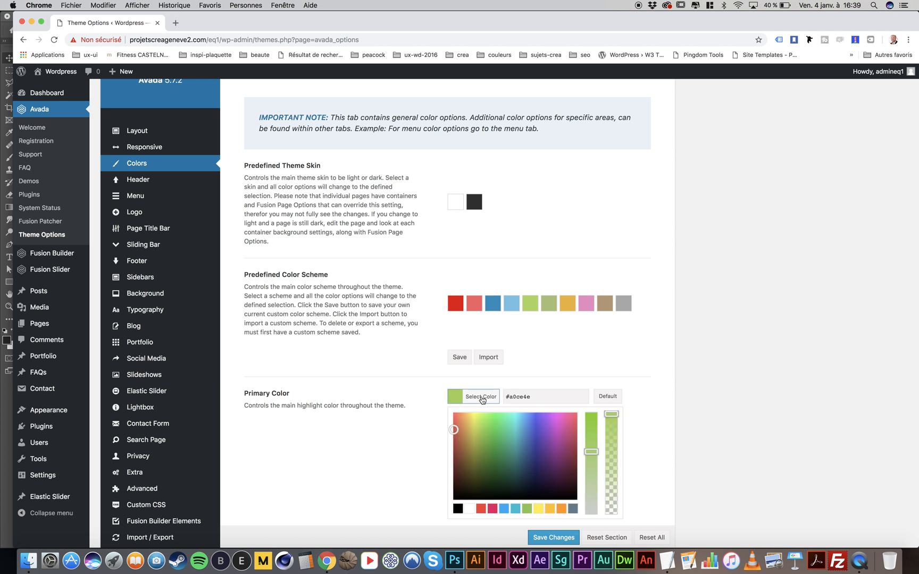
mouse_move(460, 444)
mouse_down()
mouse_move(448, 425)
mouse_move(444, 448)
mouse_up()
click(442, 449)
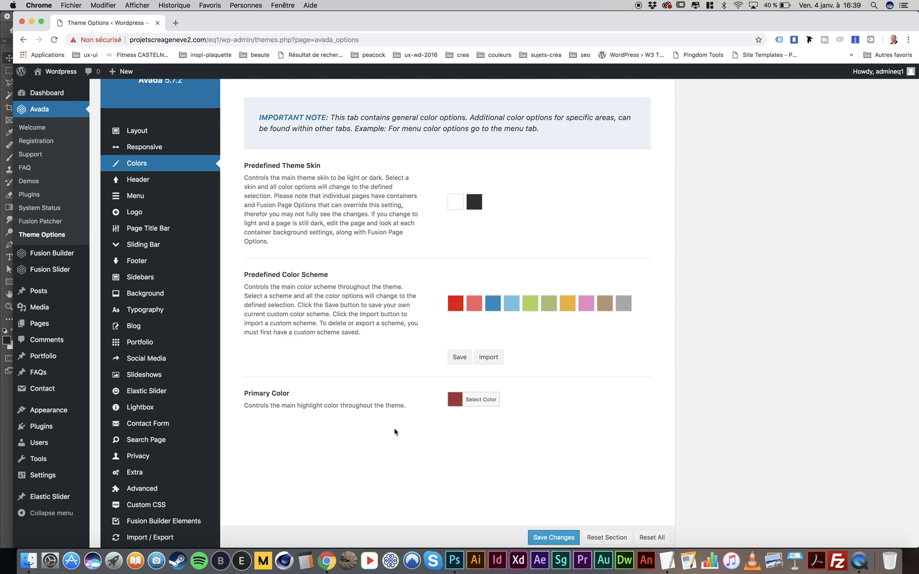
scroll(395, 432, down, 1)
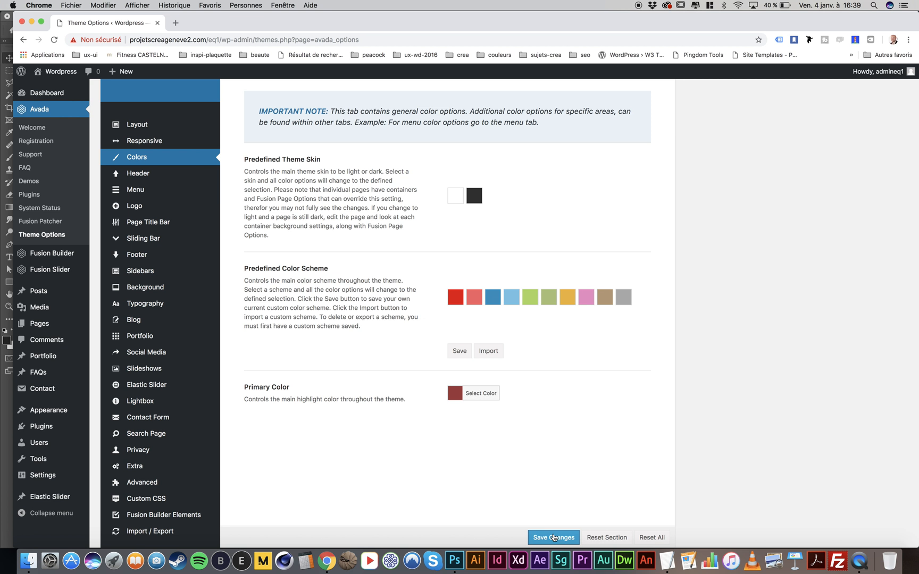
click(554, 538)
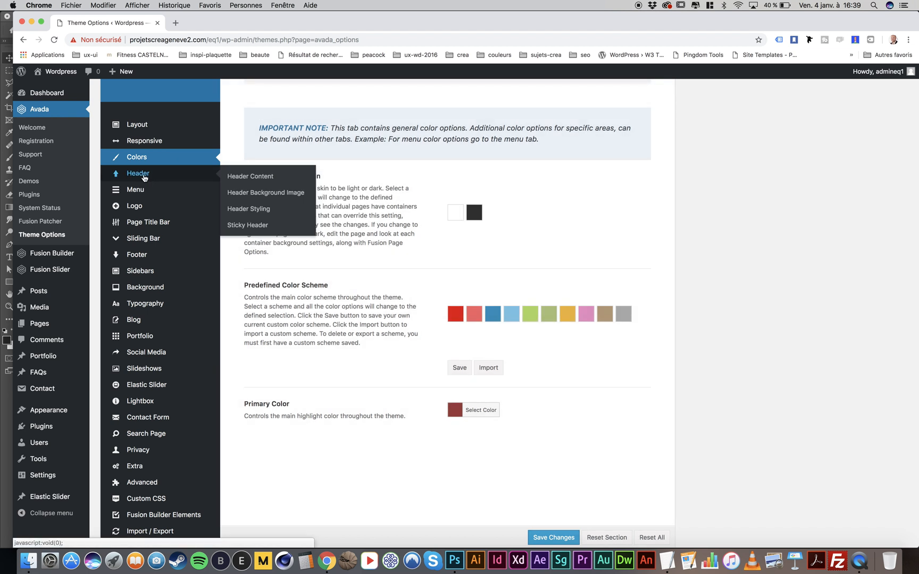
Review the header layouts in Header Content and select the first one, with the logo left and a single-line menu right
click(160, 179)
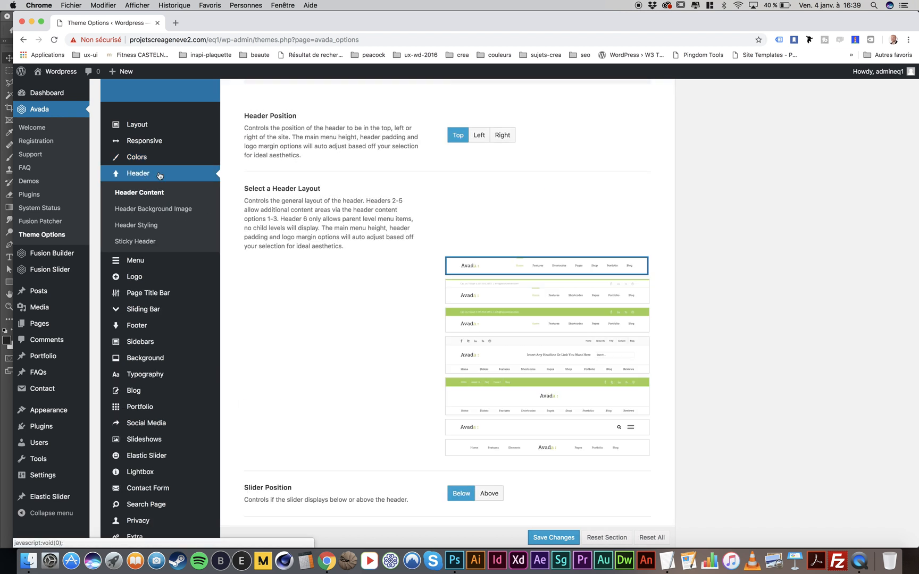
scroll(411, 228, up, 2)
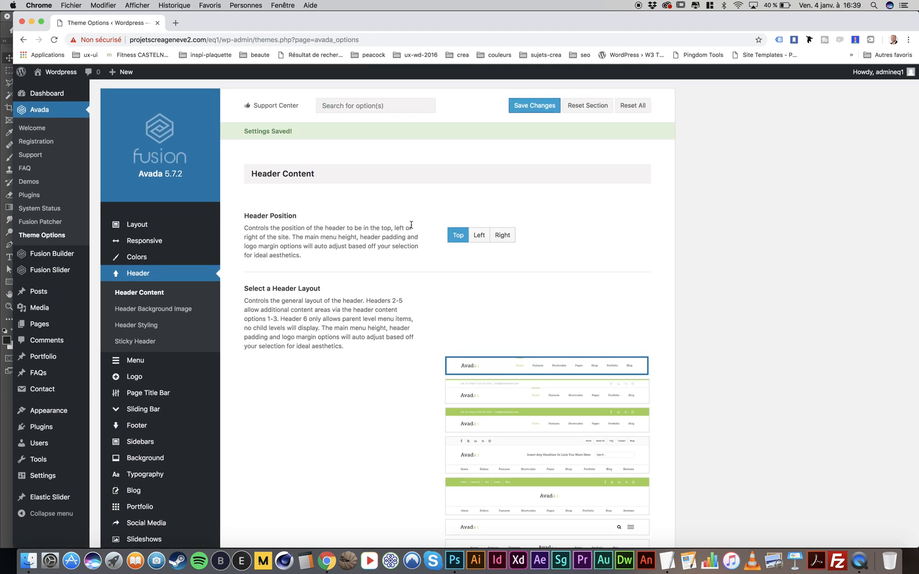
scroll(411, 228, down, 2)
scroll(411, 228, down, 2)
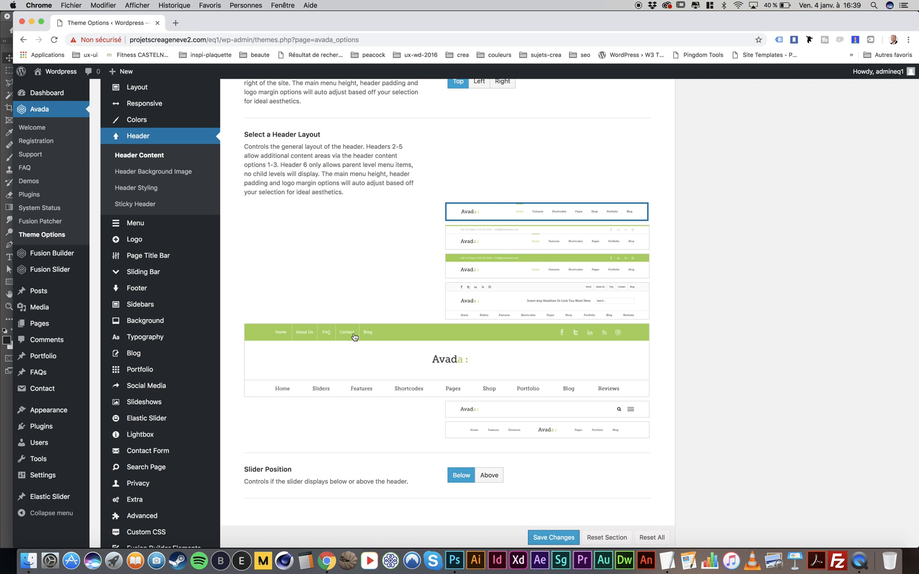
mouse_move(51, 413)
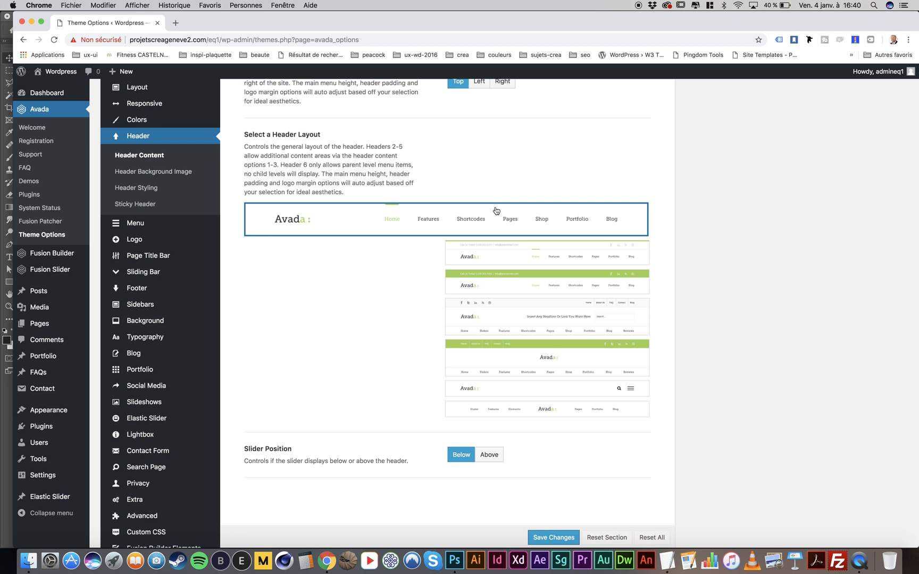
click(495, 223)
scroll(494, 213, up, 5)
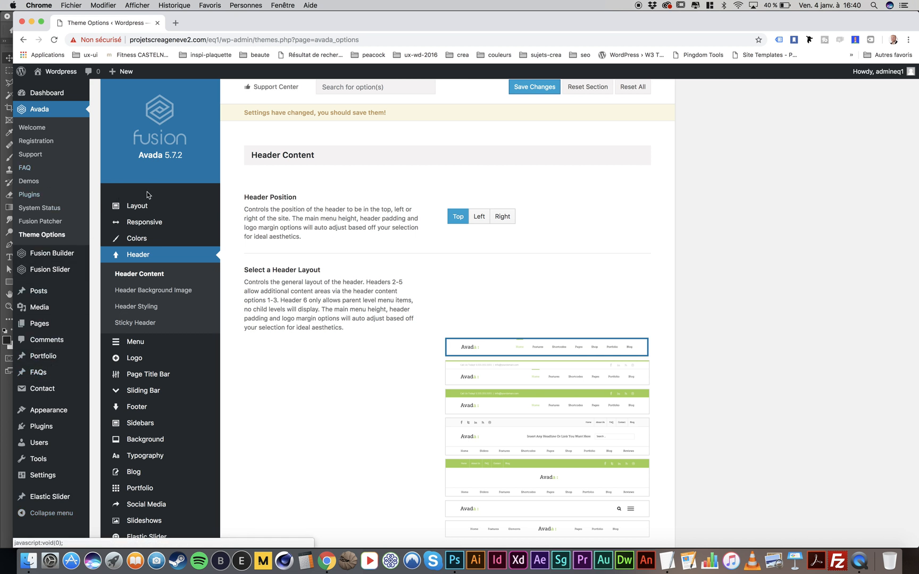
Try the Left header position and switch back to Top
click(476, 216)
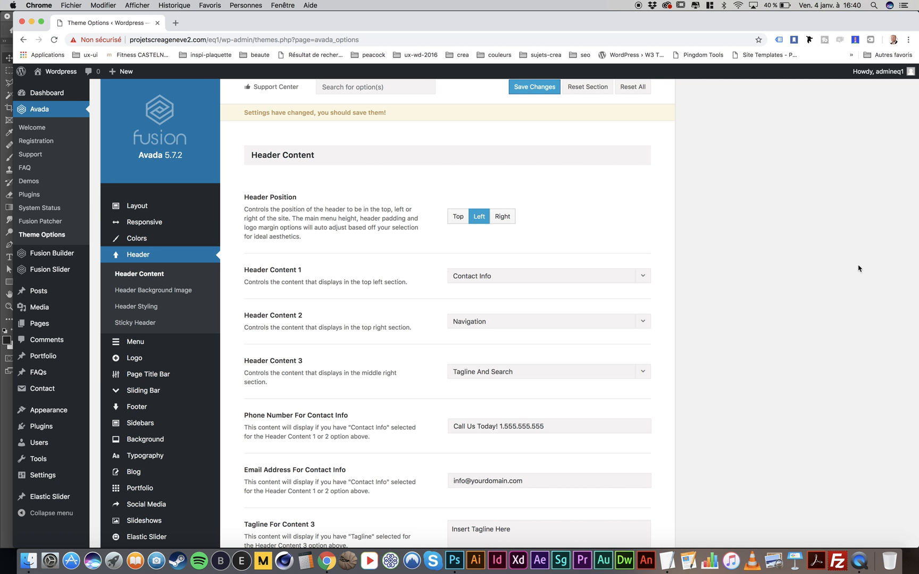
click(458, 216)
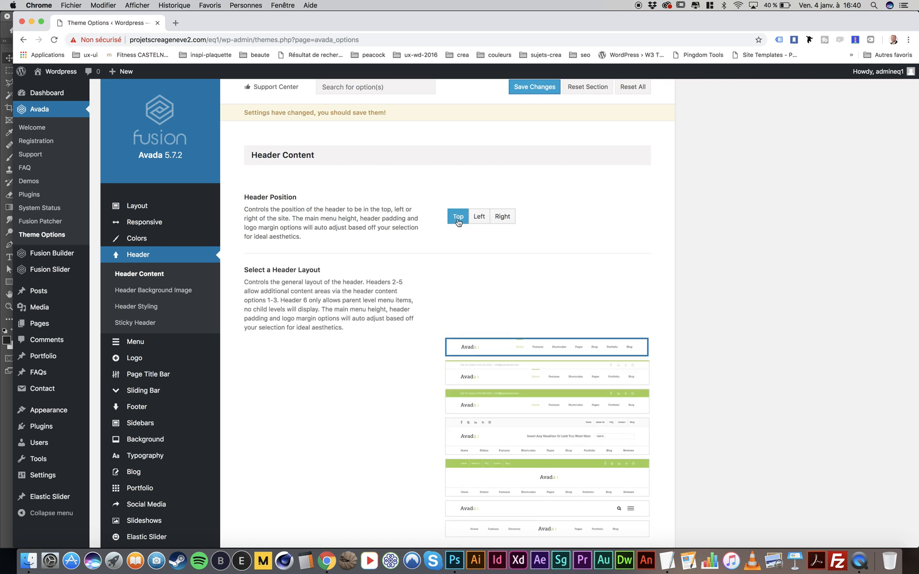
scroll(352, 285, down, 5)
scroll(351, 286, up, 5)
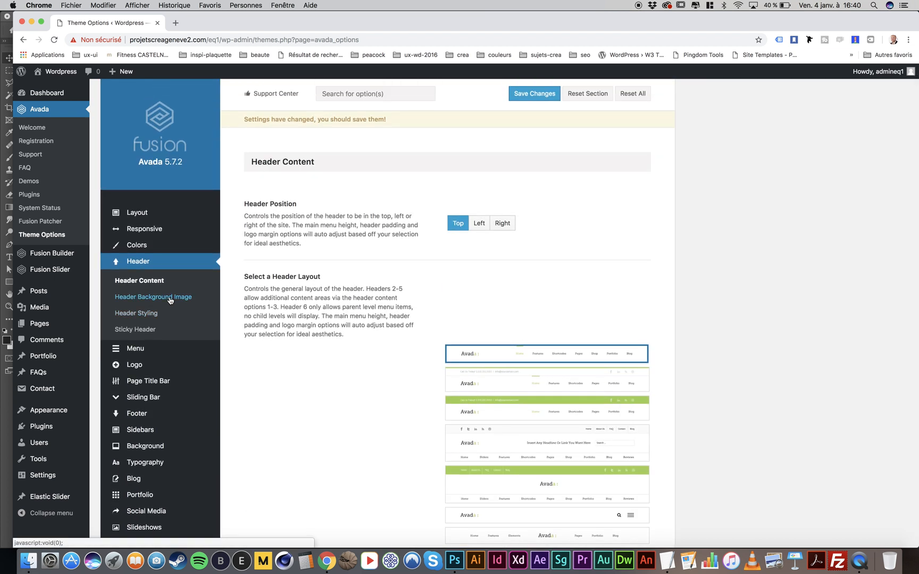
Review the Header Background Image, Header Styling and Sticky Header options of the theme
click(170, 301)
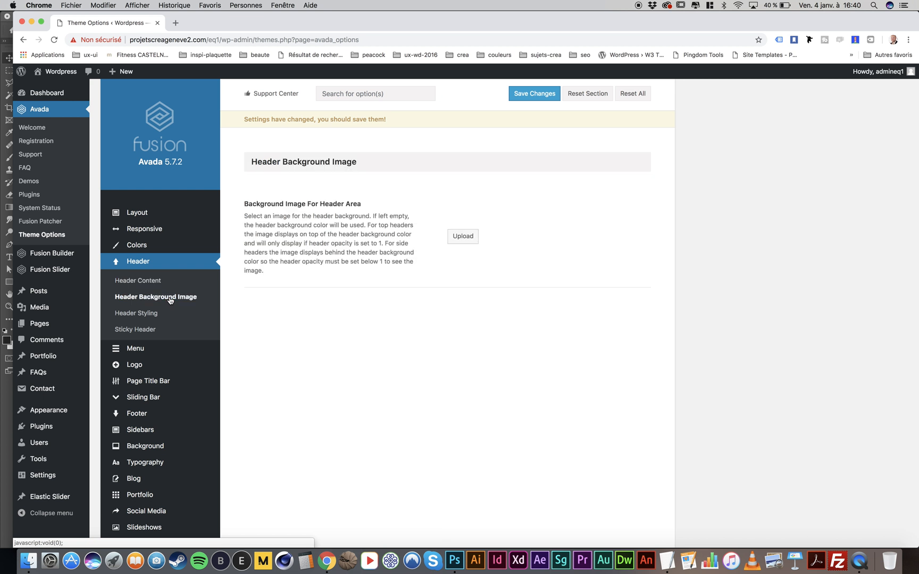
click(137, 314)
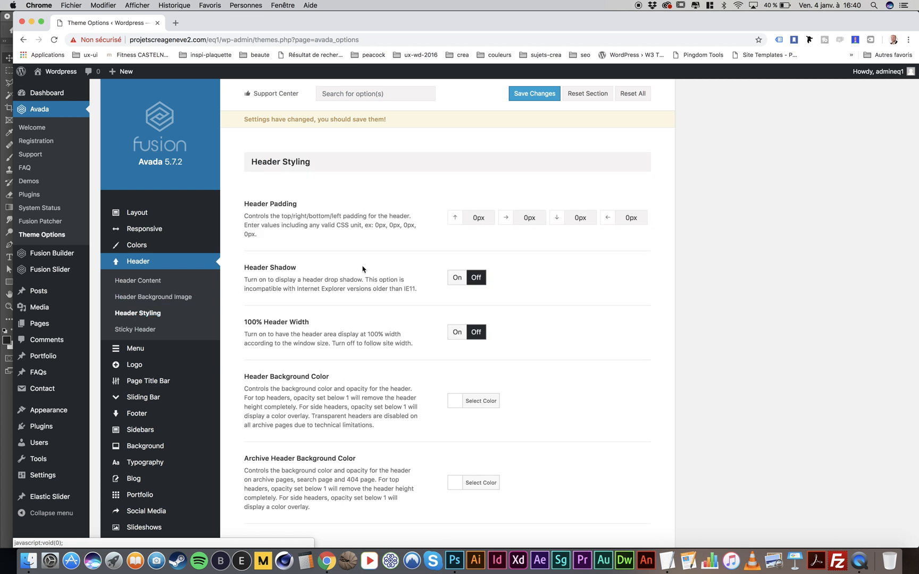
scroll(362, 269, down, 3)
scroll(363, 269, up, 3)
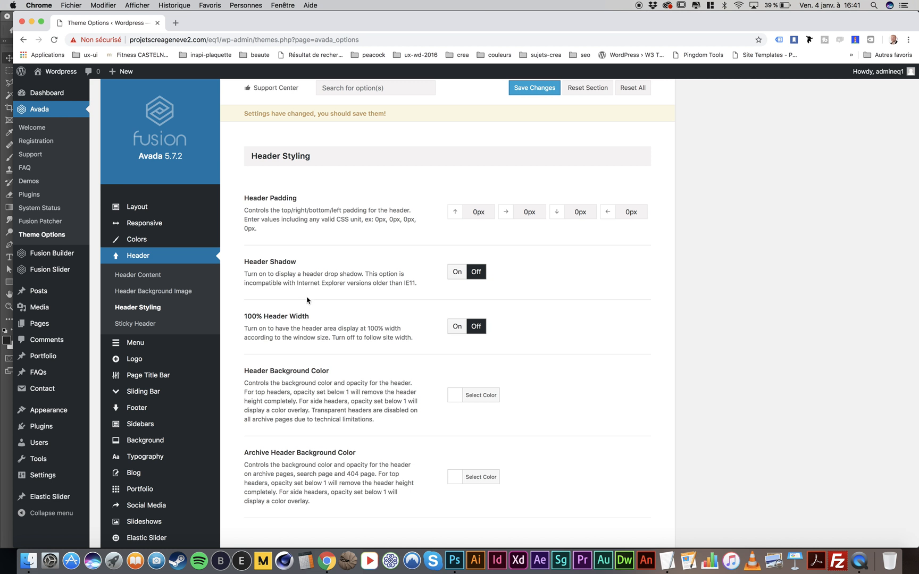
click(150, 327)
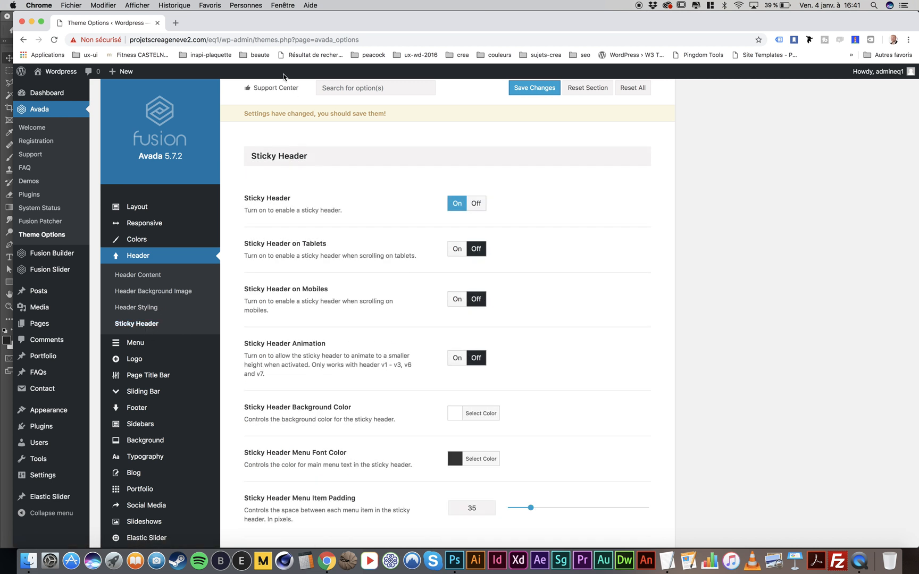
Open the site's home page in a new browser tab and switch to it
right_click(58, 72)
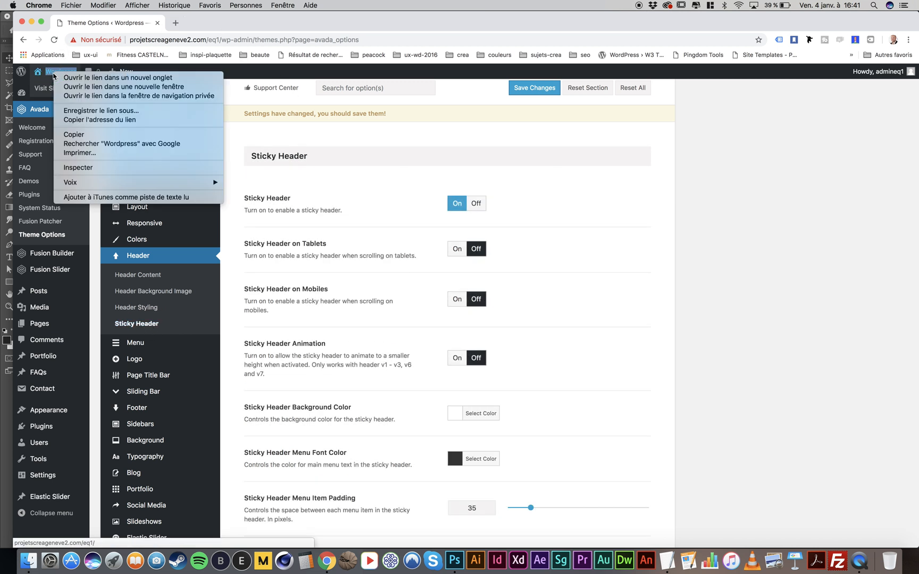
click(75, 76)
click(183, 23)
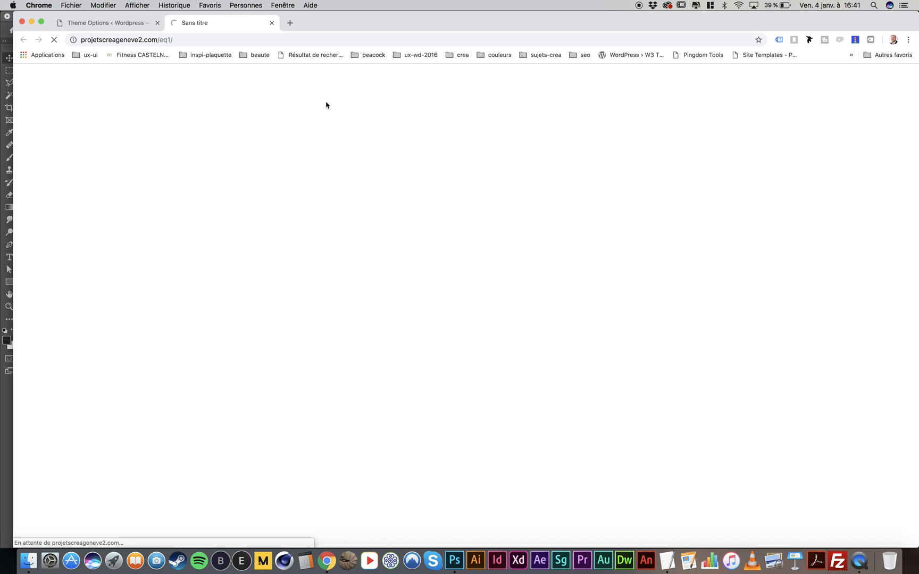
click(132, 24)
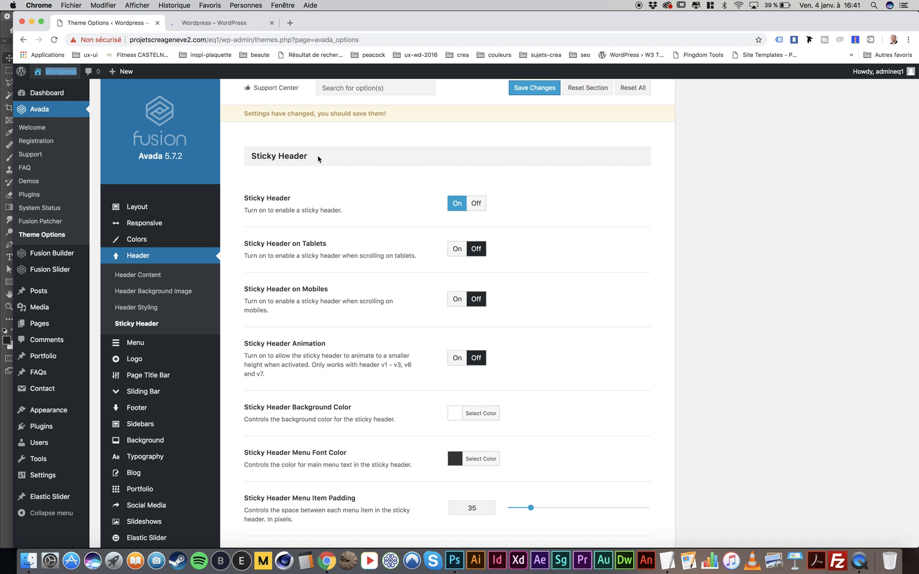
click(213, 24)
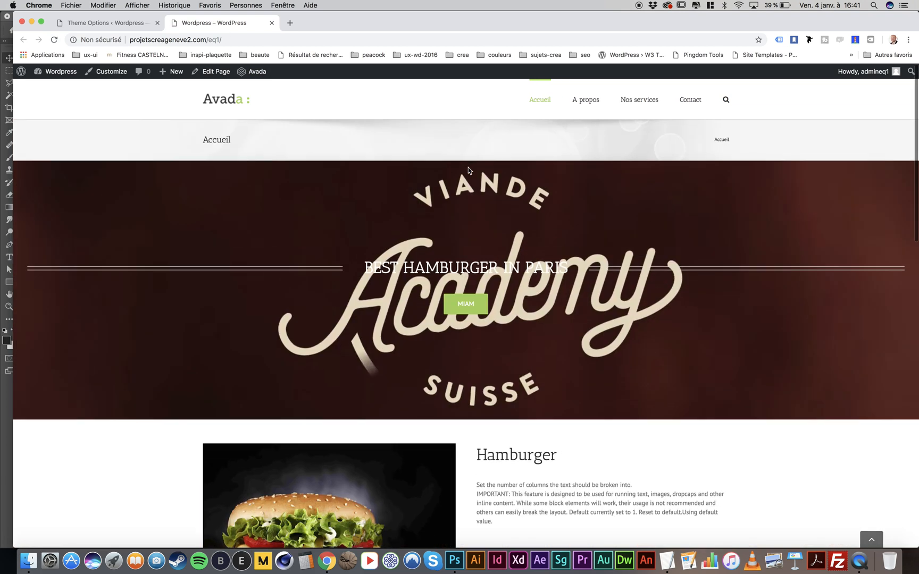
Examine how the sticky header and its menu spacing behave while scrolling through the home page
scroll(468, 167, down, 12)
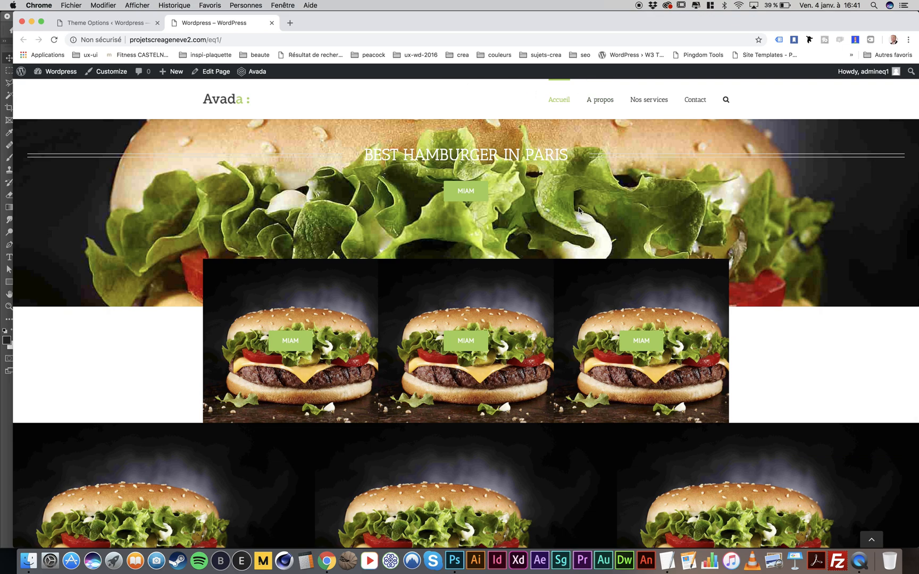
scroll(579, 210, up, 12)
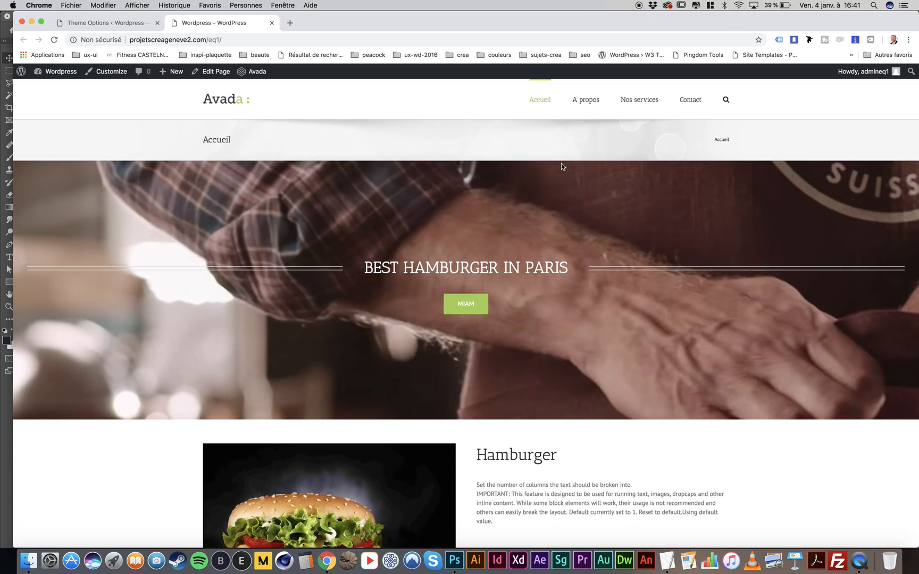
scroll(561, 164, down, 1)
scroll(561, 163, up, 1)
scroll(561, 162, down, 1)
scroll(559, 161, up, 1)
scroll(560, 162, down, 1)
scroll(560, 162, up, 1)
scroll(560, 164, down, 1)
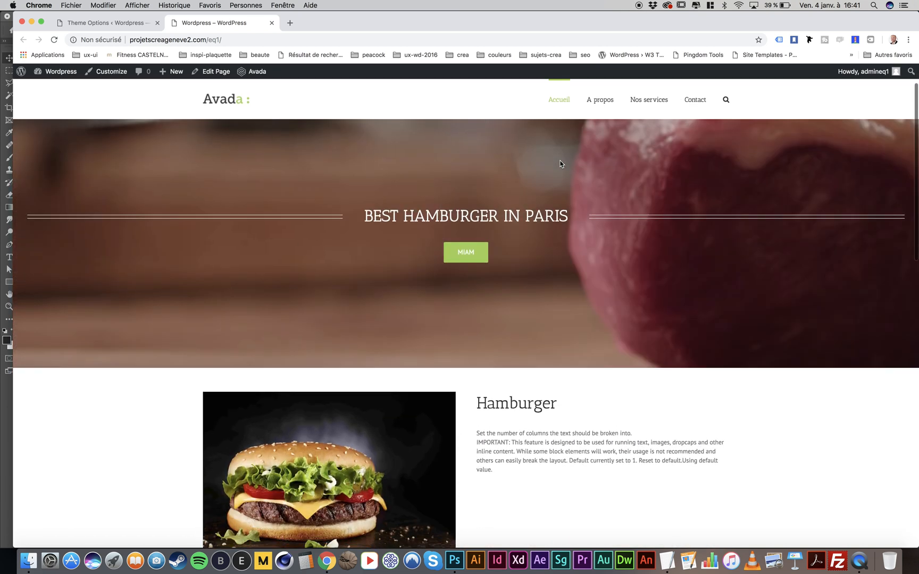
scroll(560, 163, up, 1)
scroll(559, 164, down, 1)
scroll(560, 164, up, 1)
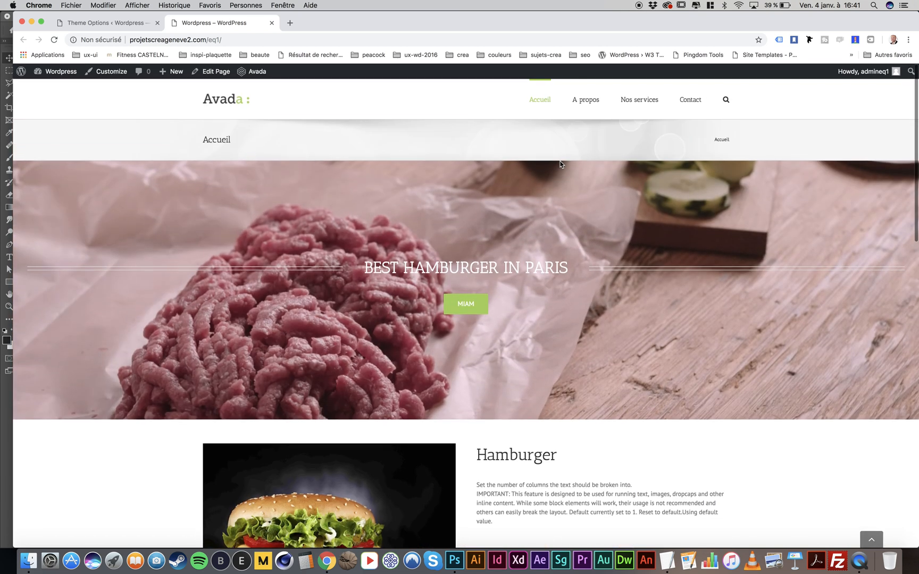
scroll(560, 163, down, 10)
scroll(560, 164, up, 2)
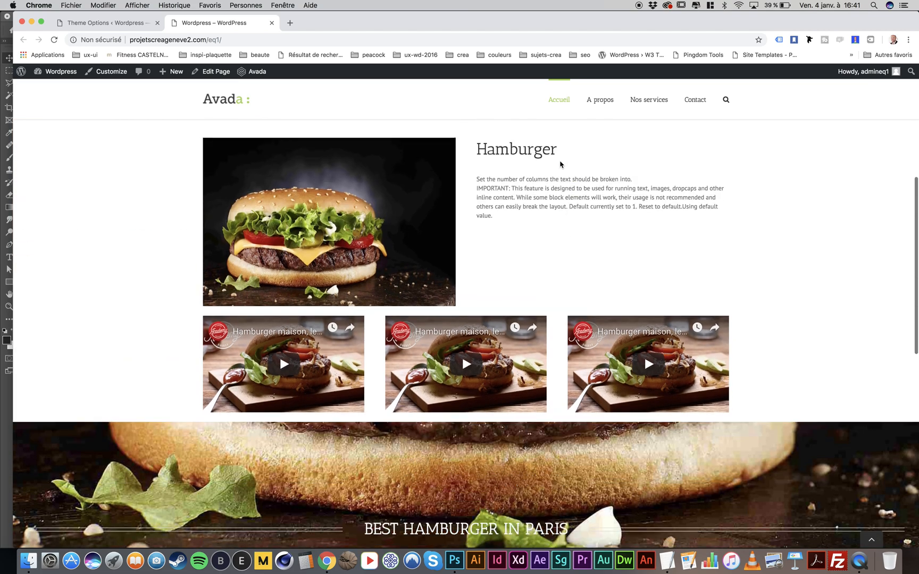
scroll(560, 163, up, 5)
scroll(560, 164, down, 5)
scroll(560, 164, up, 5)
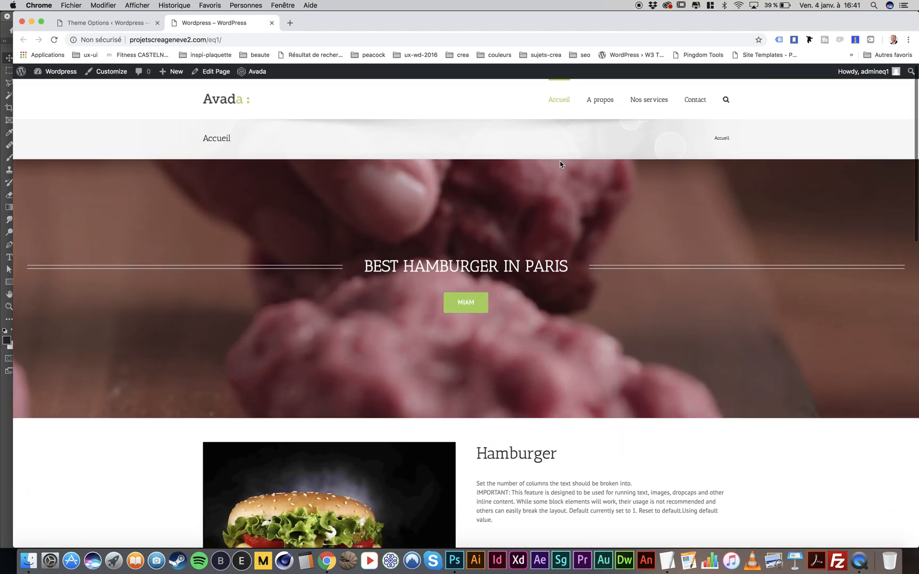
scroll(560, 164, down, 5)
scroll(560, 164, up, 5)
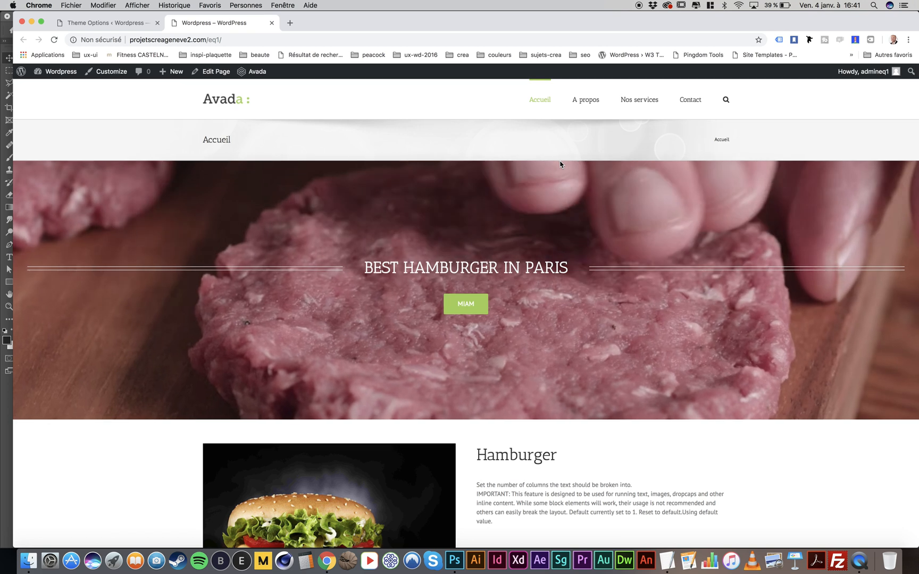
scroll(560, 163, down, 5)
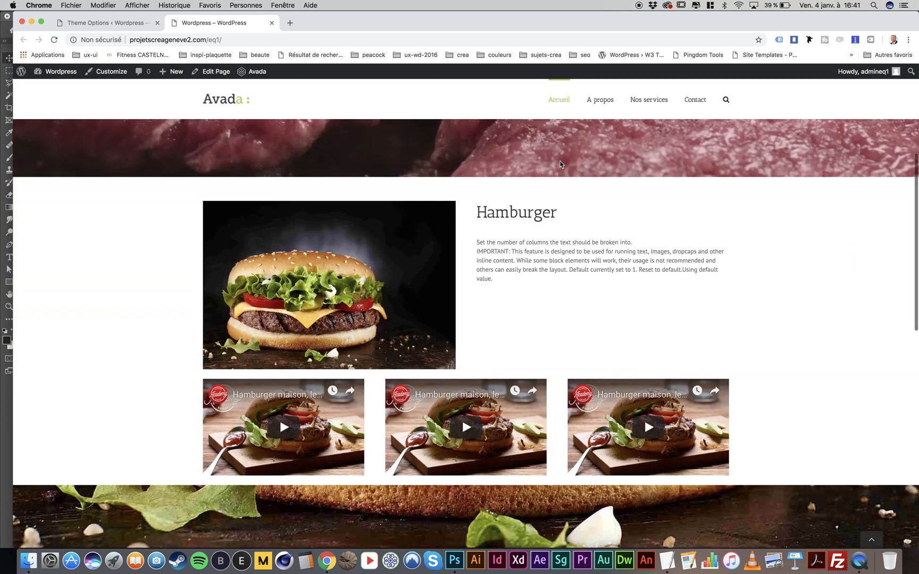
scroll(560, 164, down, 5)
scroll(560, 164, up, 10)
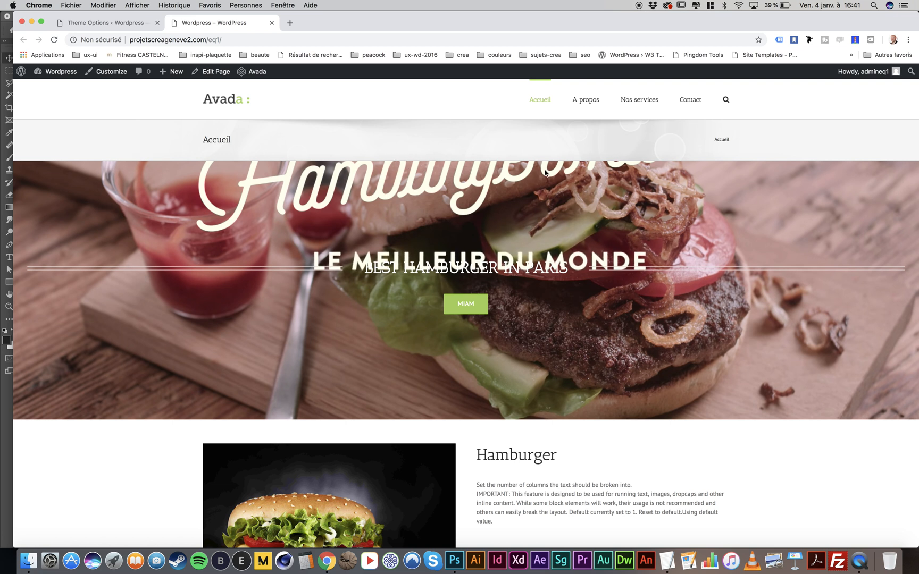
scroll(575, 182, down, 5)
scroll(575, 182, up, 5)
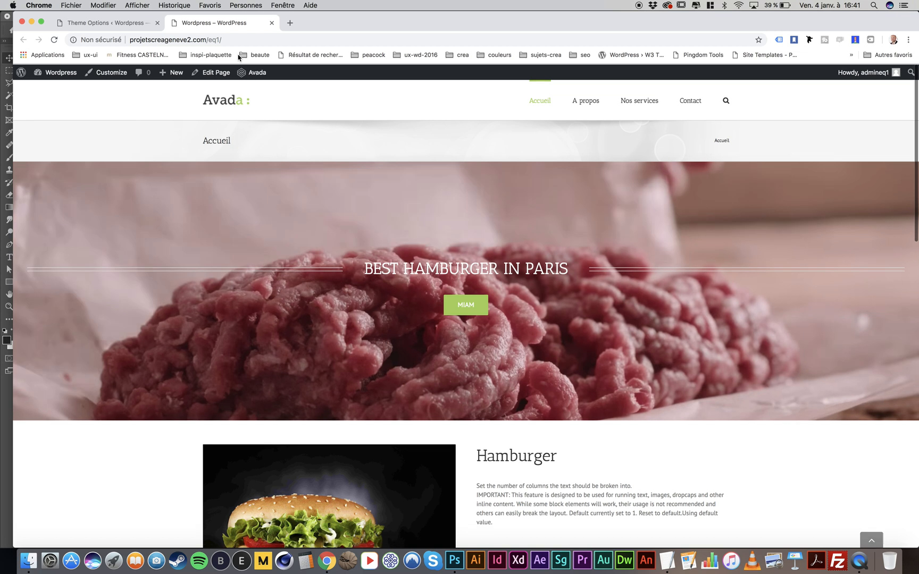
Compare the Sticky Header menu item padding in the theme options with the Main Menu Item Padding
click(122, 23)
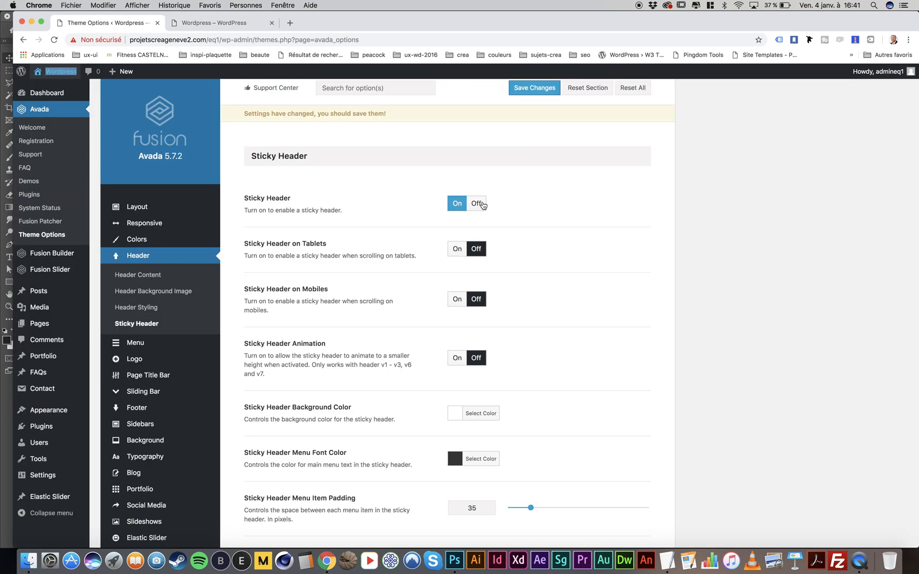
scroll(410, 244, down, 8)
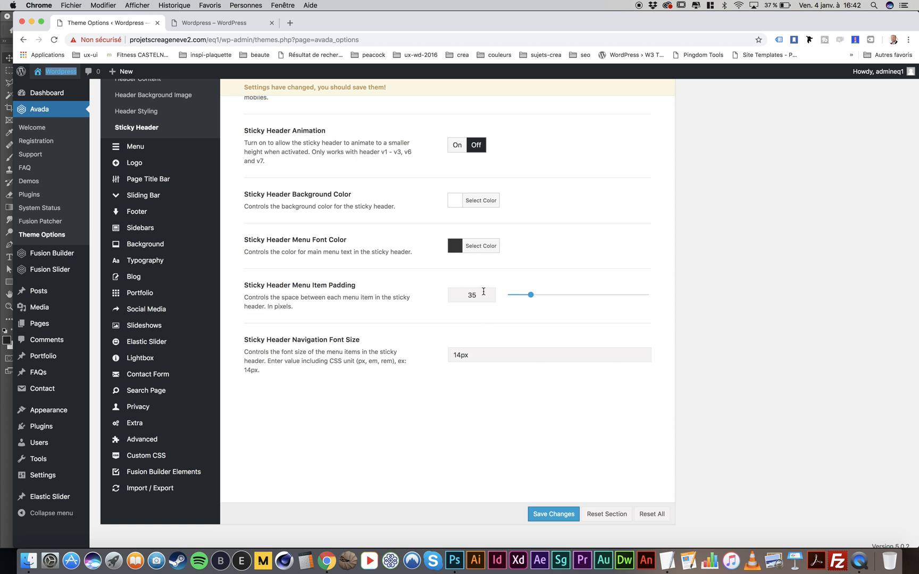
click(484, 291)
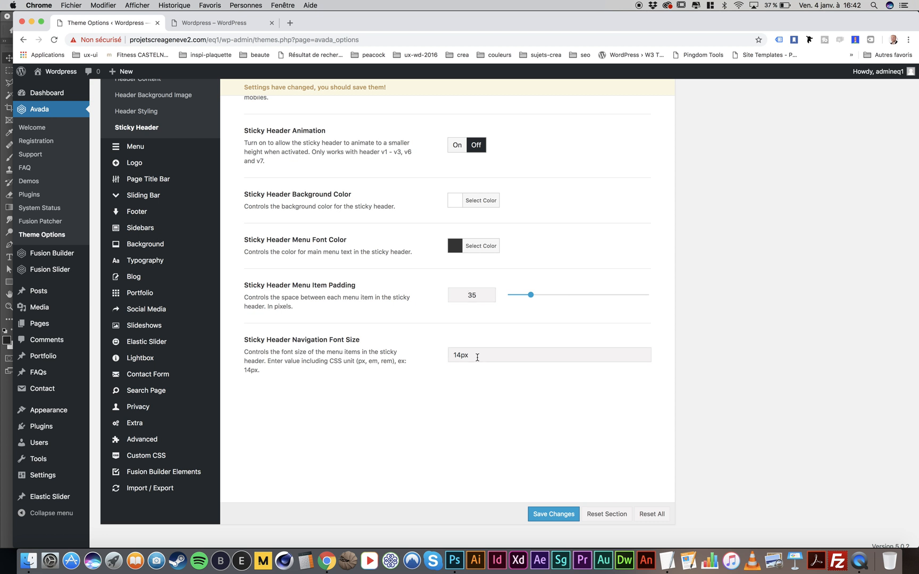
scroll(234, 201, up, 10)
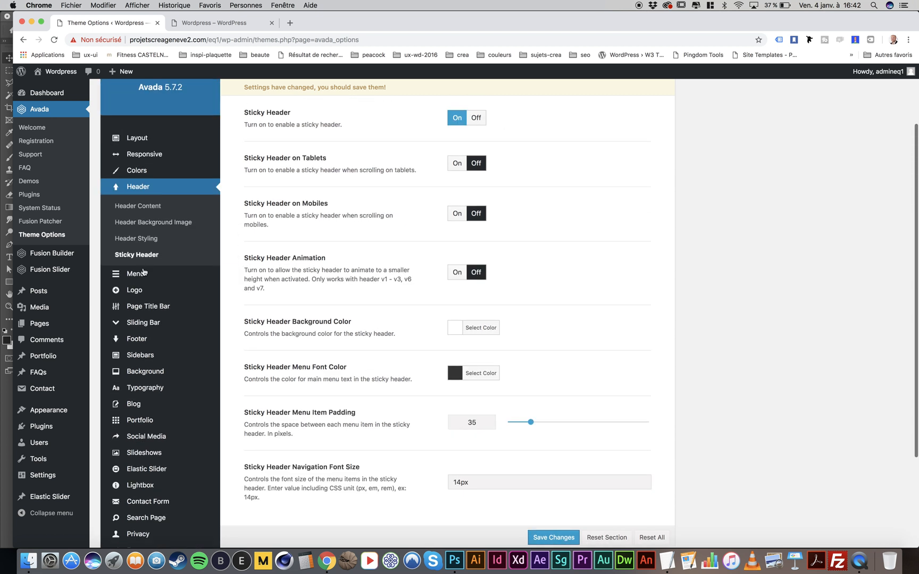
click(136, 274)
scroll(379, 259, up, 4)
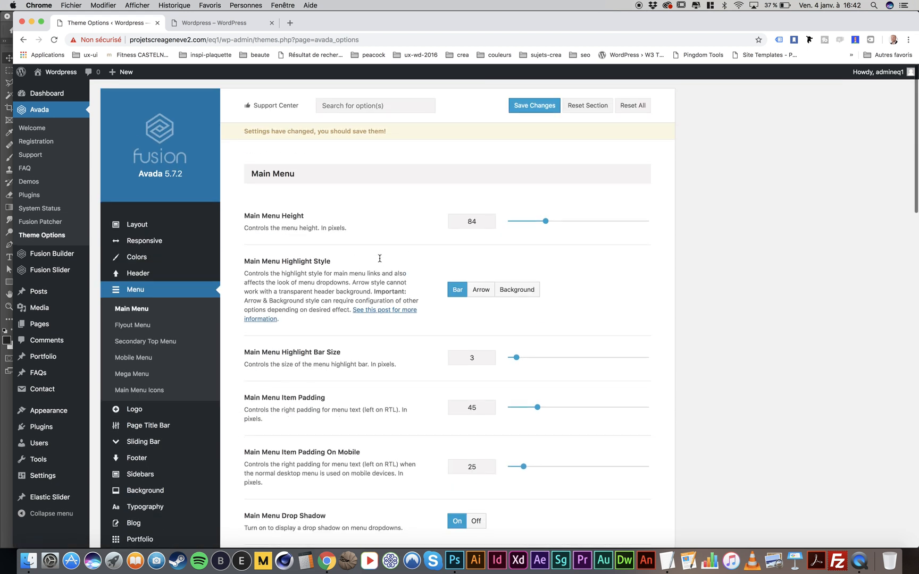
scroll(380, 262, down, 3)
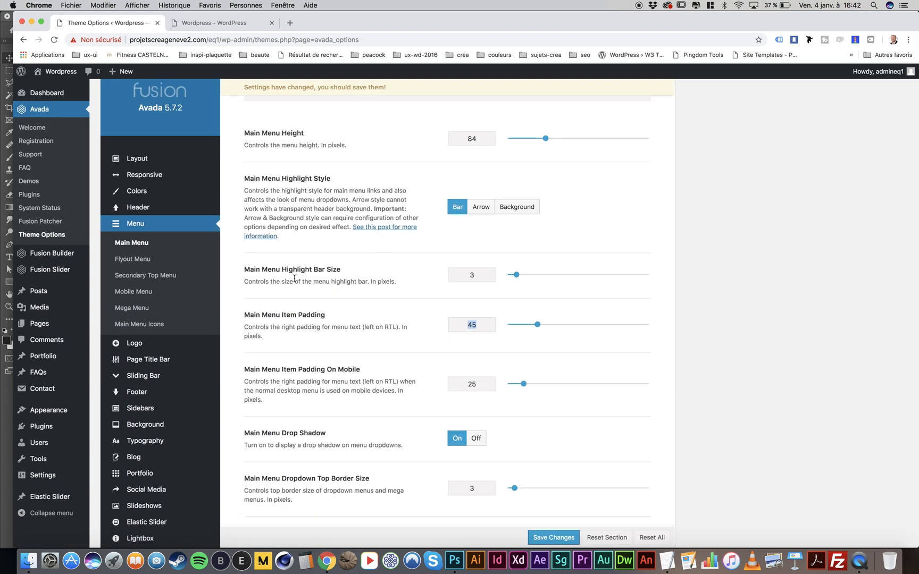
Set the Sticky Header Menu Item Padding to 45 in the header options
mouse_move(133, 207)
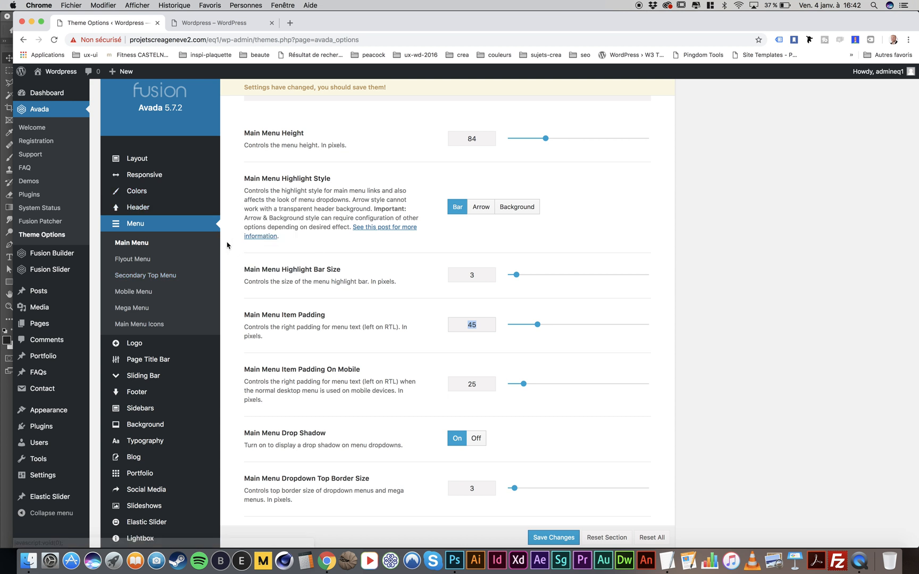
click(242, 259)
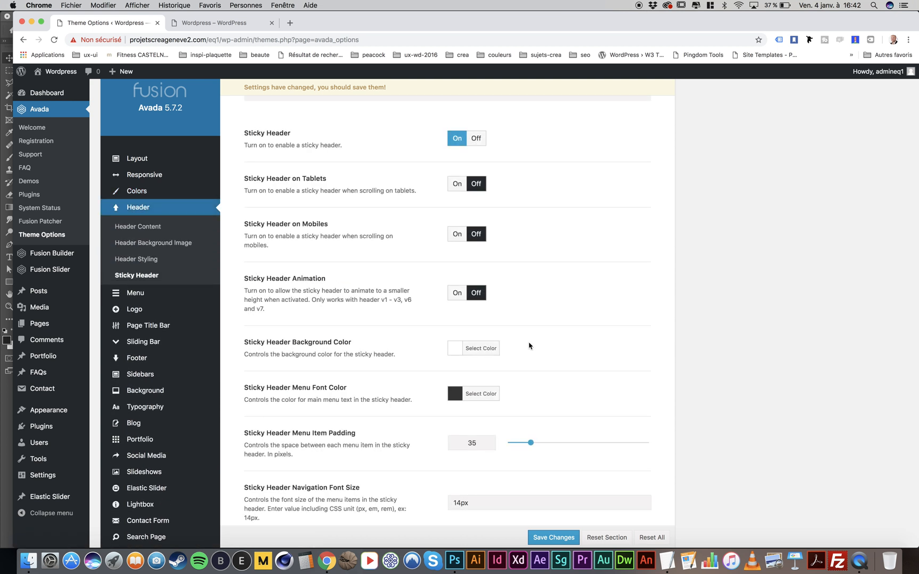
scroll(529, 345, down, 5)
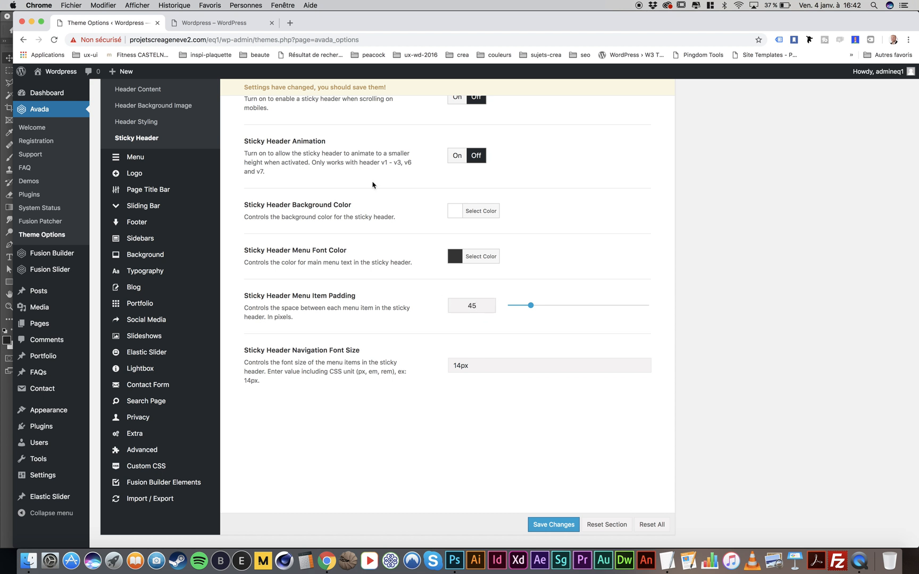
Check the font size under Menus Typography in the Main Menu options
scroll(372, 184, up, 4)
click(133, 256)
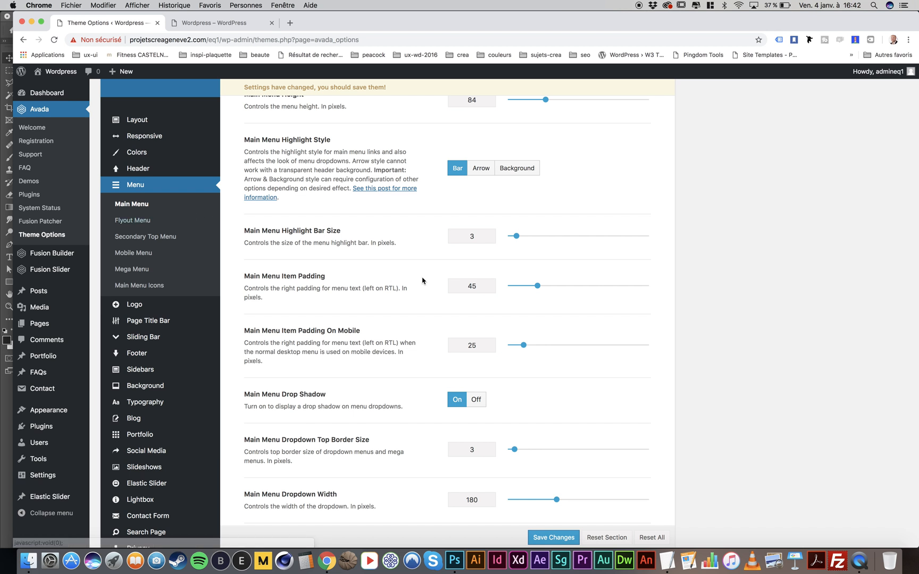
scroll(420, 282, down, 10)
scroll(423, 280, down, 12)
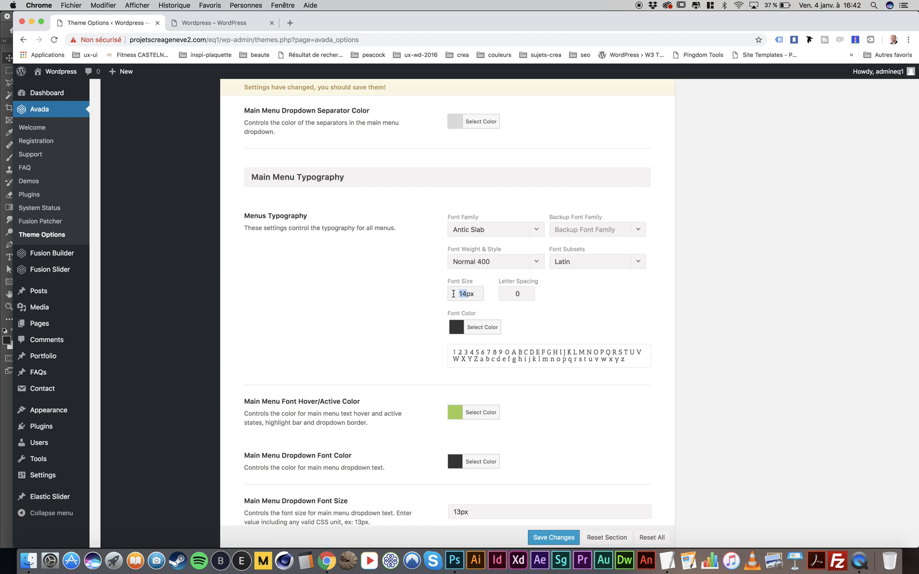
scroll(373, 301, up, 20)
Save the theme option changes from the Sticky Header section and check the home page tab
mouse_move(138, 275)
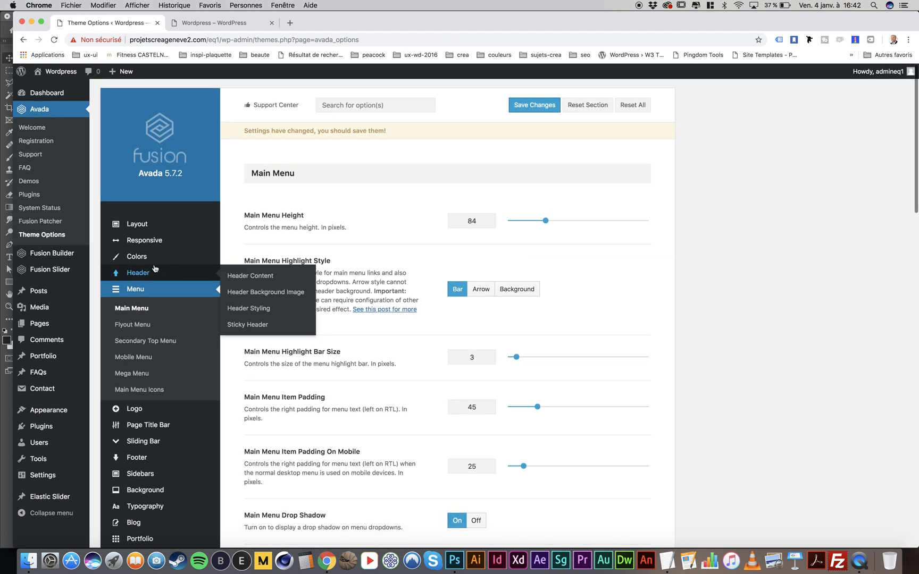
click(253, 324)
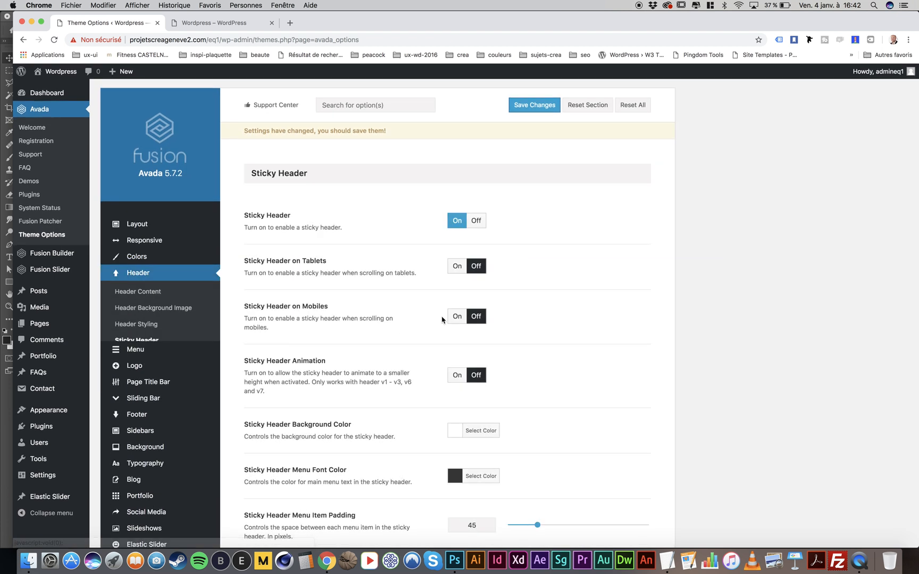
scroll(444, 319, down, 5)
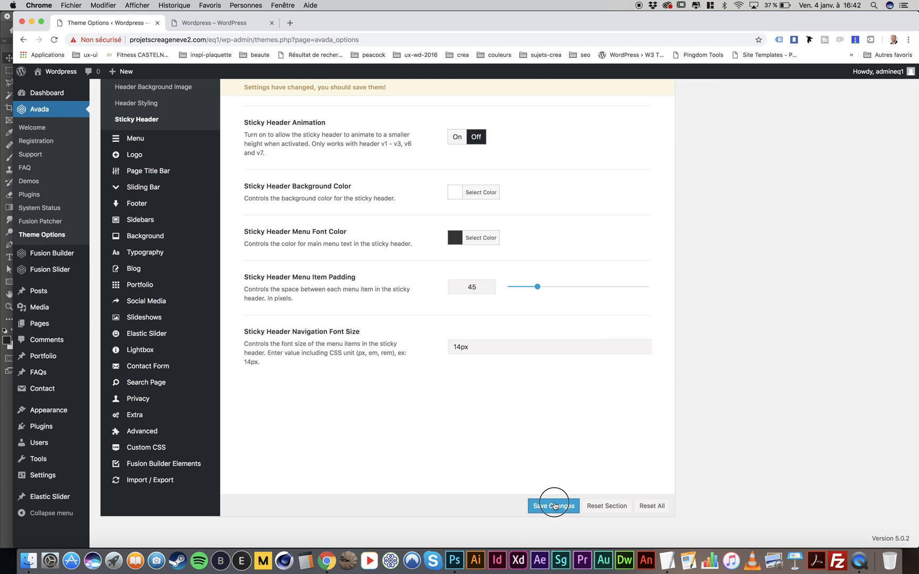
click(554, 505)
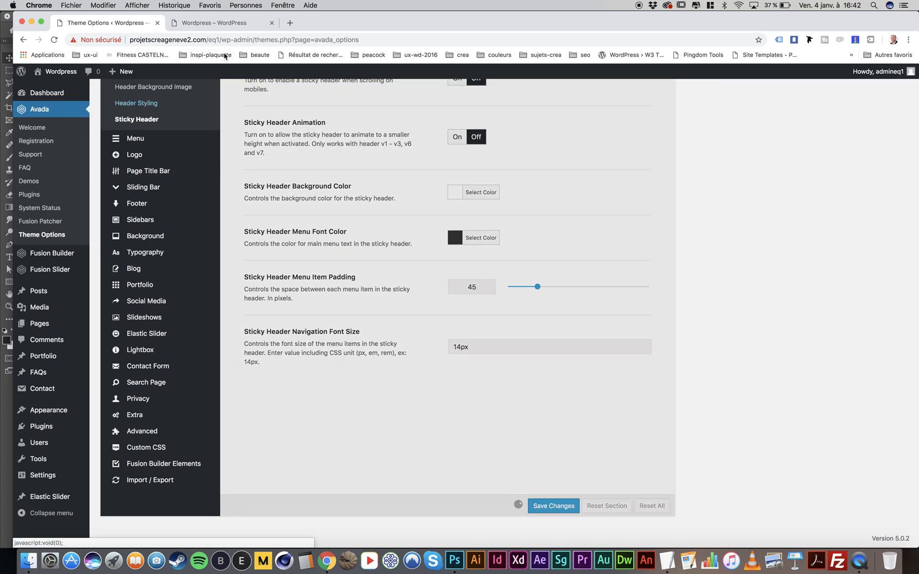
click(223, 23)
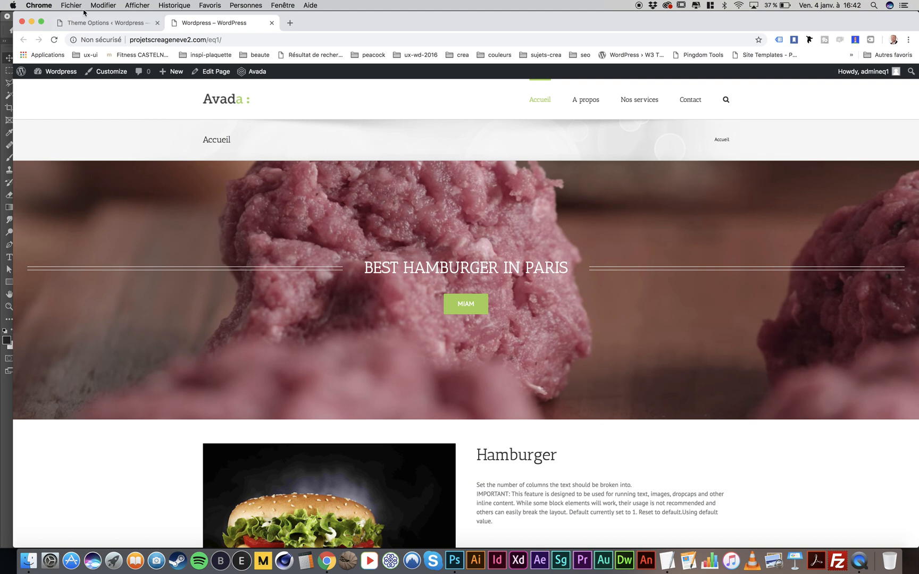
click(94, 23)
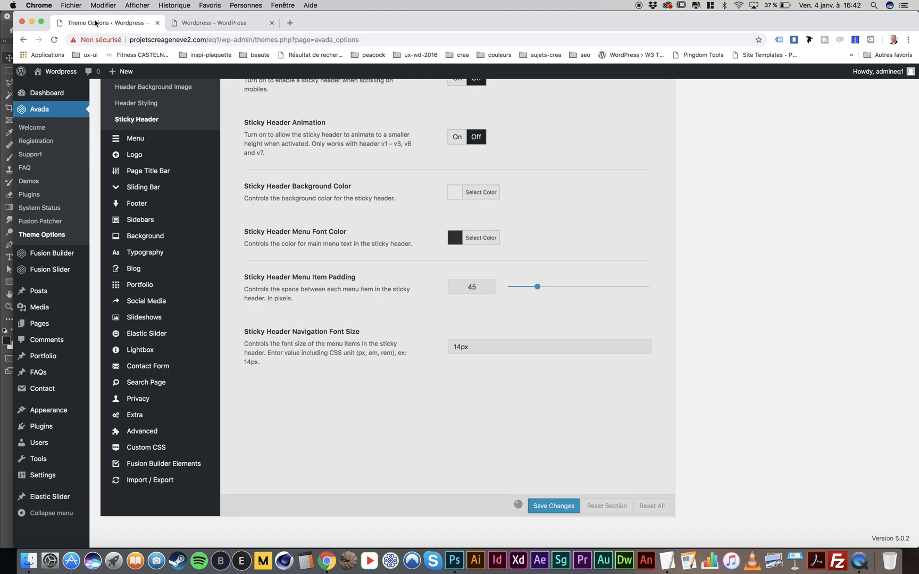
Compare the menu item spacing of the normal and sticky headers on the home page, and reload the page
click(215, 22)
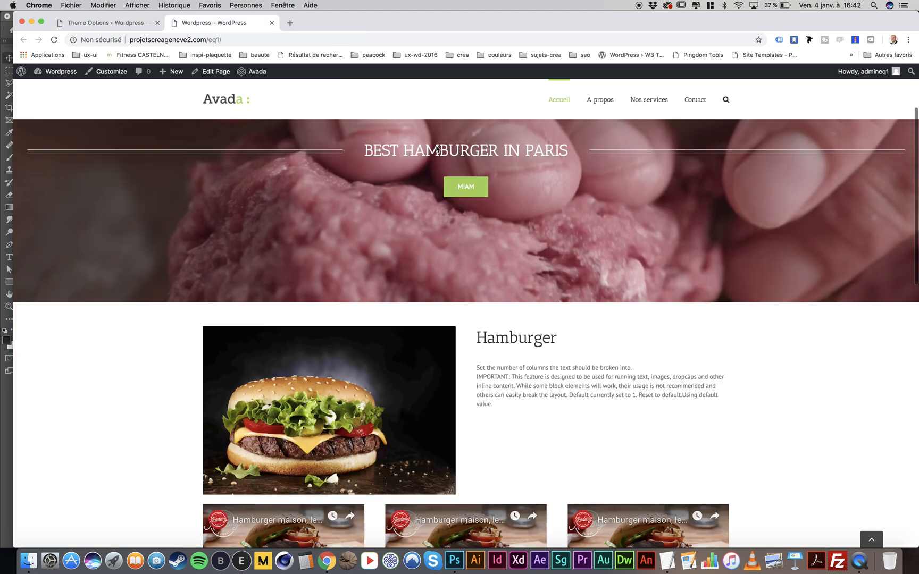
scroll(437, 149, up, 1)
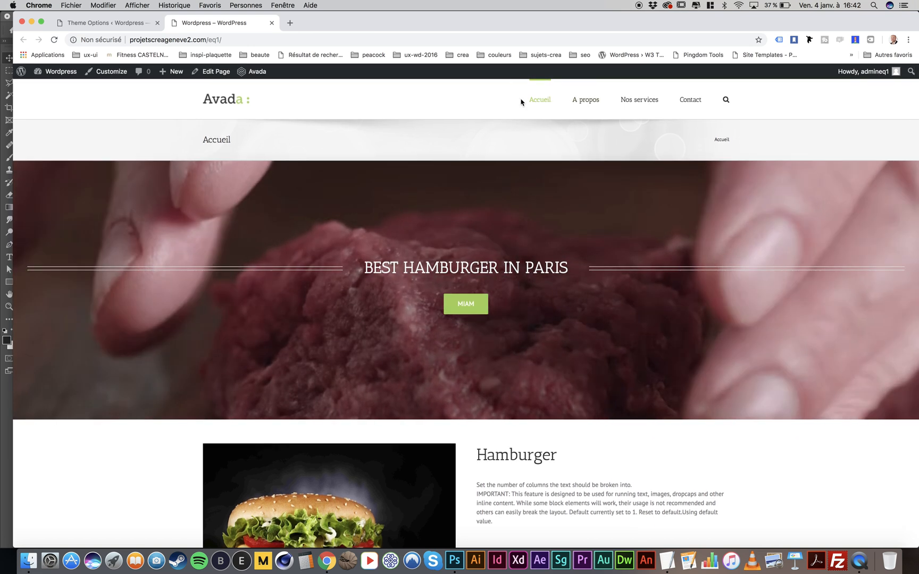
scroll(558, 107, down, 1)
scroll(558, 107, up, 1)
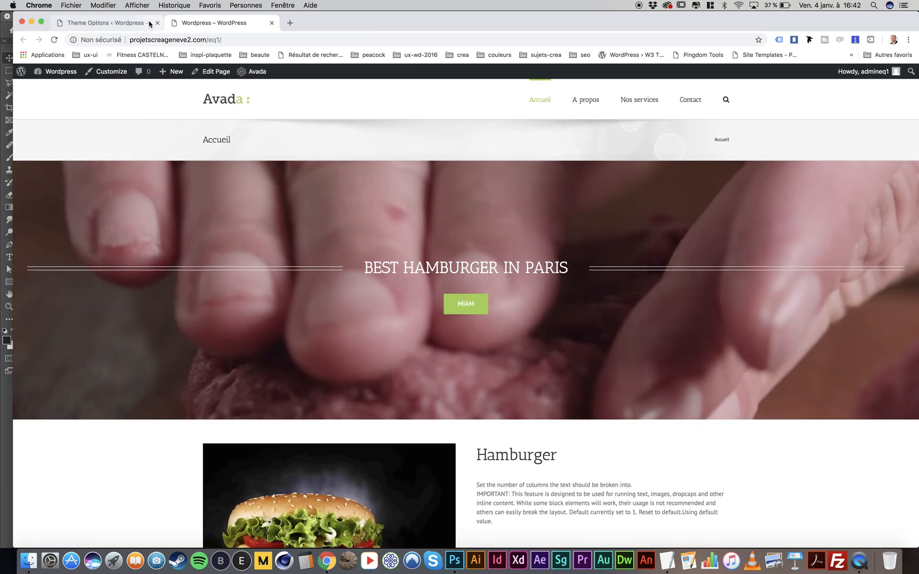
click(128, 23)
scroll(351, 260, down, 1)
click(215, 22)
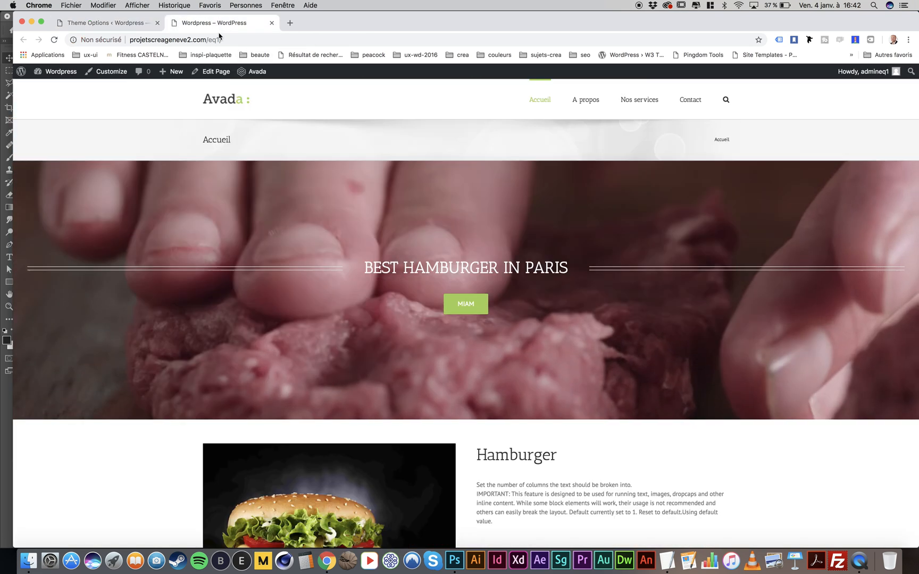
click(54, 40)
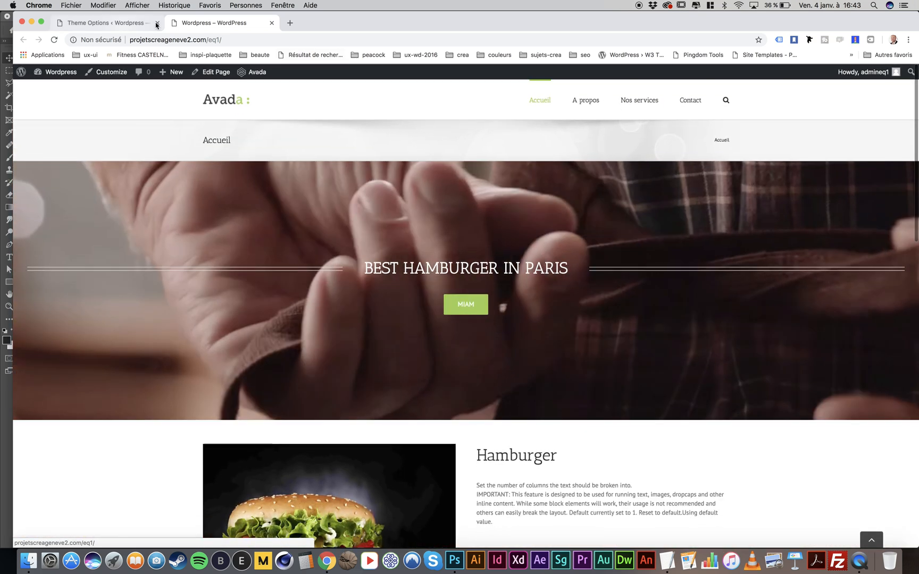
Open the Main Menu options and compare the Main Menu Height setting with the header on the home page
click(129, 26)
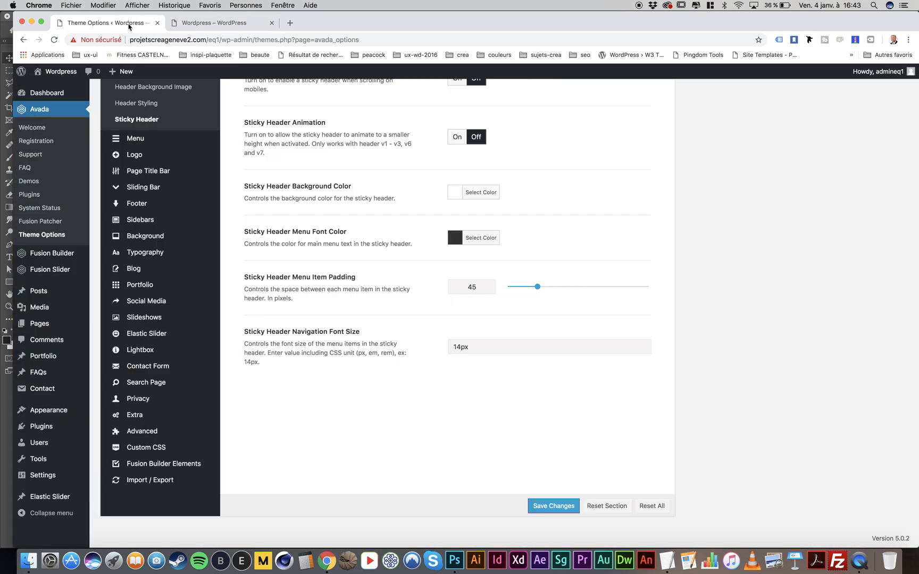
scroll(224, 213, up, 3)
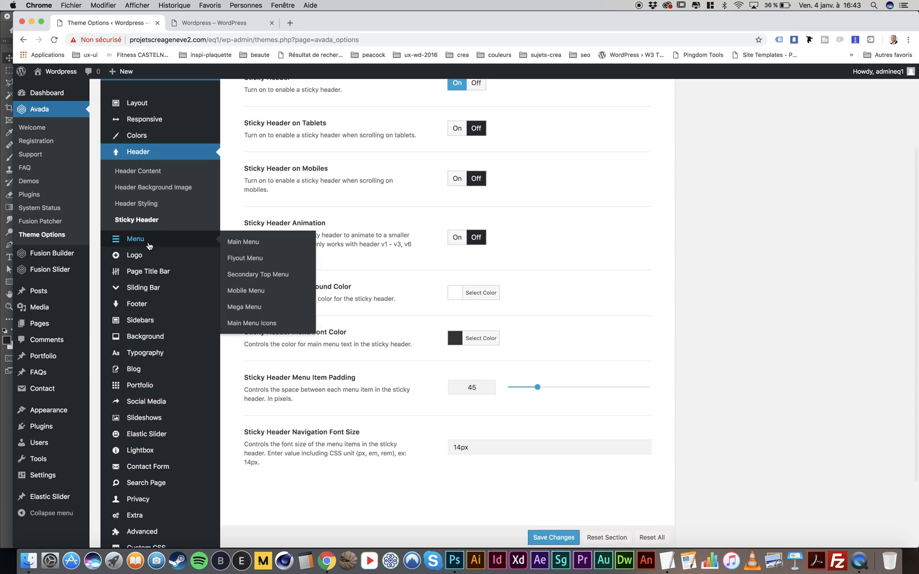
click(141, 237)
scroll(369, 226, up, 3)
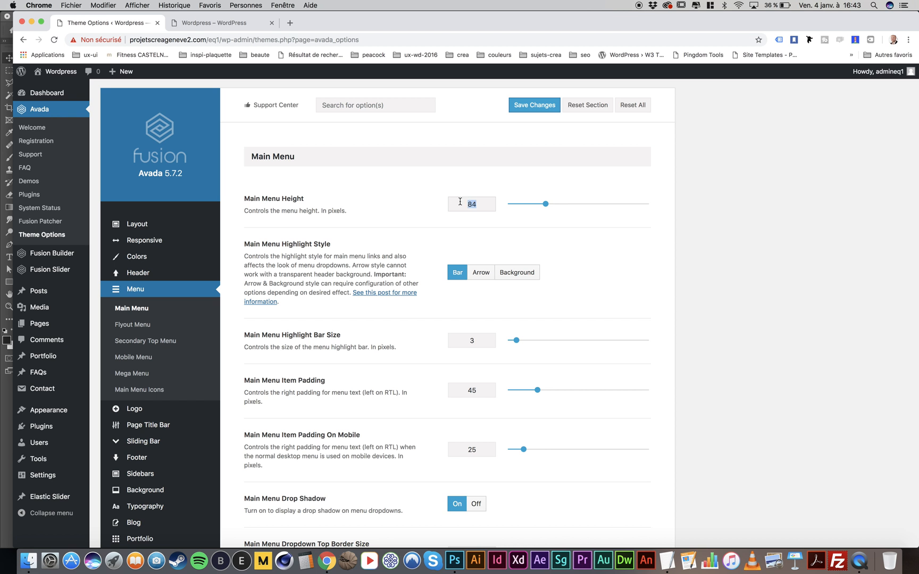
click(239, 23)
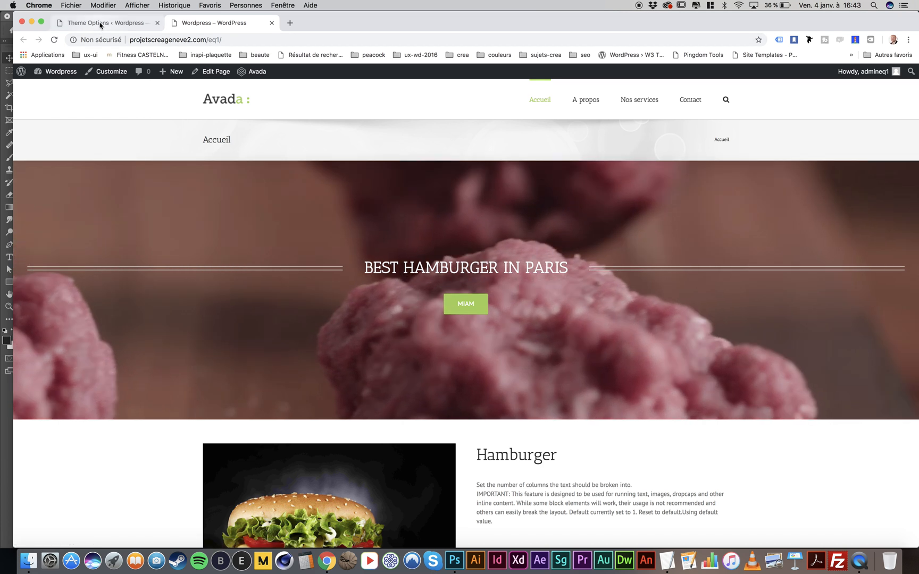
click(100, 23)
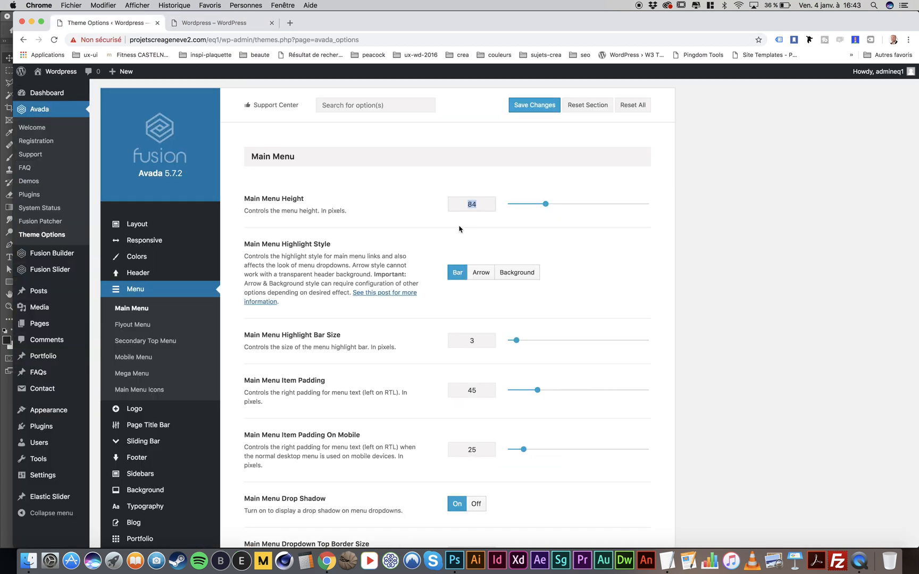
Compare the Main Menu Item Padding setting with the spacing between the menu items on the home page
scroll(471, 247, down, 5)
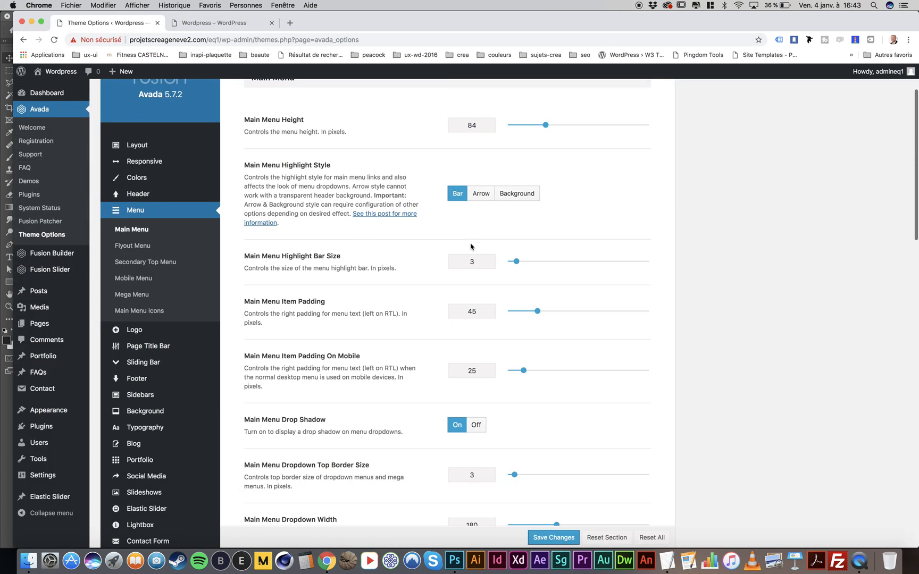
drag(482, 273, 453, 271)
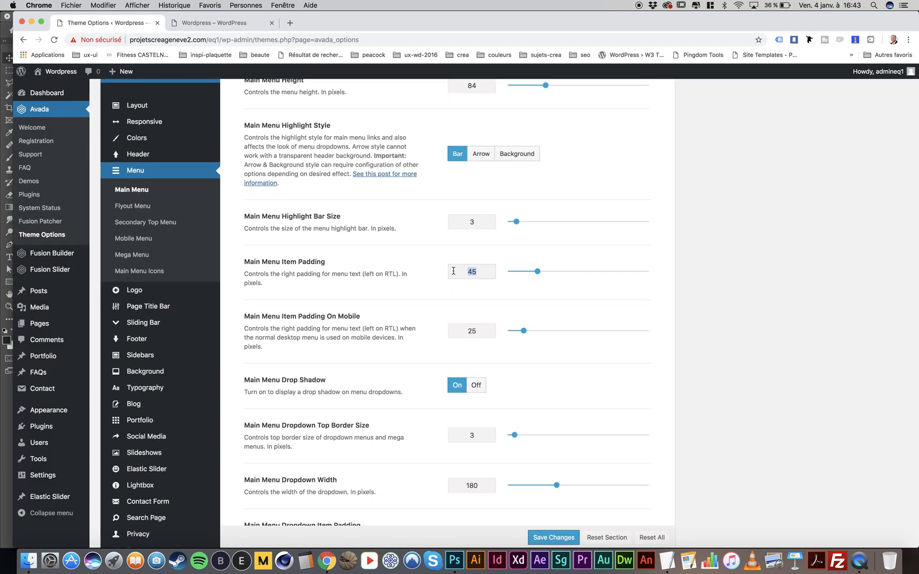
click(205, 21)
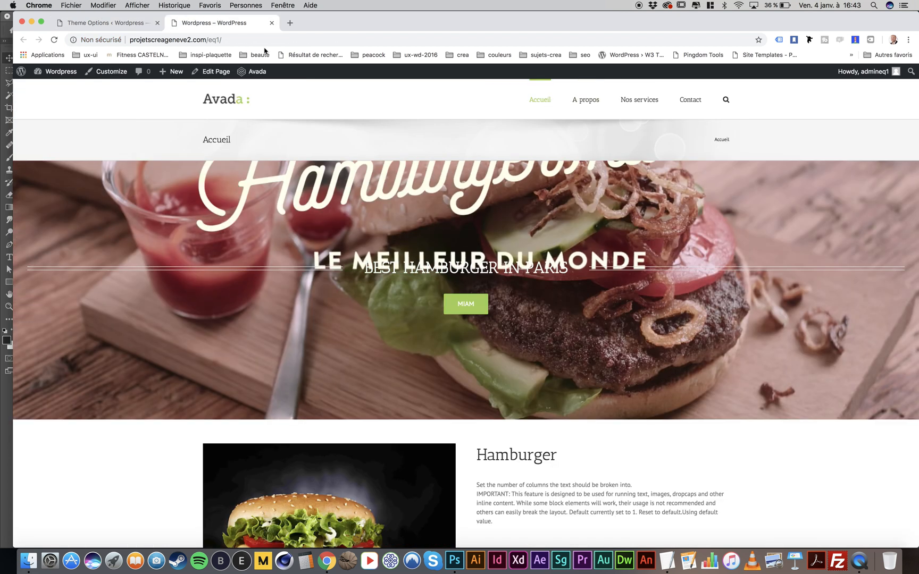
click(127, 22)
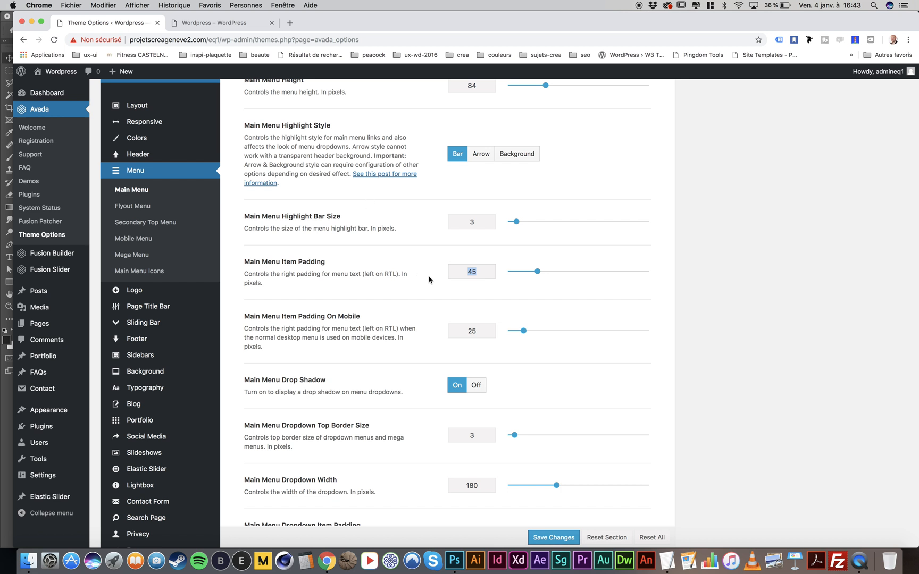
Turn off the Main Menu Search Icon and look at the search icon it controls on the home page
scroll(430, 279, down, 5)
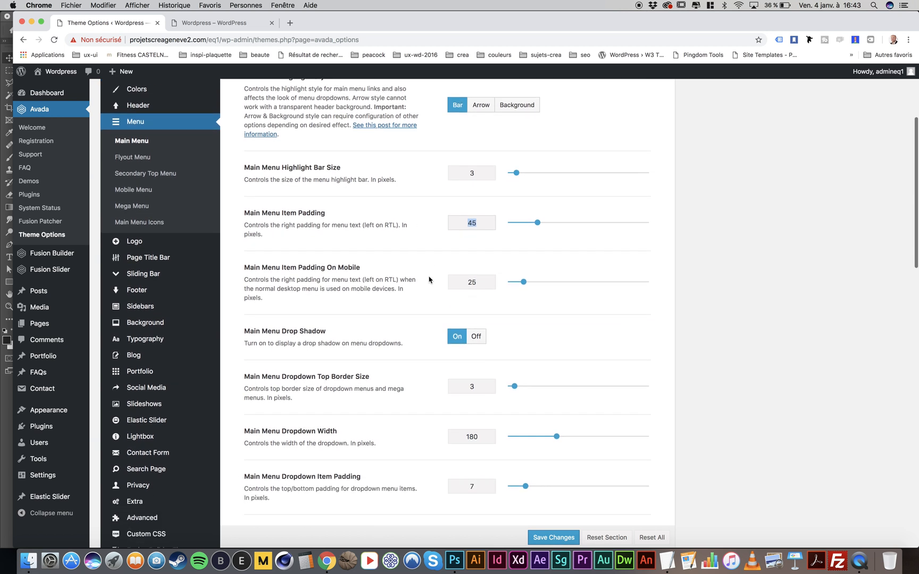
scroll(429, 279, down, 5)
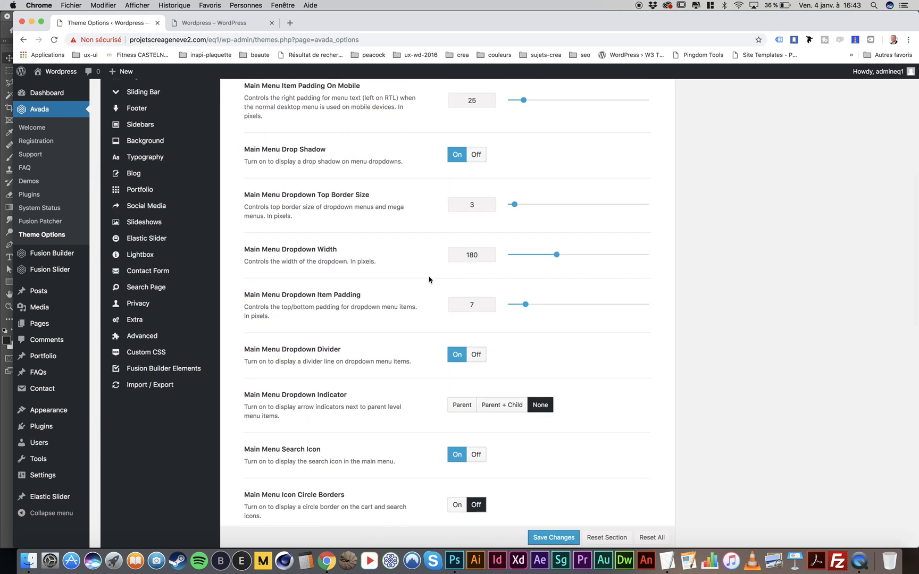
scroll(429, 280, down, 4)
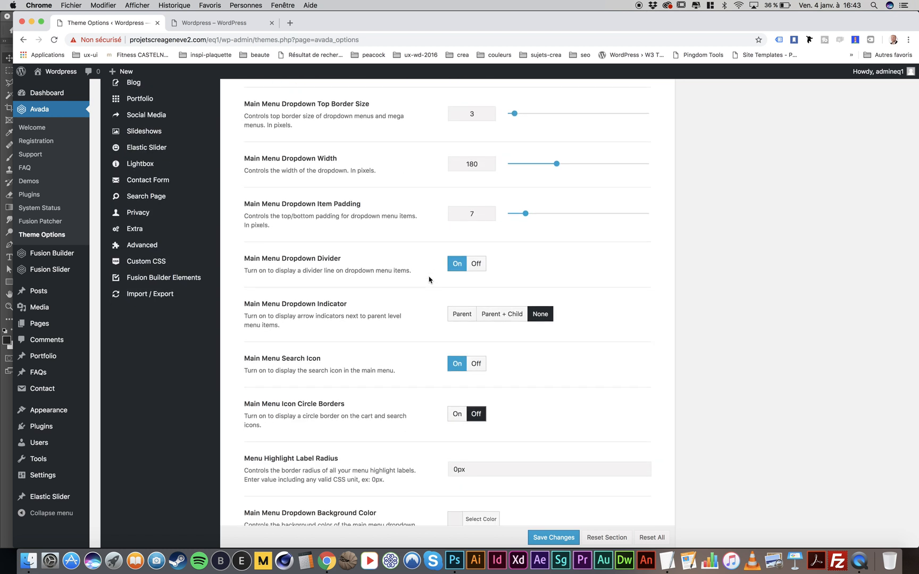
scroll(429, 280, down, 3)
scroll(429, 280, down, 2)
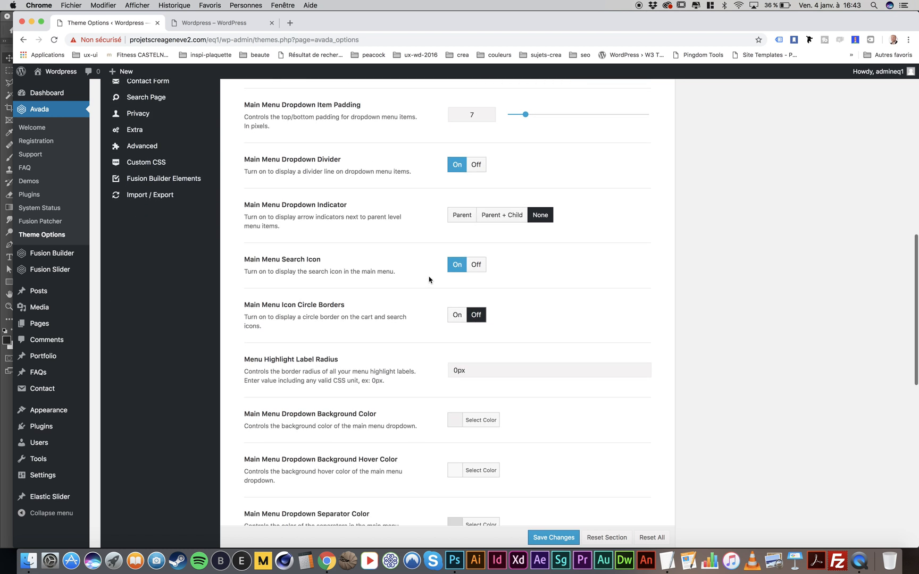
click(477, 267)
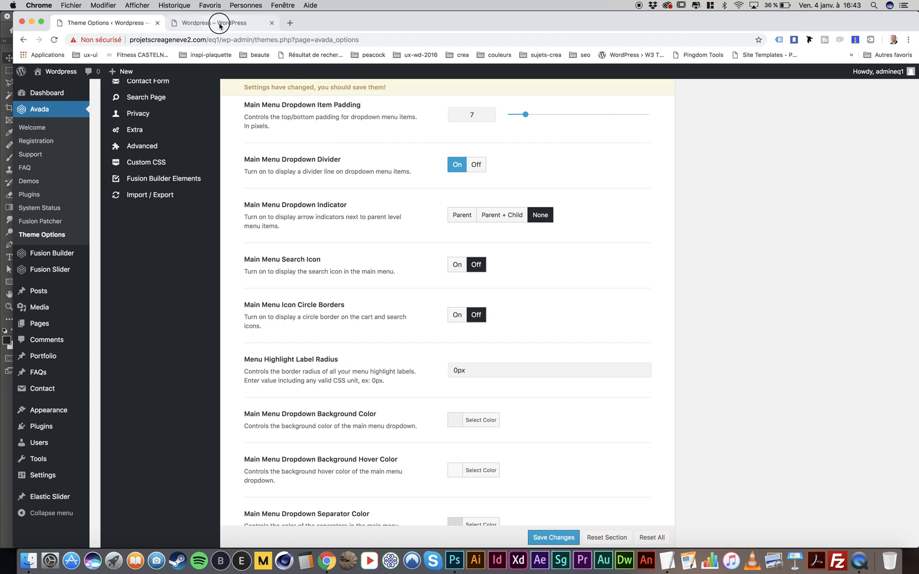
click(190, 23)
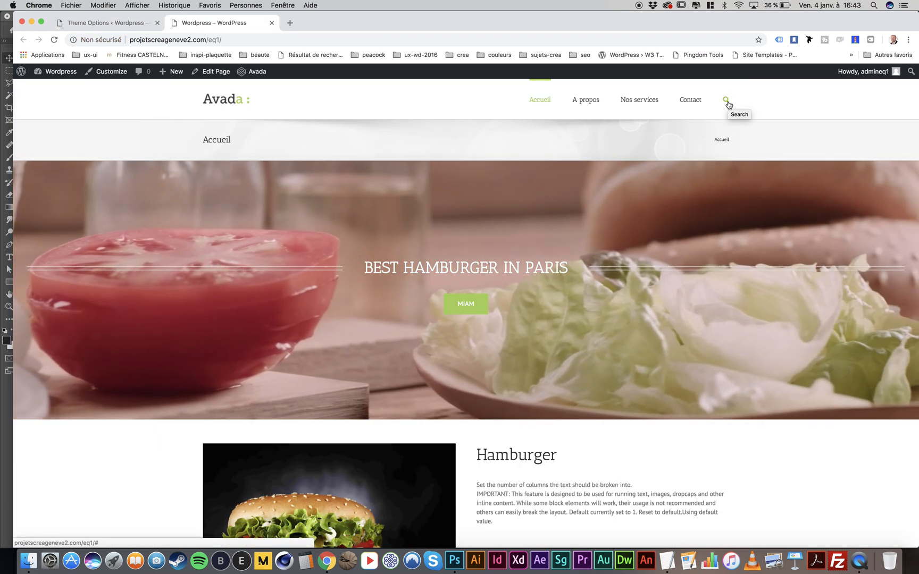
click(114, 23)
Set the Main Menu Font Hover/Active Color to #993a3a and save the theme option changes
scroll(421, 287, down, 3)
scroll(421, 288, down, 10)
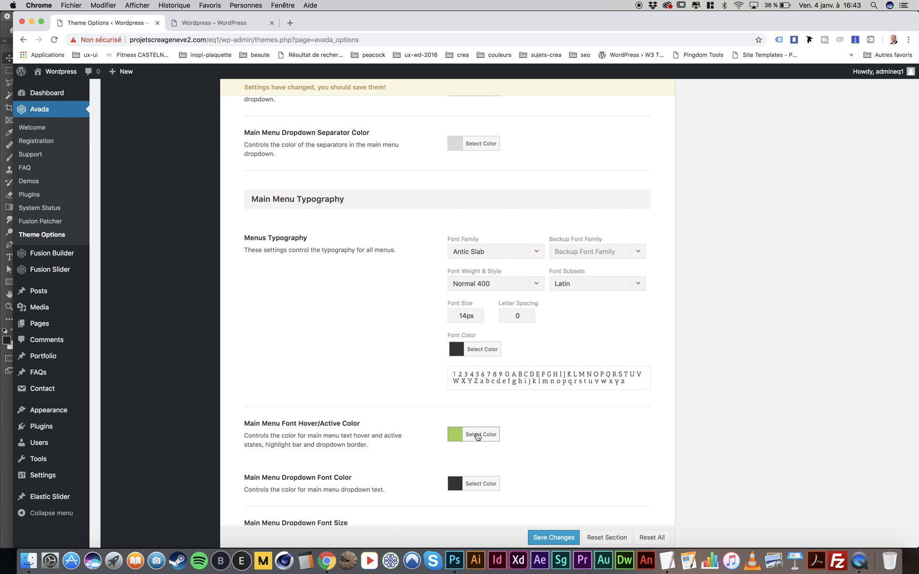
click(478, 436)
scroll(463, 415, down, 3)
drag(459, 410, 448, 388)
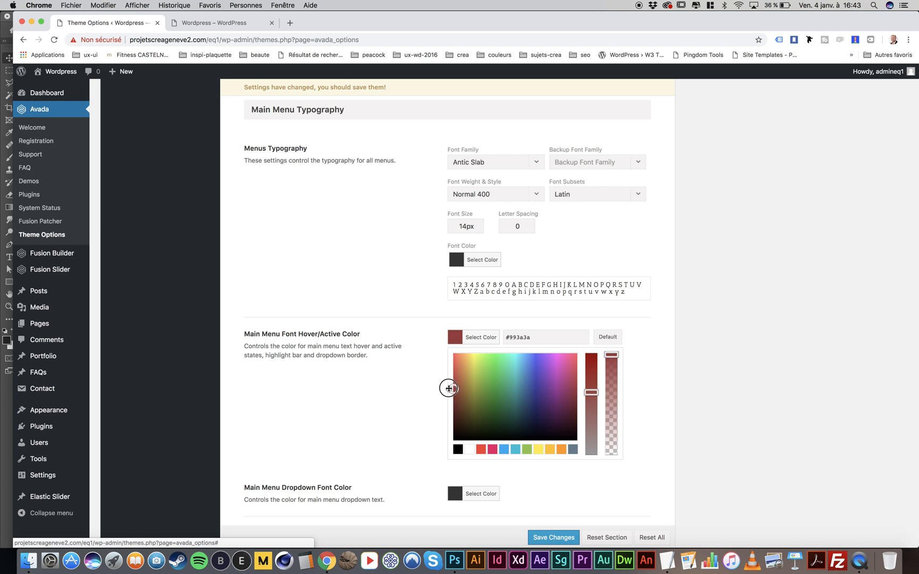
drag(527, 337, 485, 338)
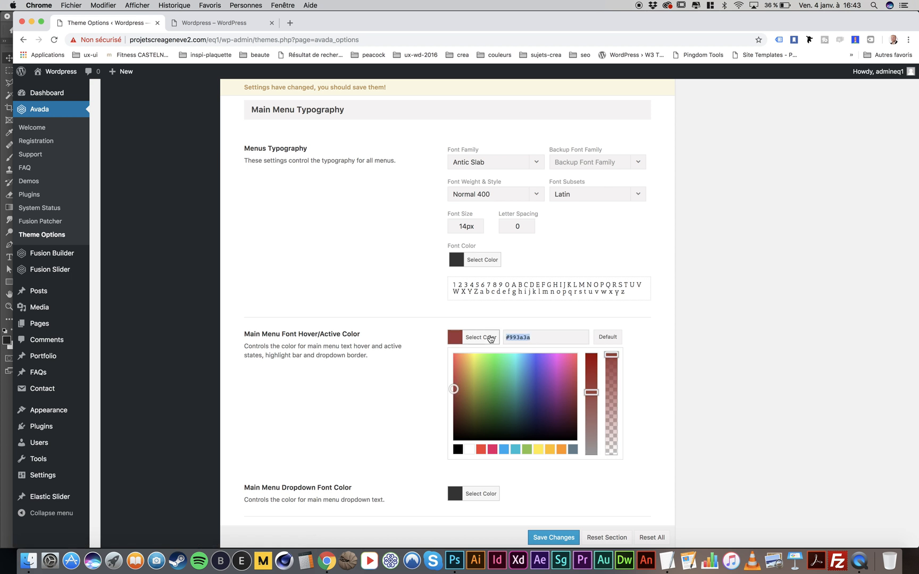
click(660, 298)
scroll(667, 308, down, 2)
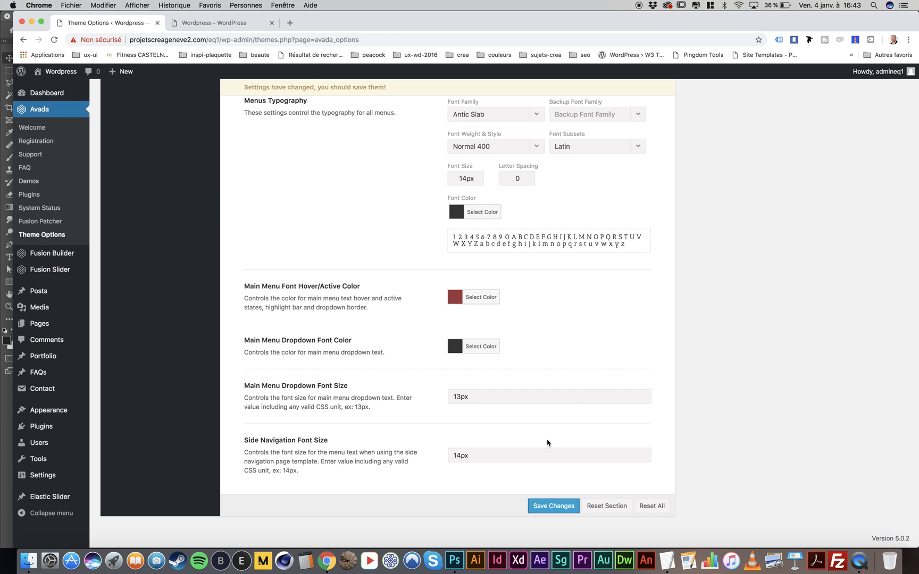
click(558, 503)
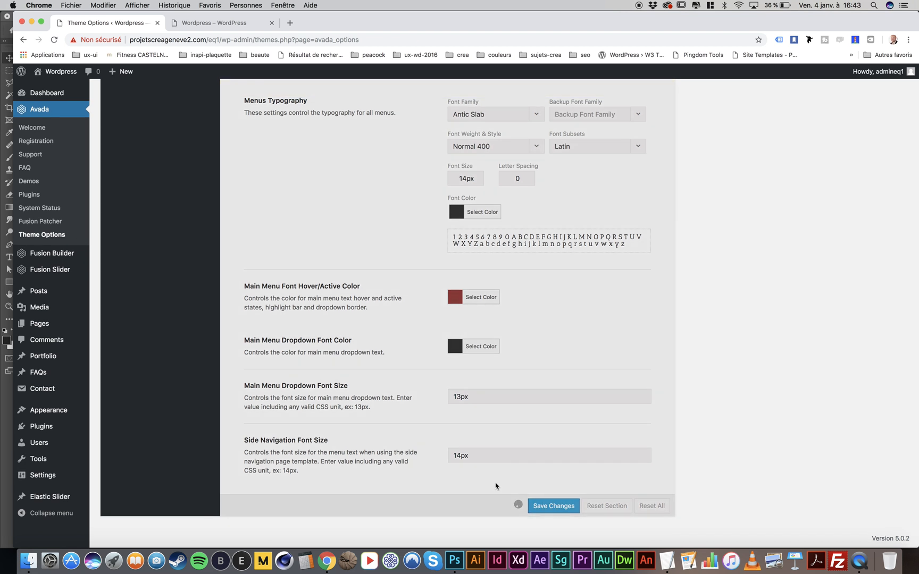
Open the Mobile Menu options and review the design style and dropdown settings
scroll(276, 265, up, 15)
scroll(276, 265, up, 4)
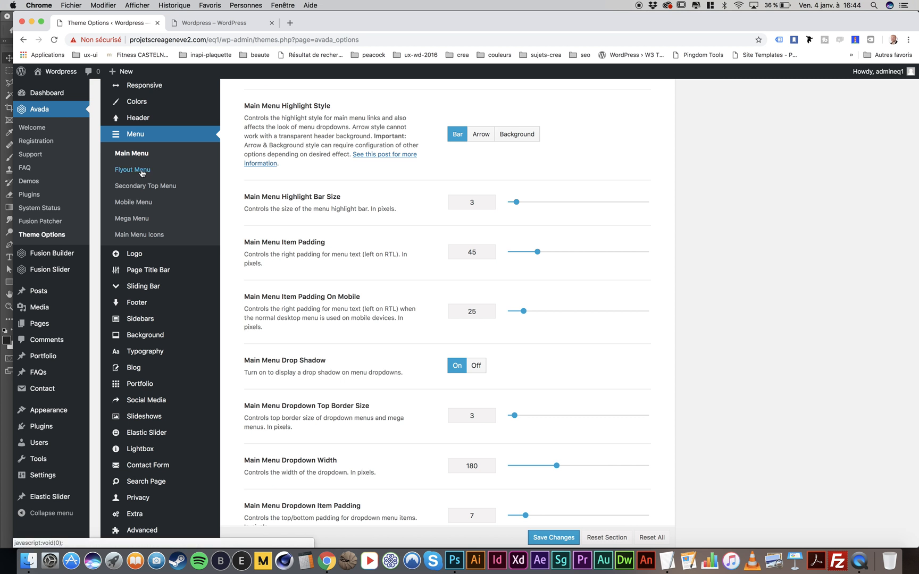
scroll(266, 189, up, 2)
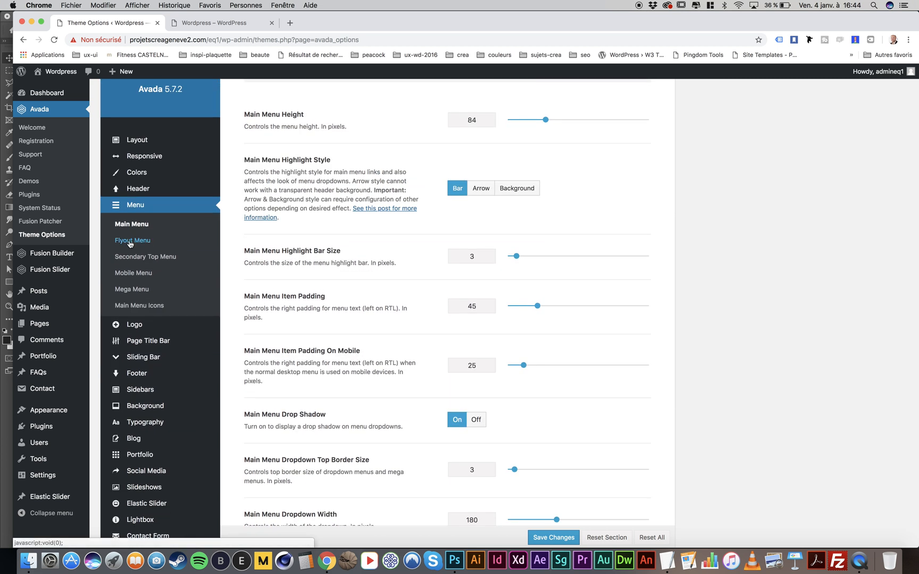
click(129, 273)
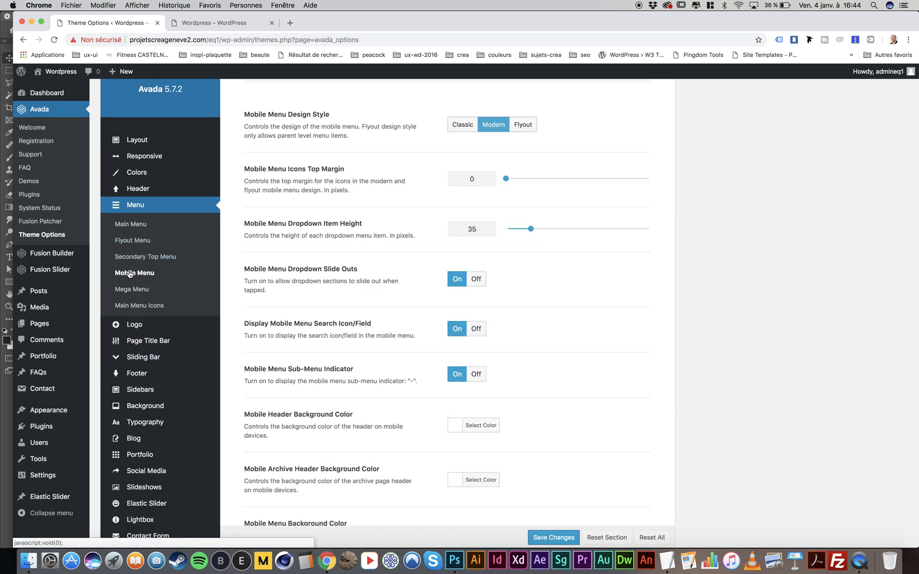
scroll(306, 278, up, 2)
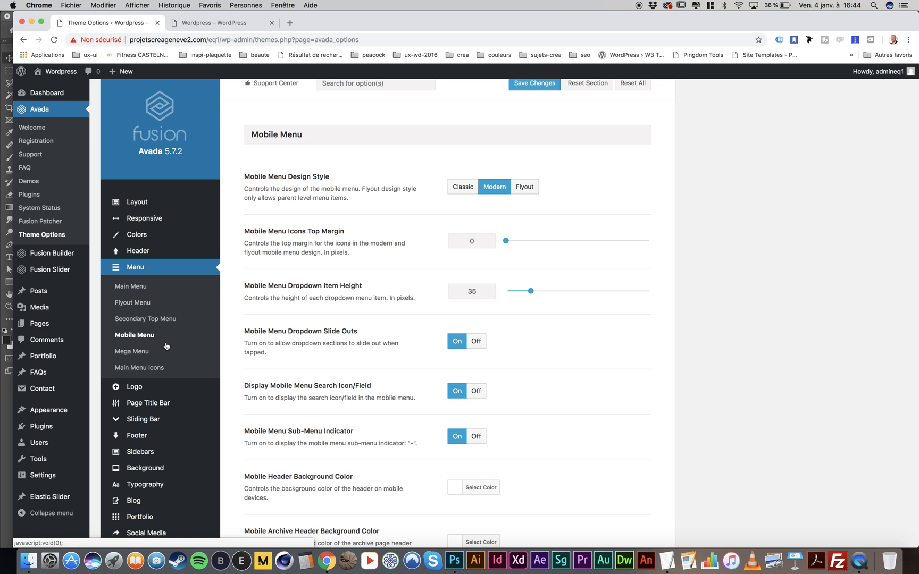
Set the top Logo Margin to 0px in the Logo options after checking the logo on the home page
mouse_move(137, 393)
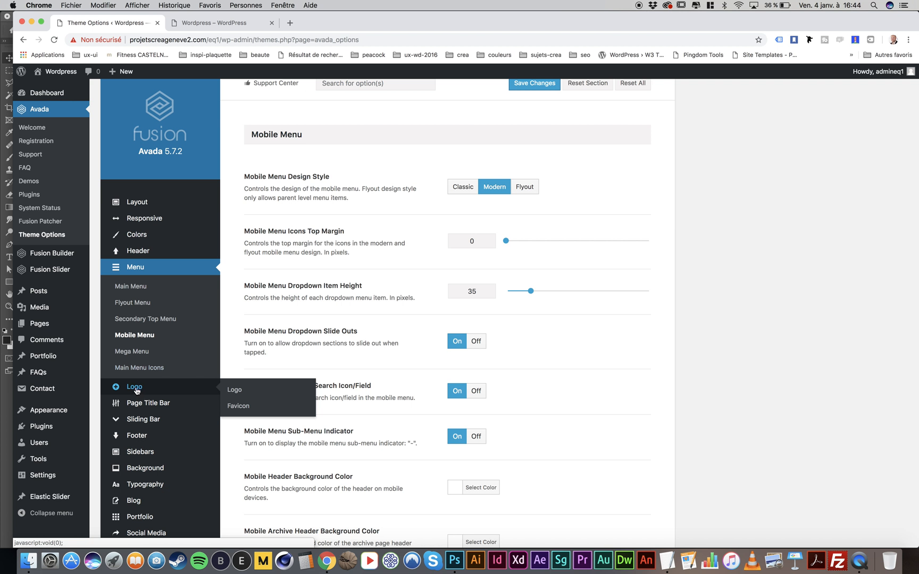
click(134, 387)
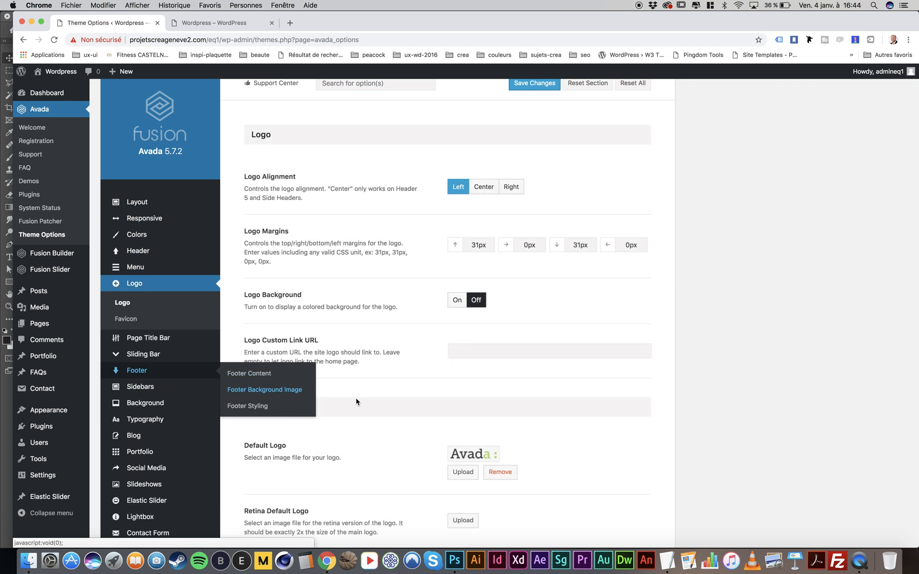
scroll(375, 402, up, 2)
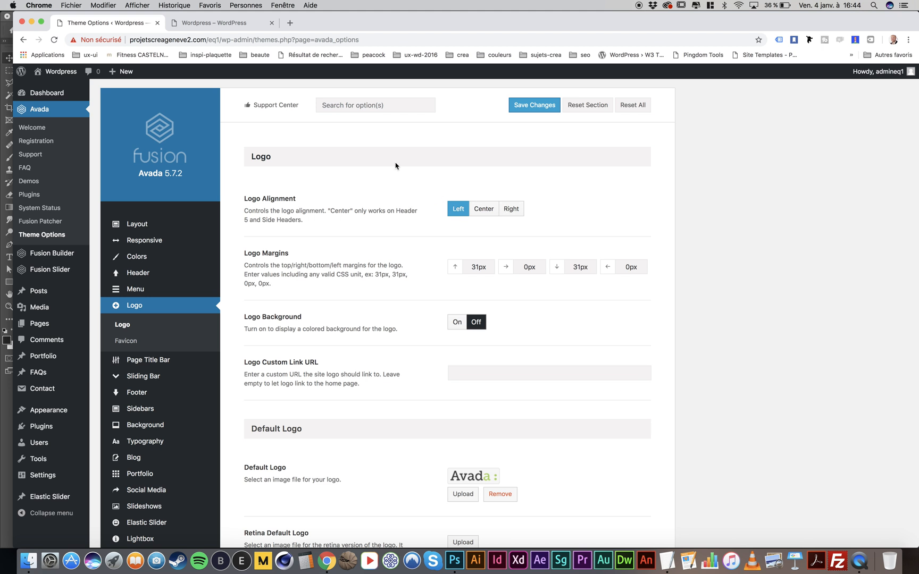
click(216, 25)
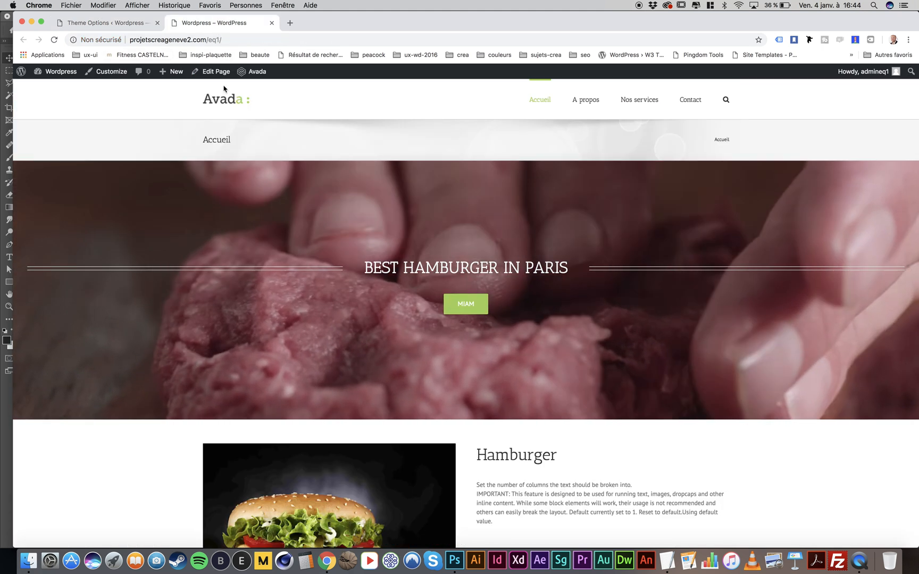
click(114, 23)
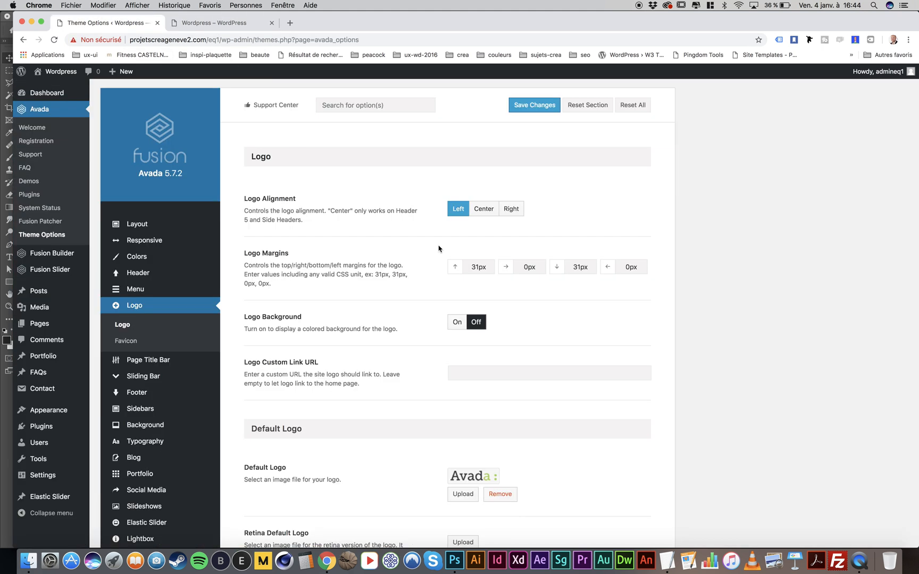
double_click(478, 266)
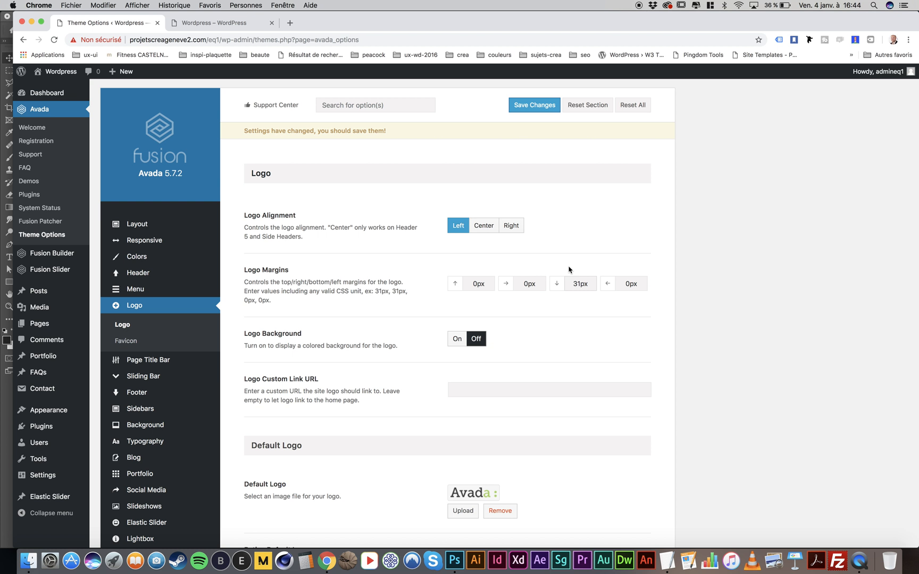
Set the bottom Logo Margin to 0px
drag(579, 284, 557, 285)
Copy the Default Logo image, switch to Photoshop and paste it into a new document created at the clipboard size
scroll(527, 327, down, 5)
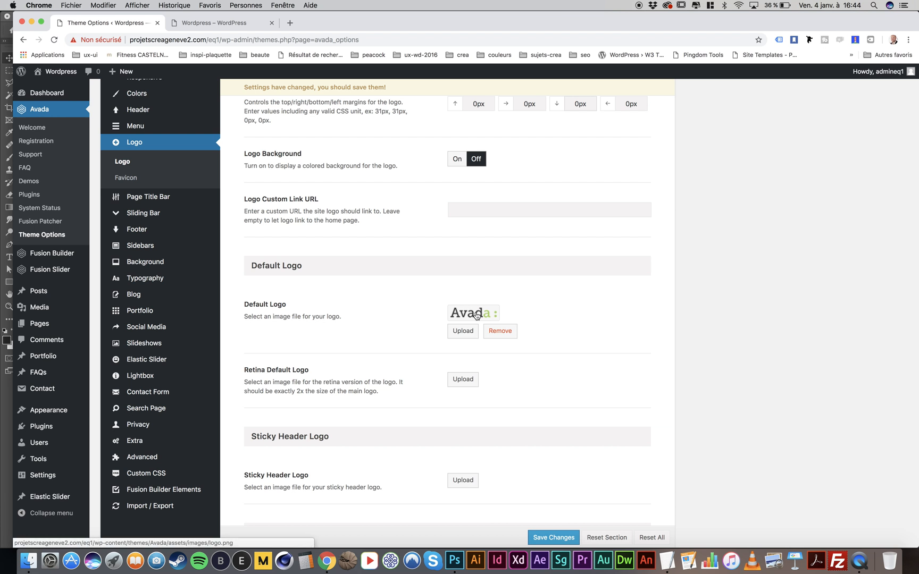
right_click(477, 315)
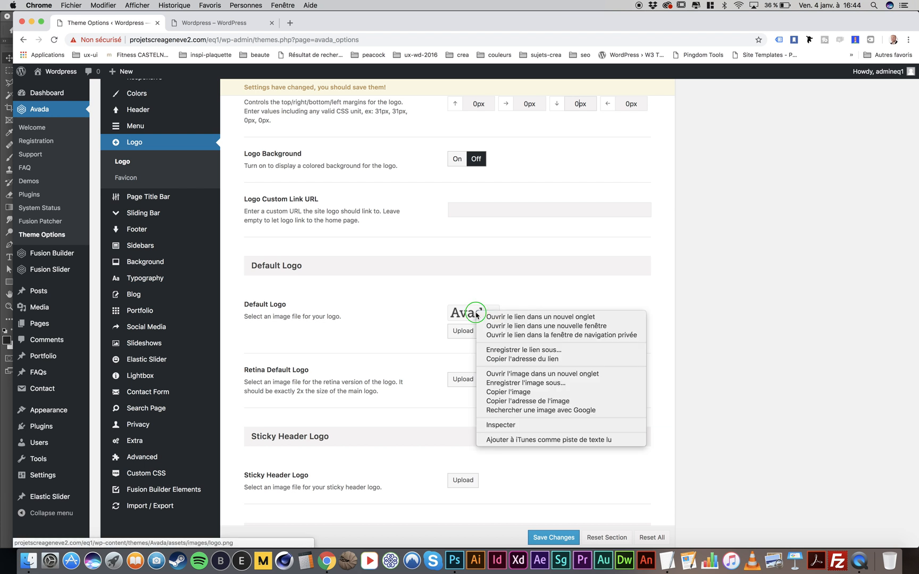
click(502, 393)
click(455, 560)
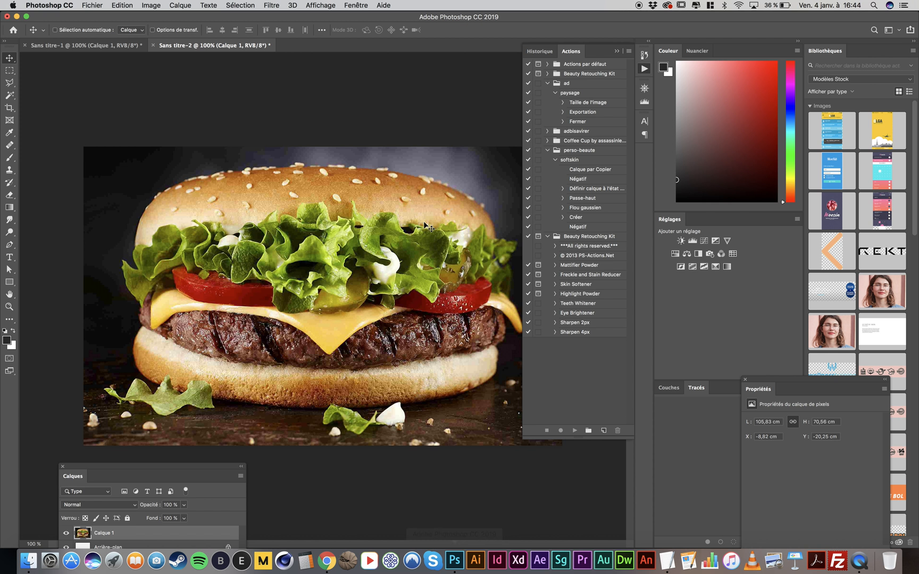
key(super+n)
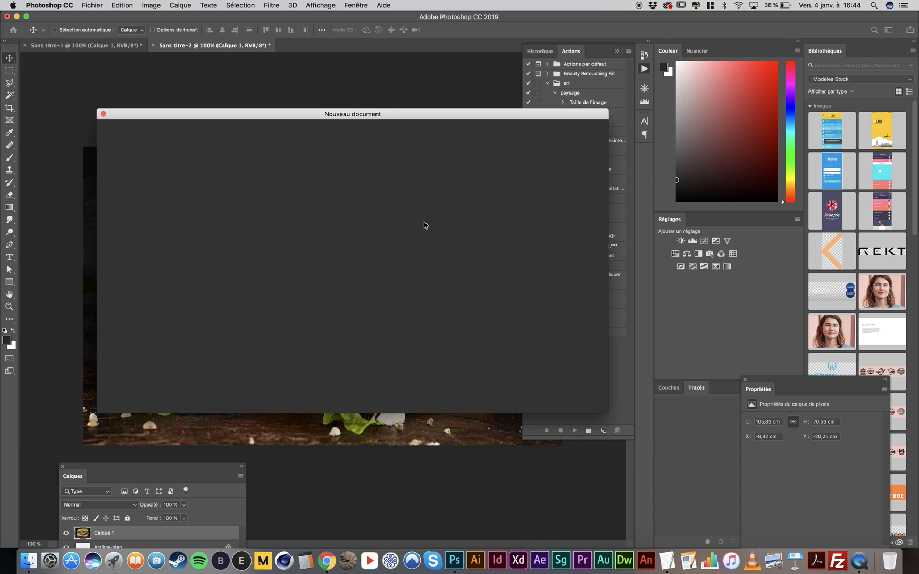
click(590, 399)
key(super+v)
key(super+plus)
key(super+plus)
key(super+plus)
key(super+plus)
key(super+plus)
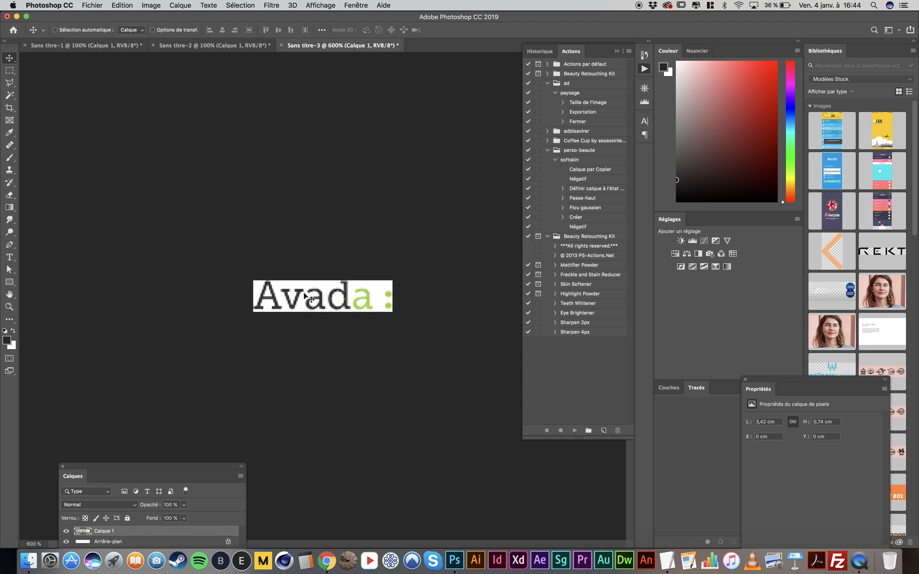
Check the pasted logo's width and height in pixels in the Image Size dialog, then leave it without changes
click(147, 5)
click(149, 5)
click(150, 4)
click(155, 83)
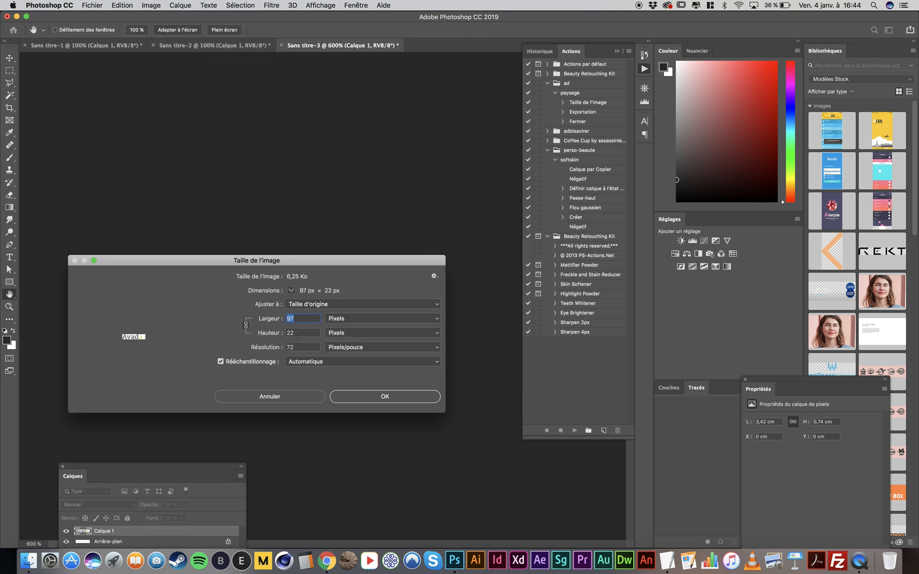
key(Tab)
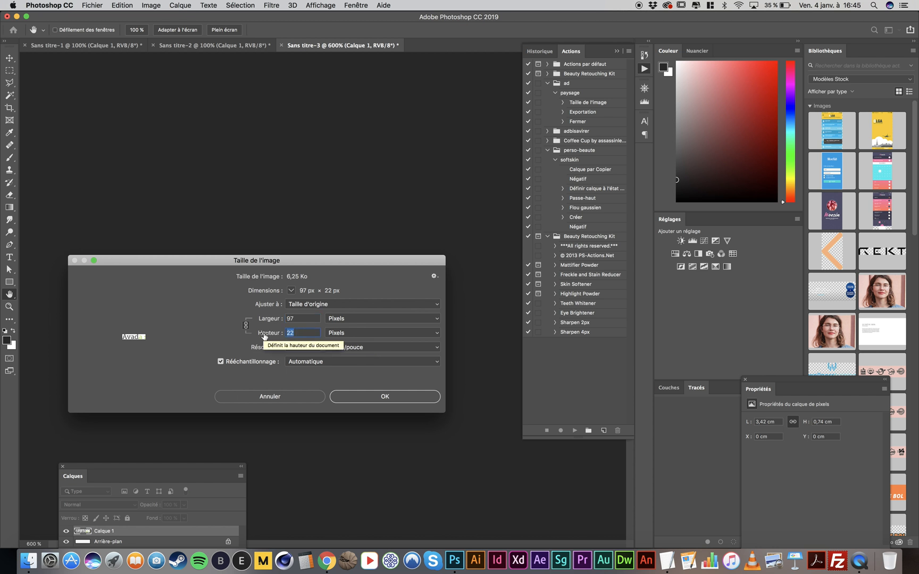
click(304, 319)
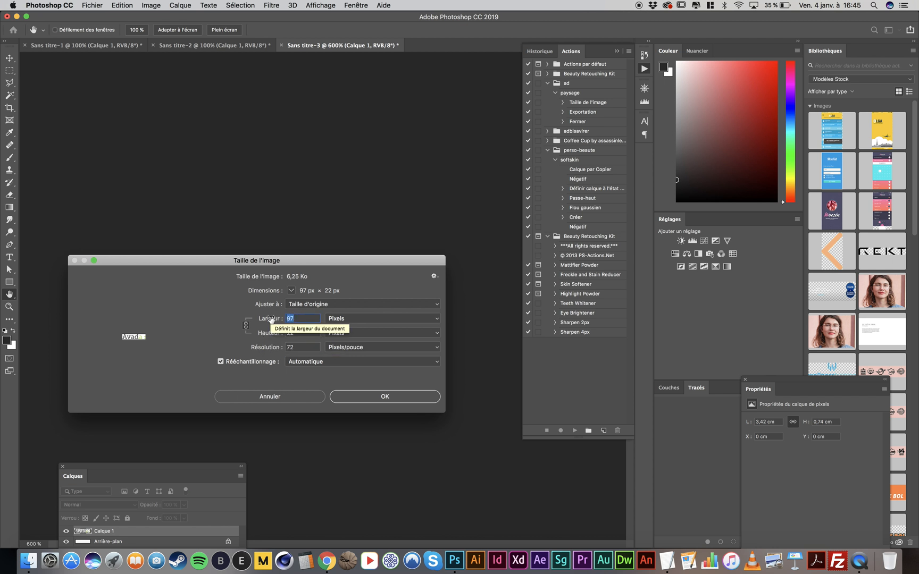
click(279, 395)
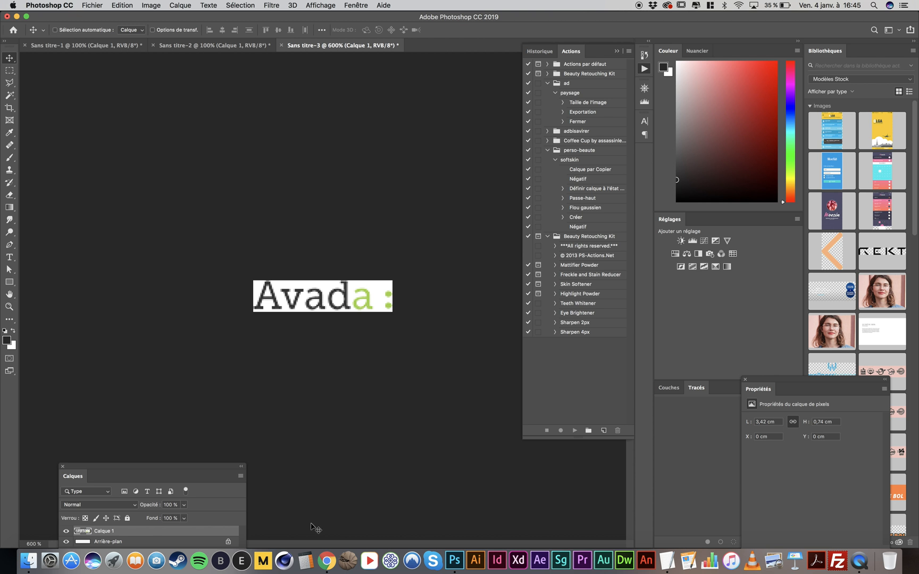
Switch back to Chrome and review the retina, sticky header and mobile logo options, then the Favicon options
click(328, 570)
scroll(342, 266, down, 5)
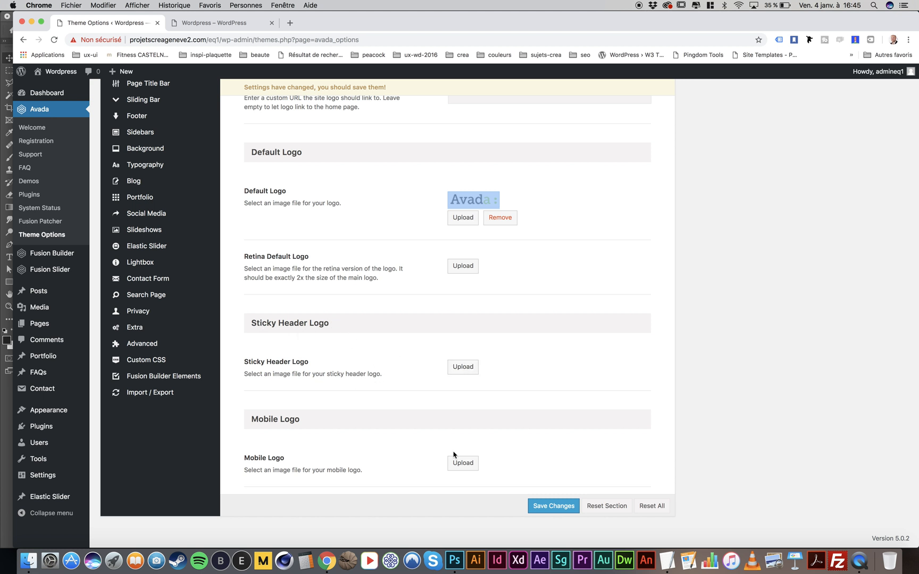
scroll(314, 363, up, 6)
scroll(313, 363, down, 4)
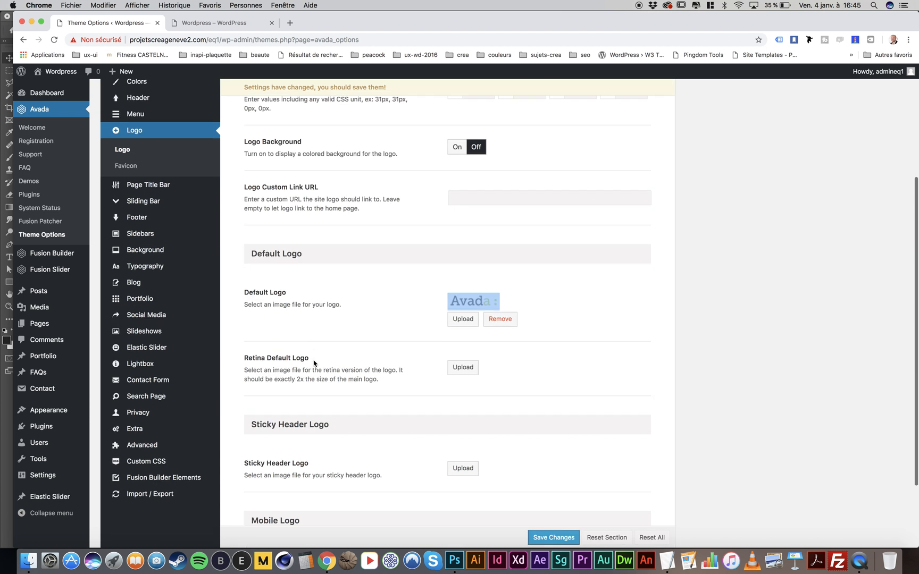
scroll(314, 363, up, 3)
click(123, 235)
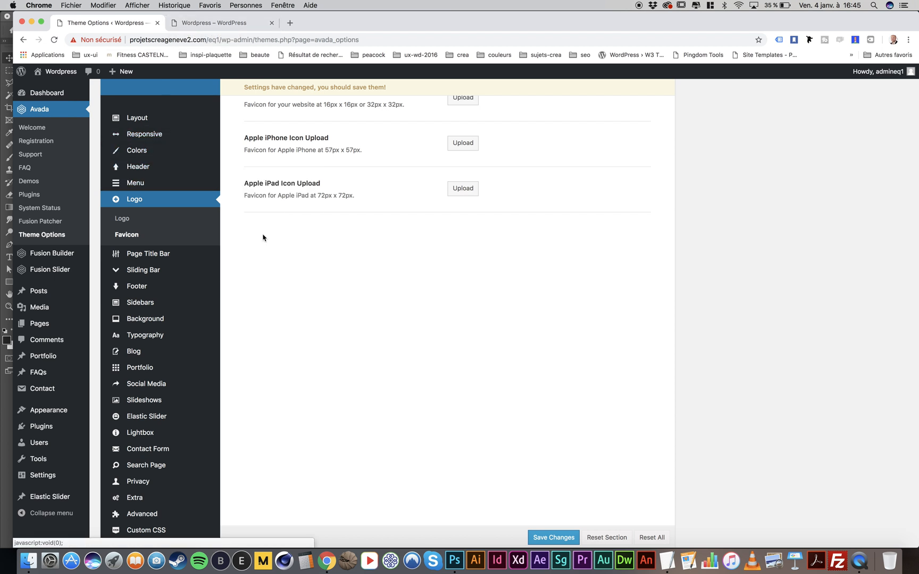
Set the Page Title Bar to Hide, save the changes and reload the home page to check the header
click(151, 255)
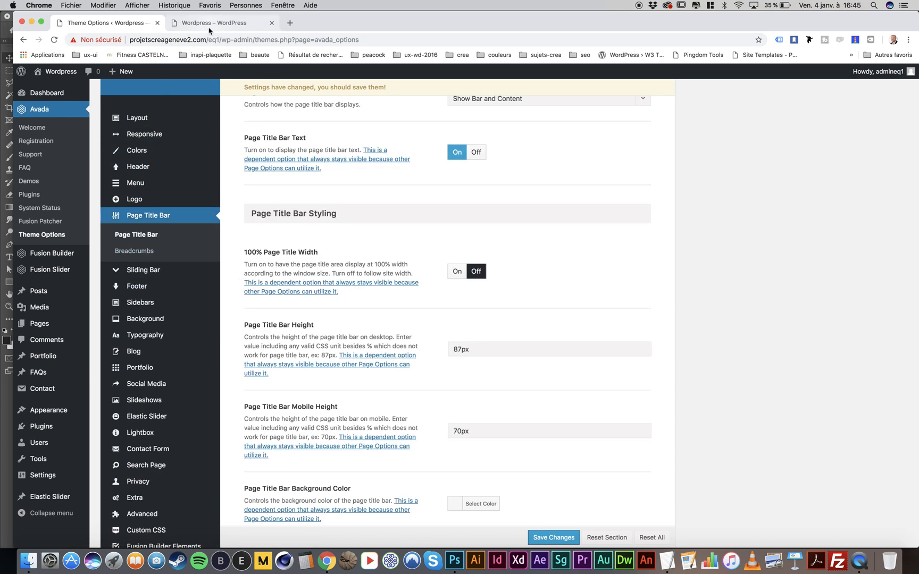
click(208, 25)
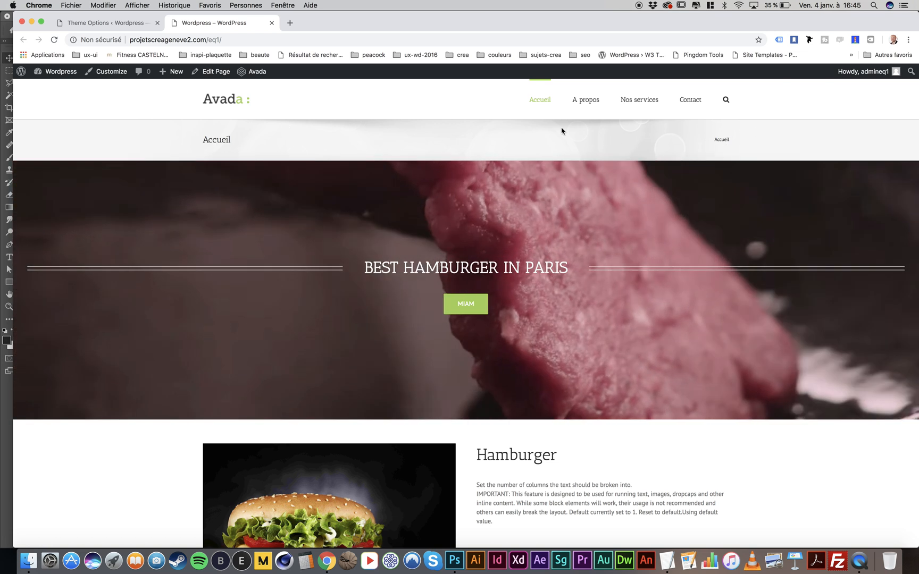
click(104, 24)
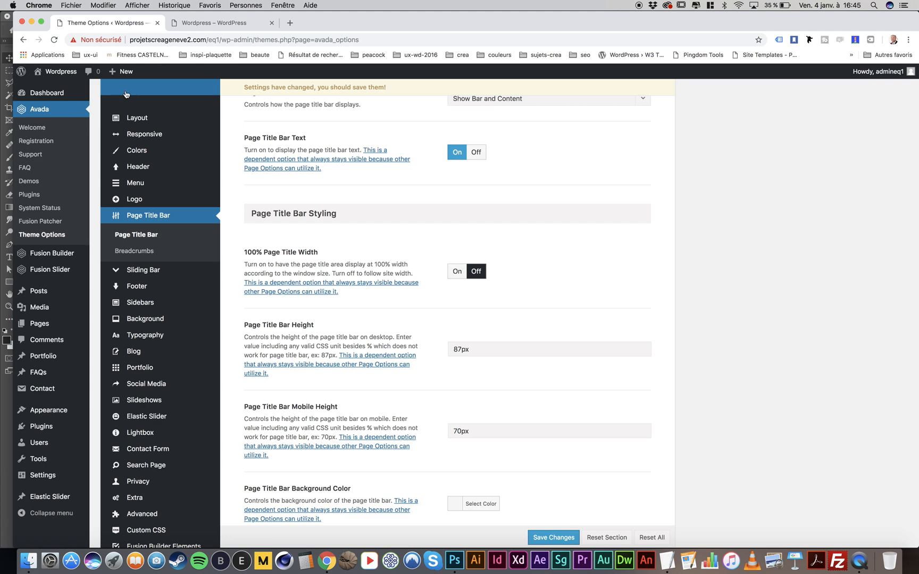
scroll(330, 308, up, 5)
click(469, 224)
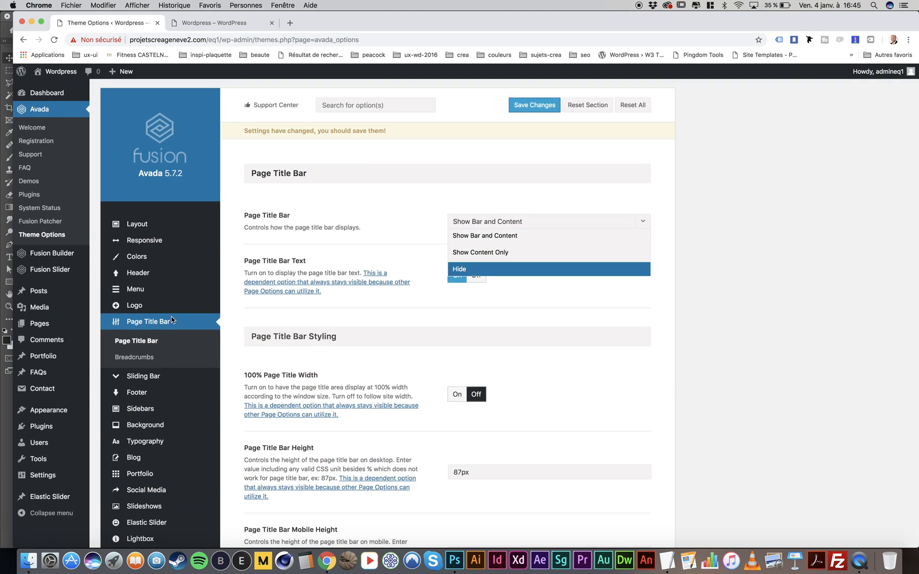
click(468, 270)
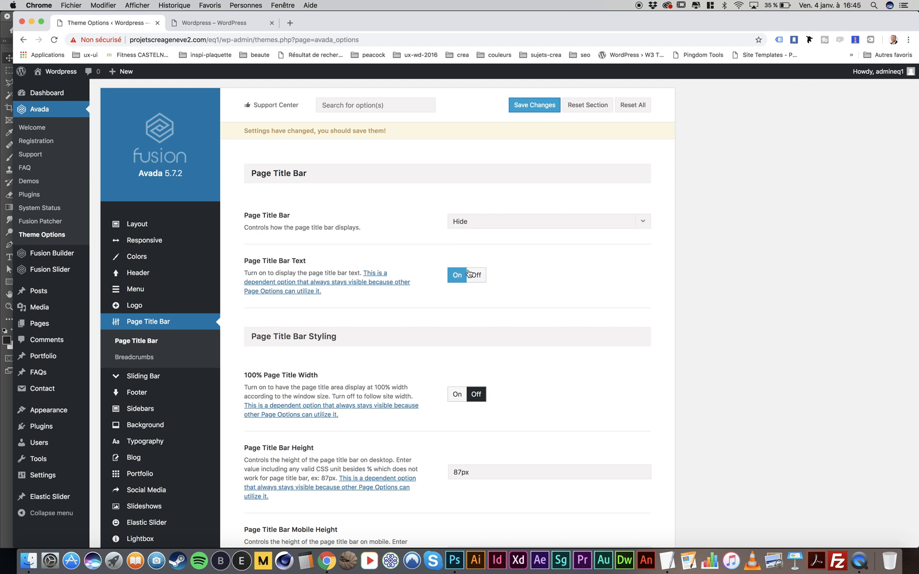
click(534, 105)
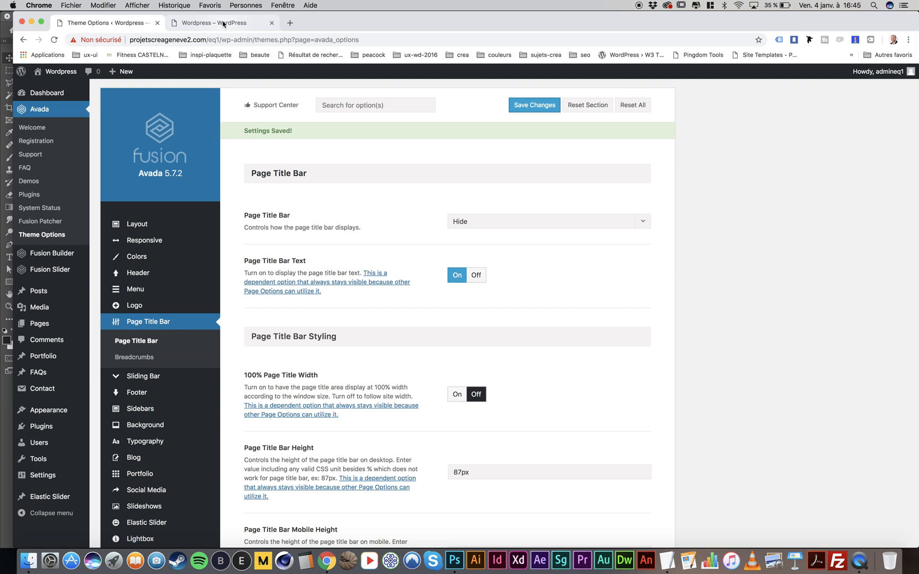
click(224, 24)
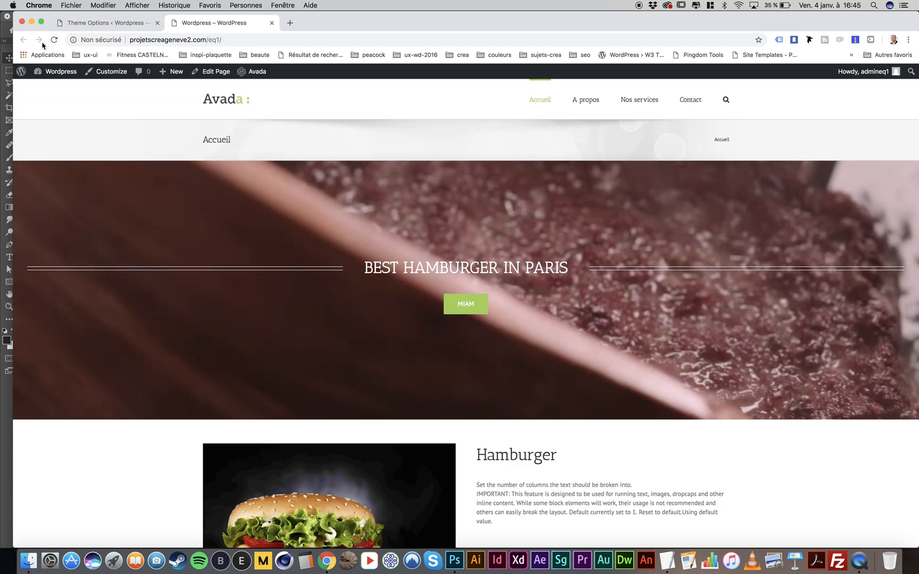
click(53, 39)
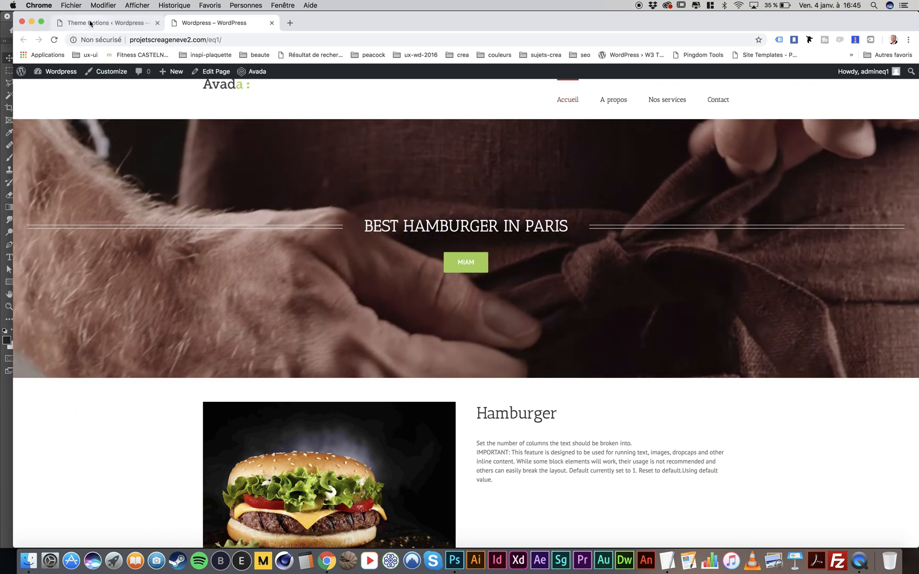
Set the top and bottom Logo Margins to 31px and save the theme options
click(94, 22)
click(142, 304)
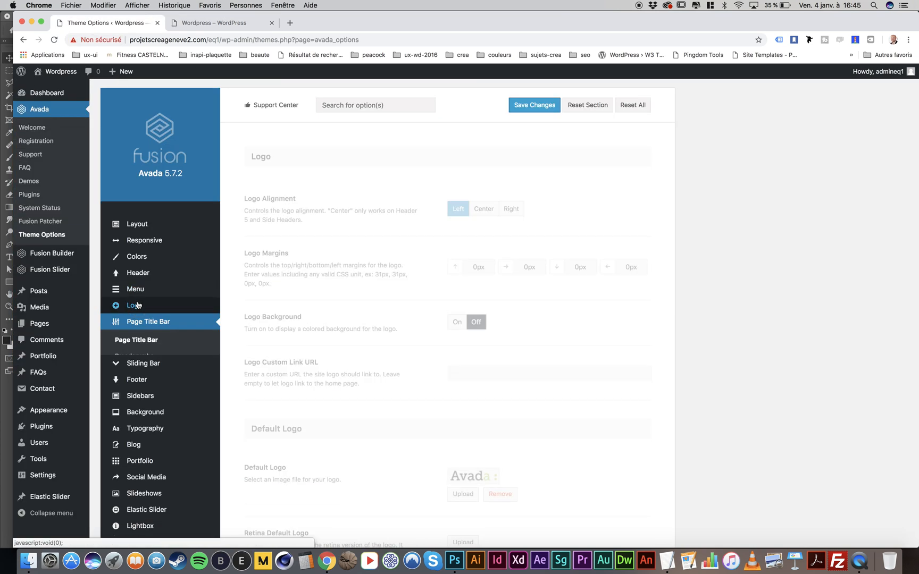
drag(479, 268, 443, 262)
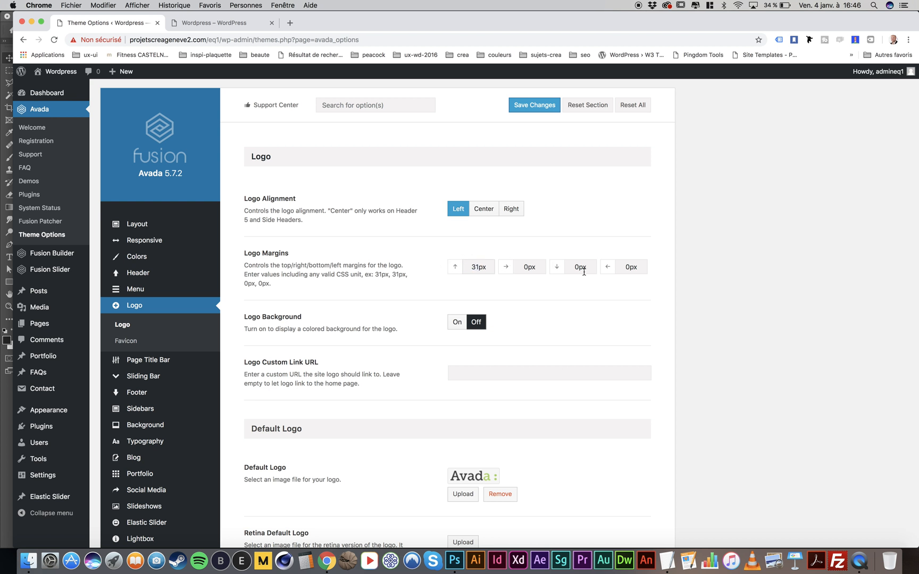
drag(580, 269, 544, 263)
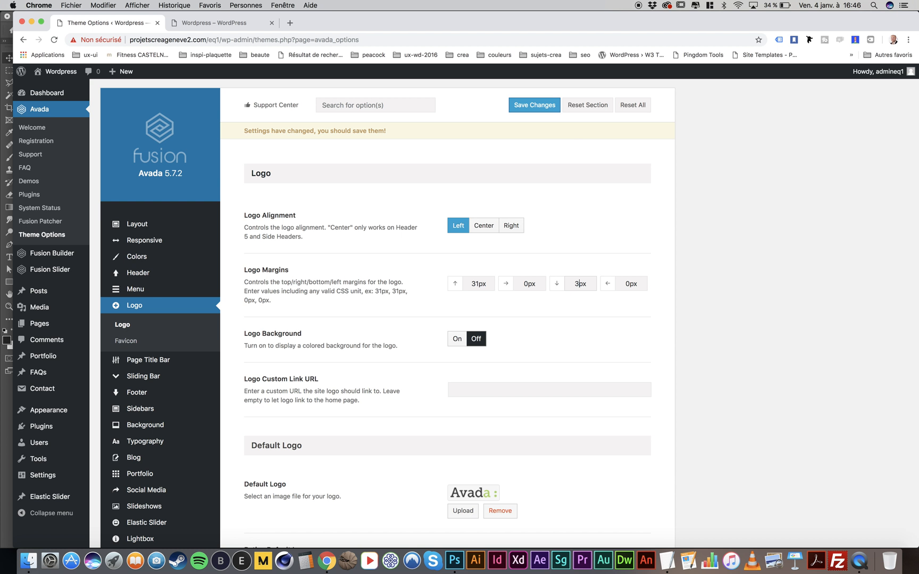
click(534, 104)
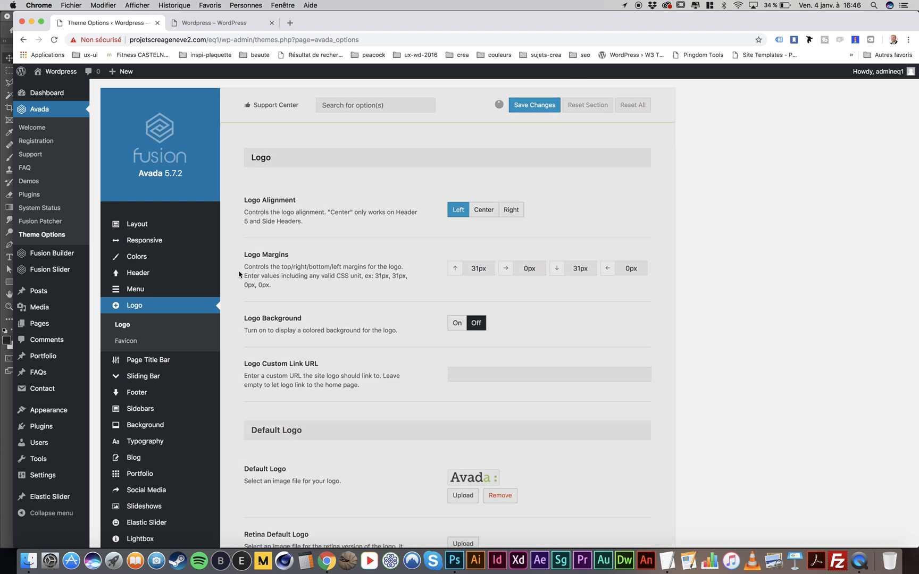
Look at the Sliding Bar options, then open the Footer Content options
scroll(234, 276, down, 3)
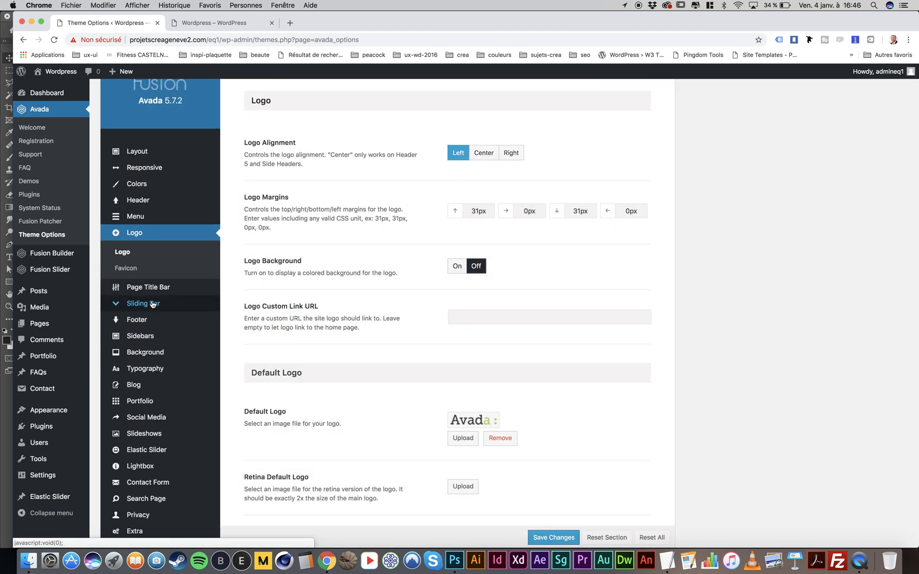
click(142, 304)
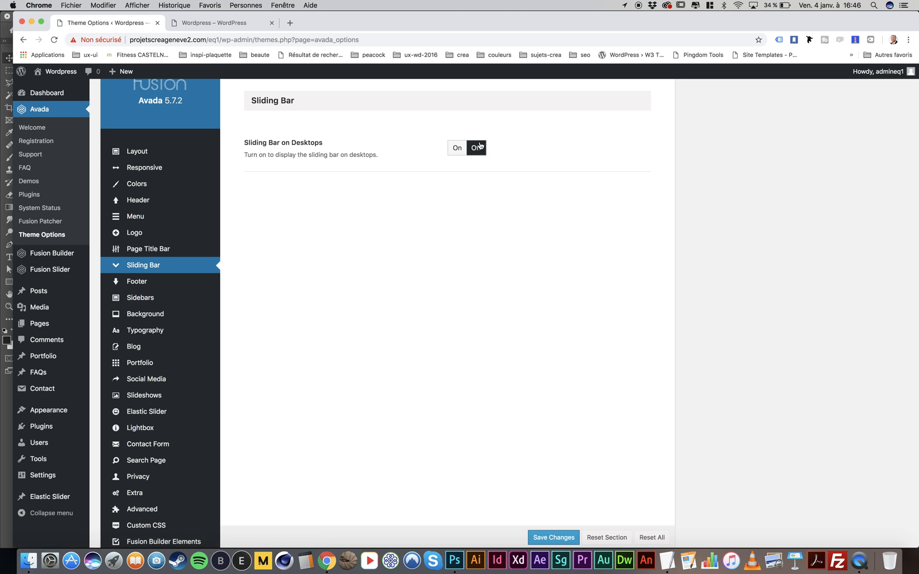
mouse_move(132, 283)
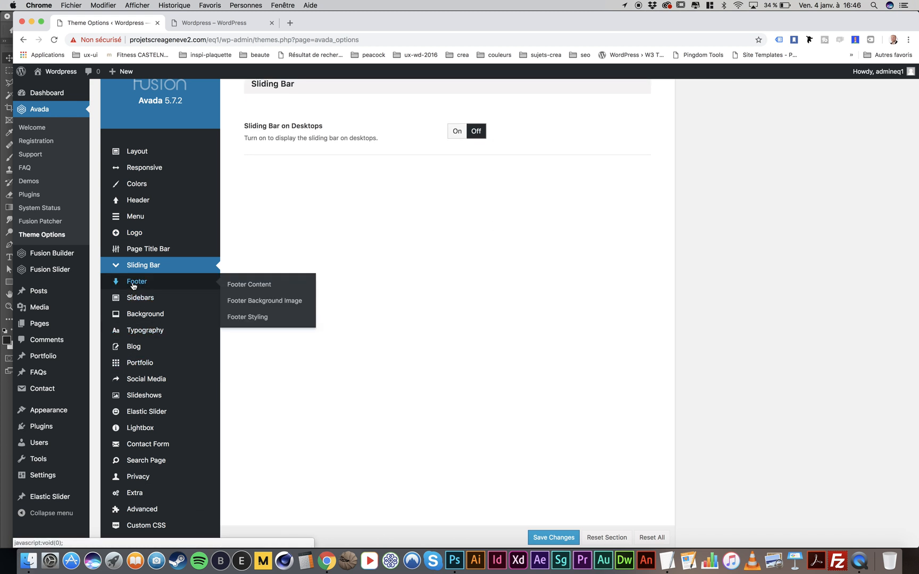
click(133, 285)
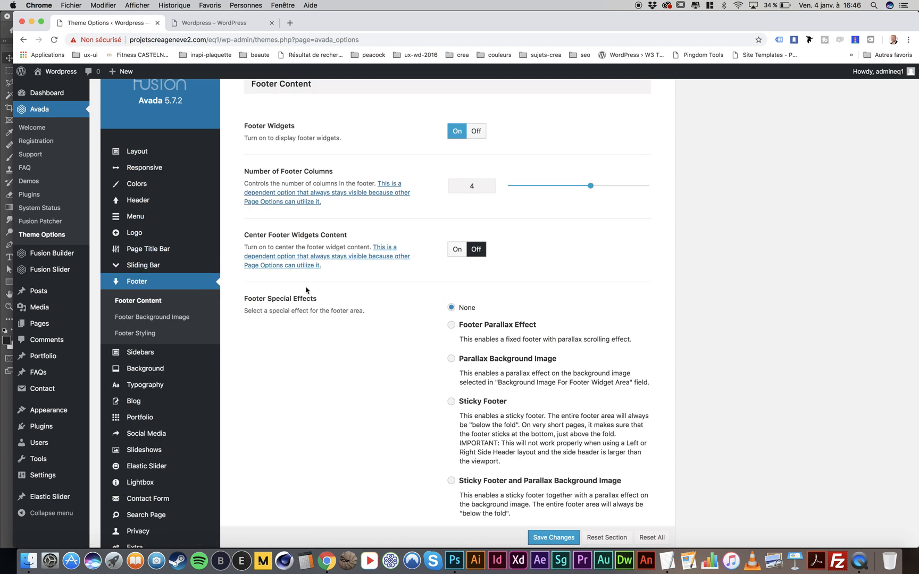
scroll(492, 181, up, 3)
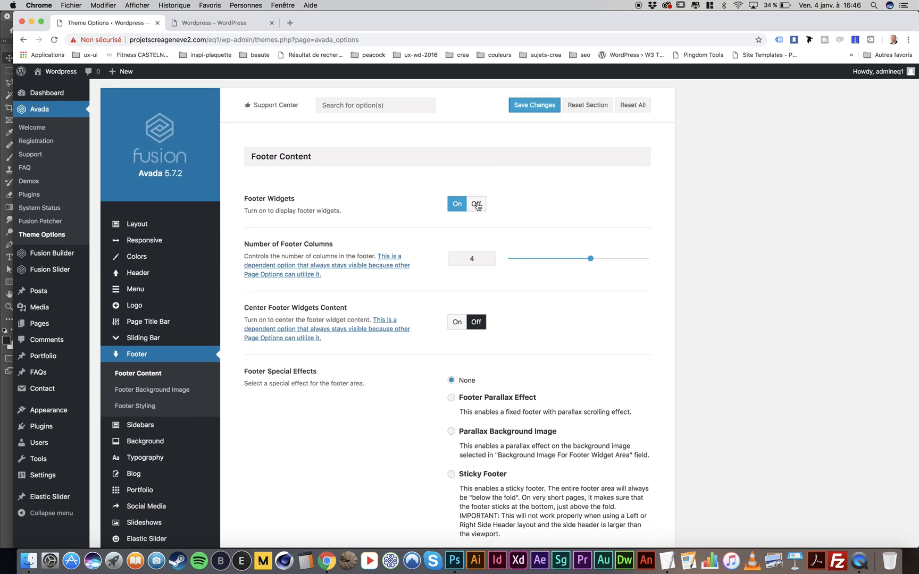
Turn off Footer Widgets and the Copyright Bar in the Footer Content options
click(476, 204)
scroll(478, 206, down, 8)
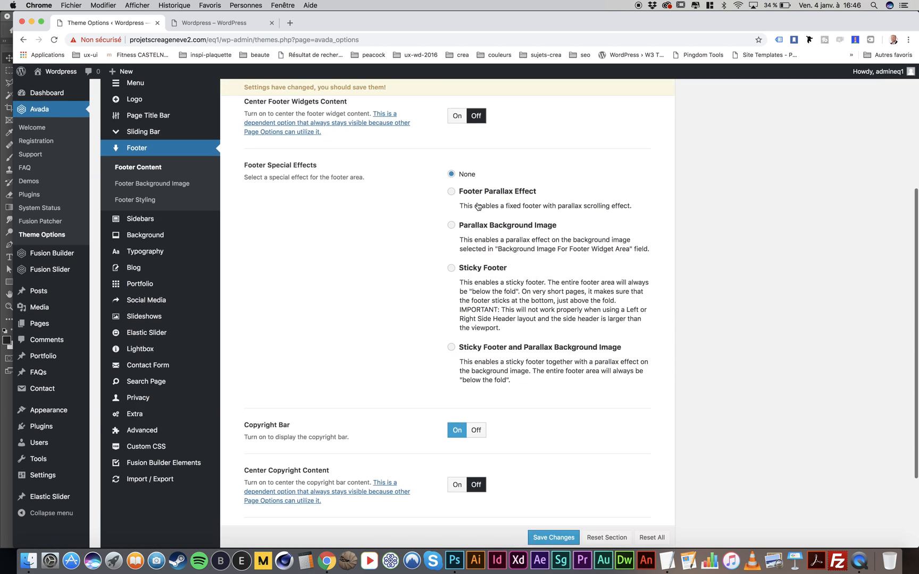
scroll(478, 206, down, 4)
click(476, 323)
scroll(372, 242, up, 6)
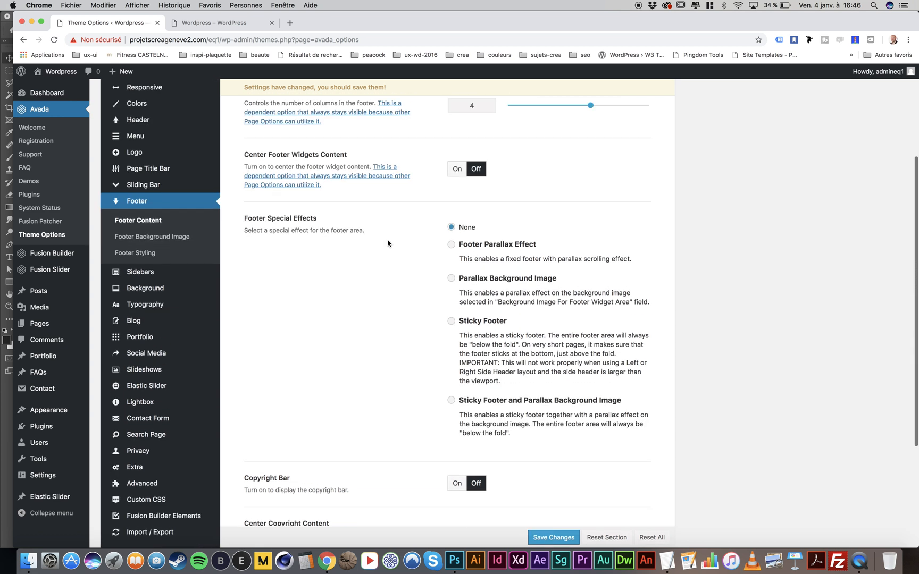
Open the Sidebar Styling options and review the sticky, padding, background color and widget heading settings
scroll(387, 243, up, 2)
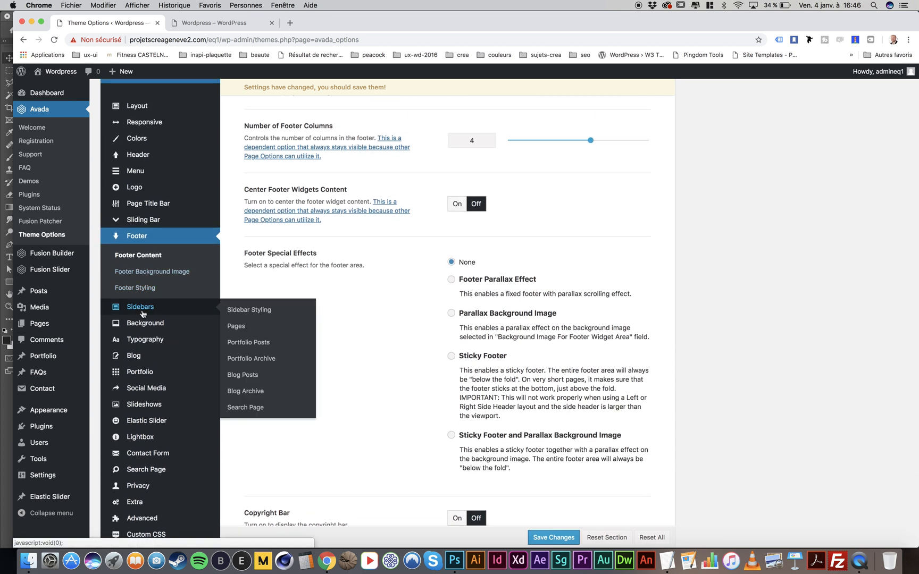
click(141, 311)
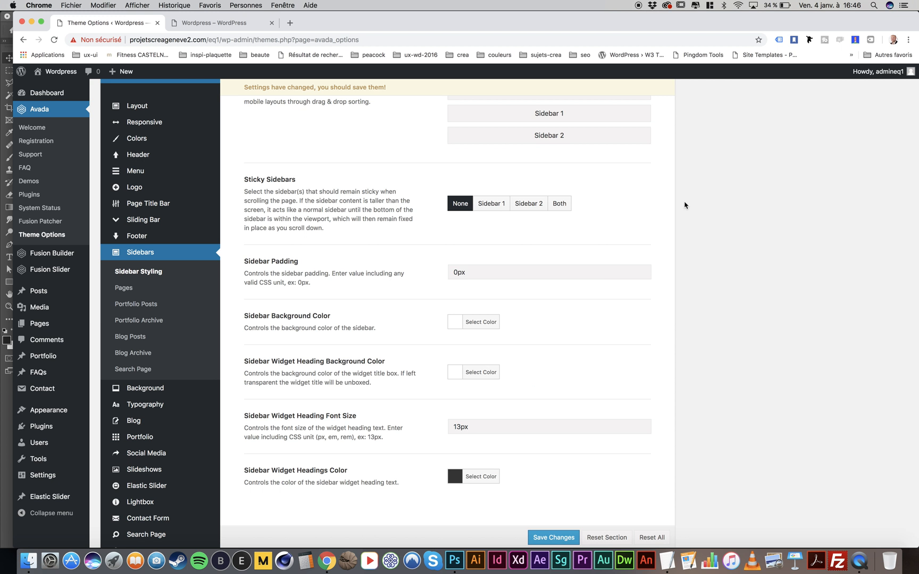
scroll(406, 354, down, 5)
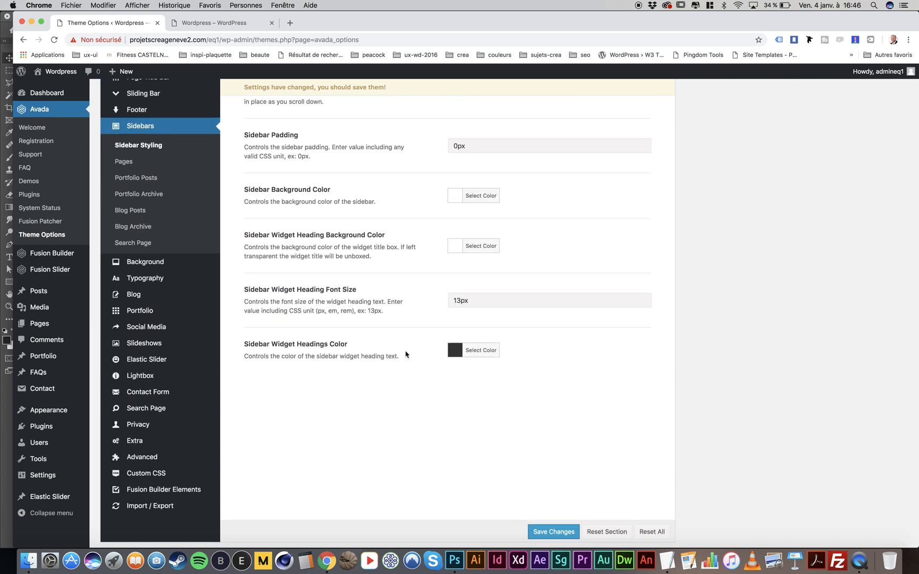
mouse_move(140, 262)
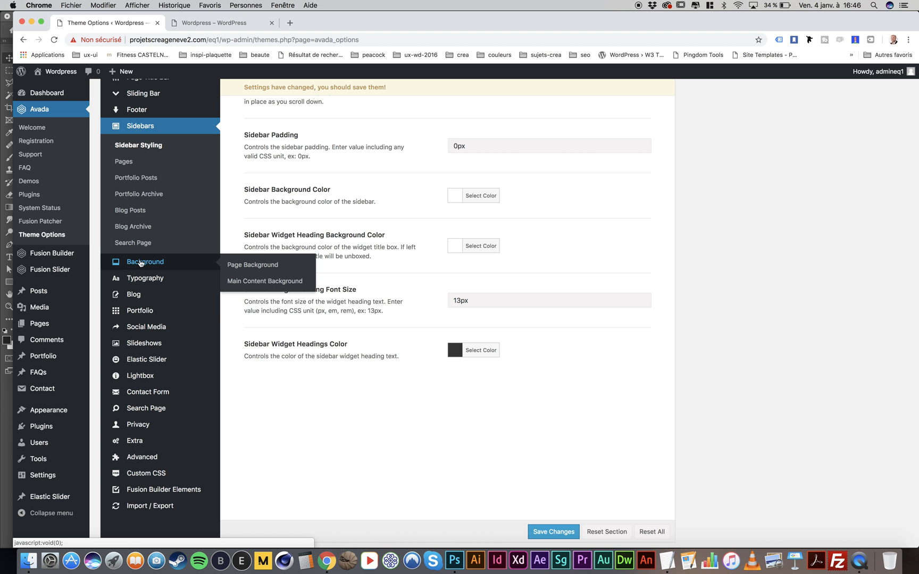
Open the Background options and review the page background image, color and pattern settings
click(141, 263)
scroll(299, 260, up, 5)
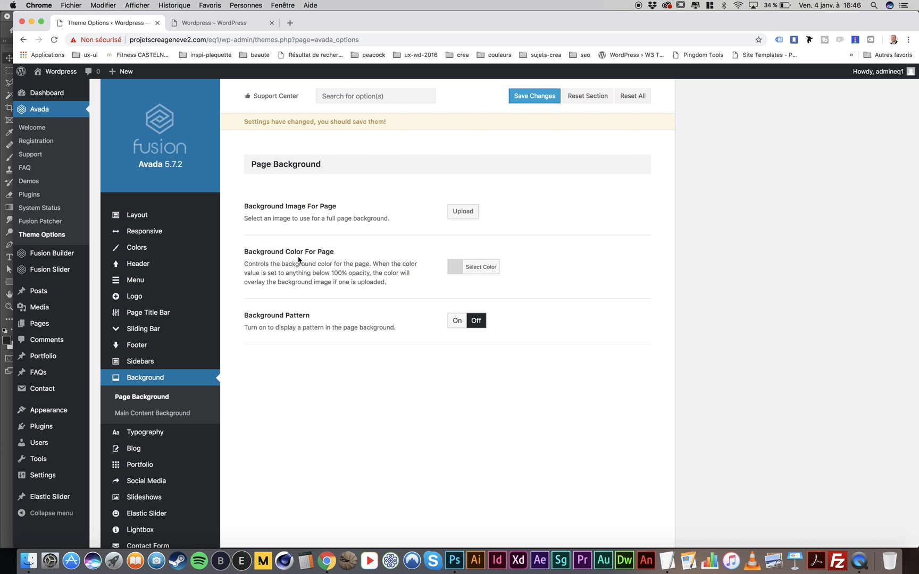
scroll(299, 261, down, 2)
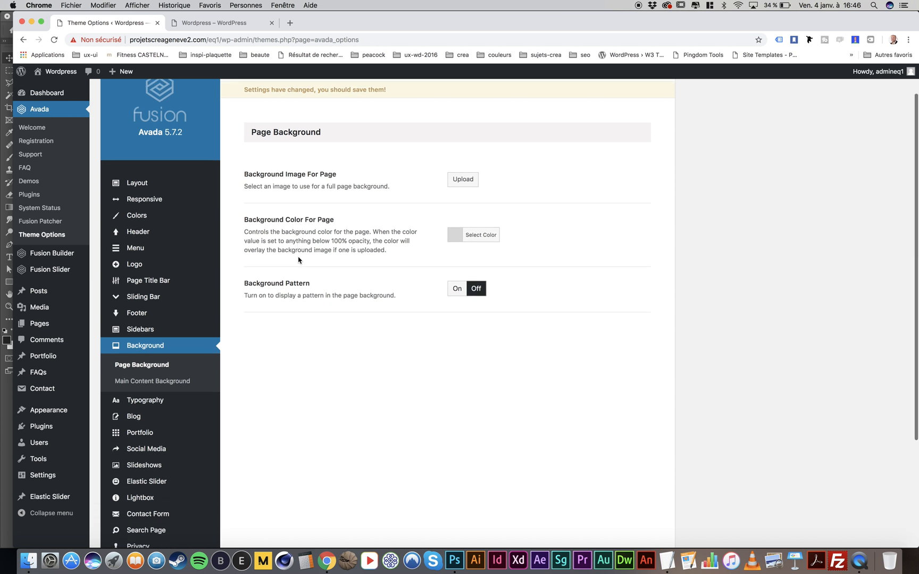
scroll(298, 258, down, 3)
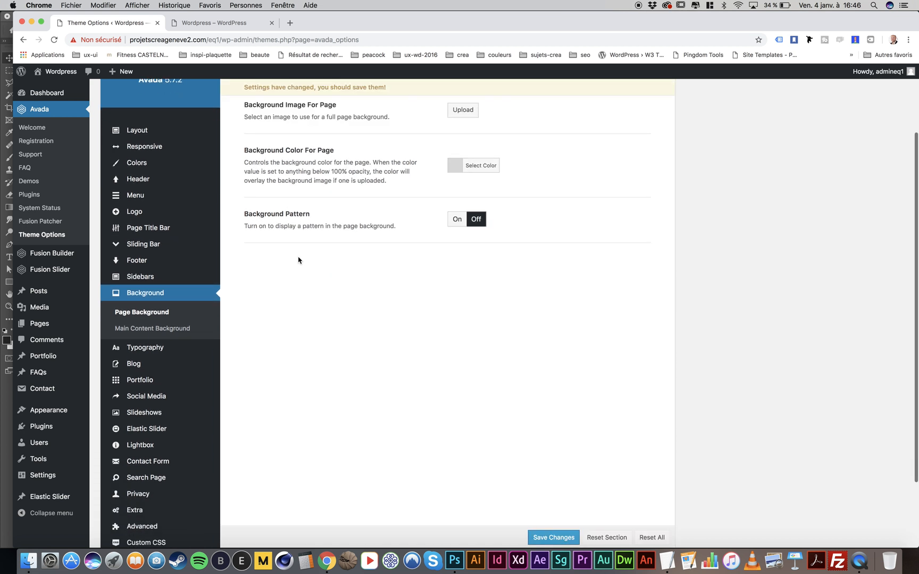
Open the Typography options, then examine the body text and heading fonts on the live home page
click(129, 348)
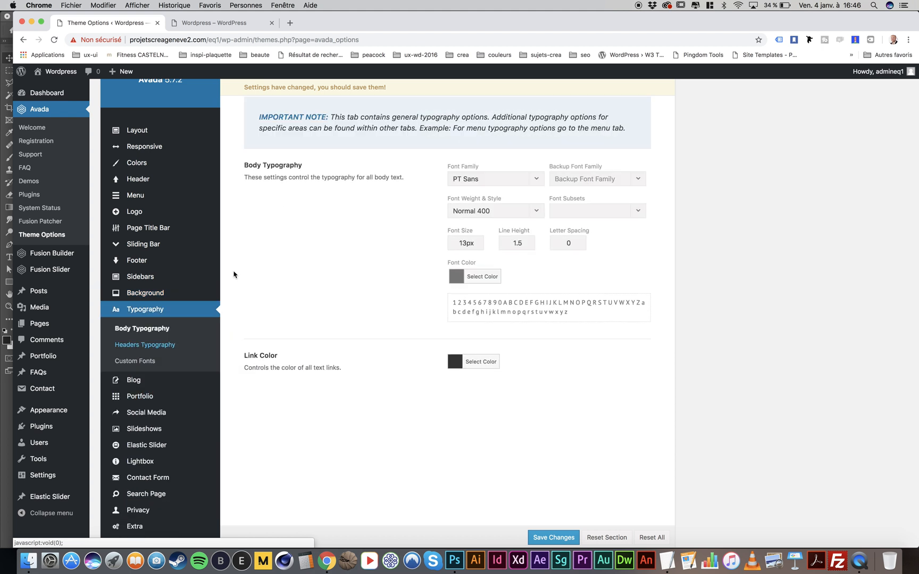
click(213, 23)
scroll(494, 221, down, 2)
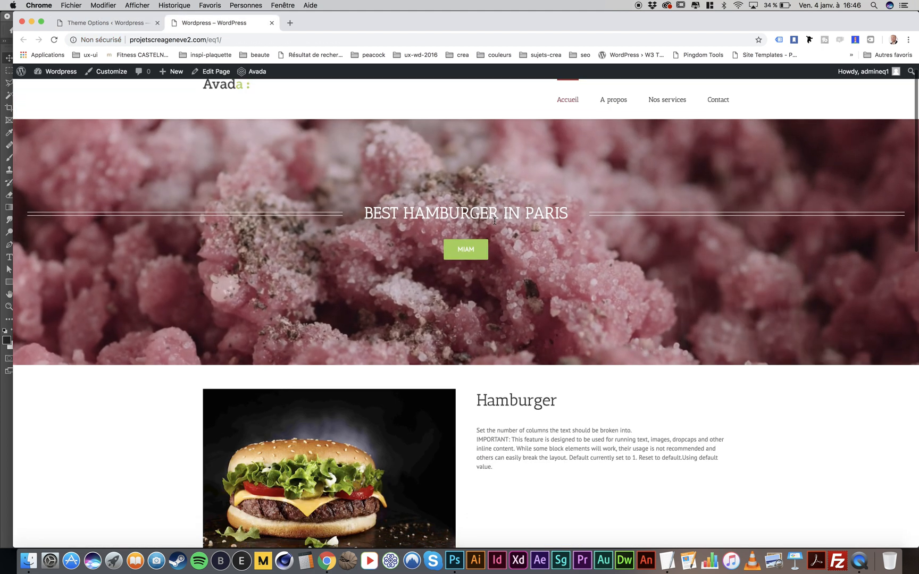
scroll(495, 221, down, 3)
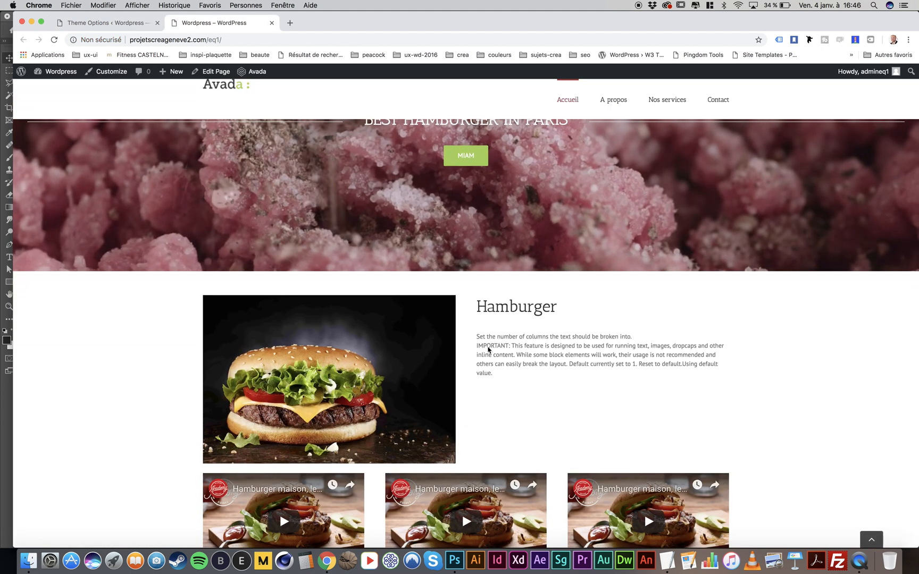
drag(475, 337, 523, 377)
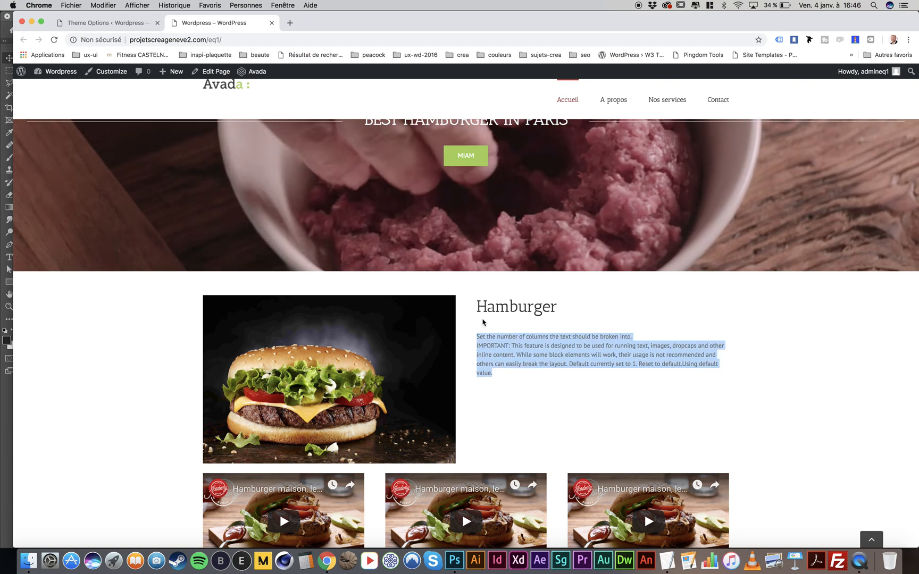
drag(478, 308, 557, 310)
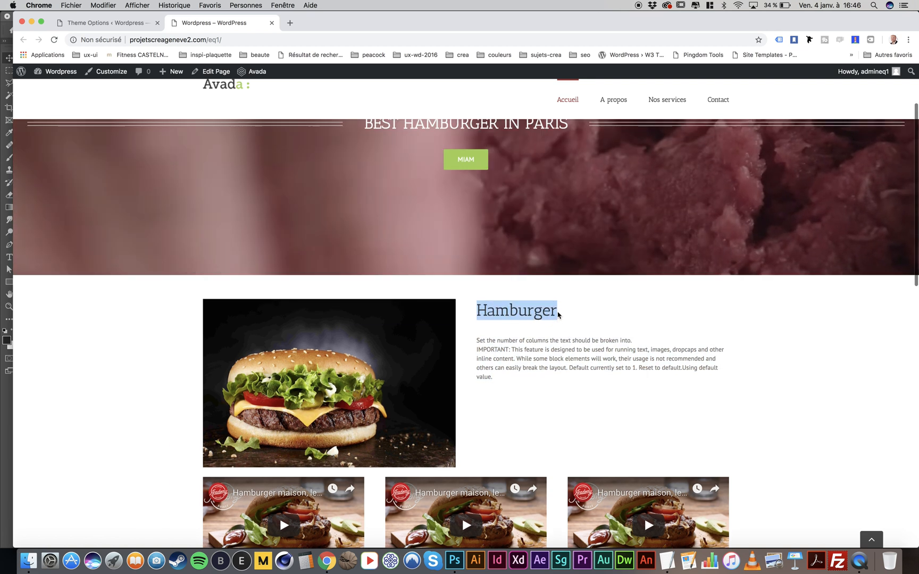
scroll(557, 311, up, 4)
drag(566, 224, 342, 230)
scroll(644, 244, down, 8)
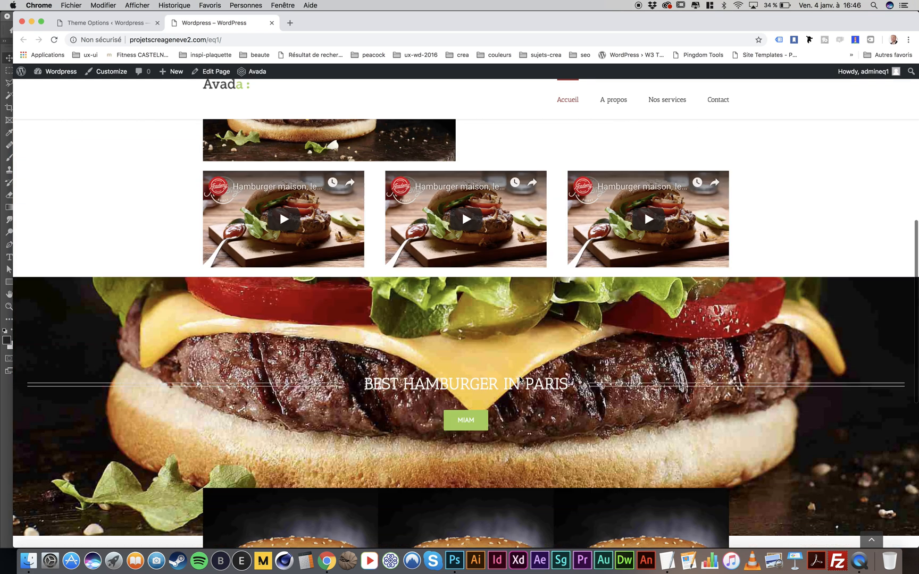
drag(568, 376, 366, 378)
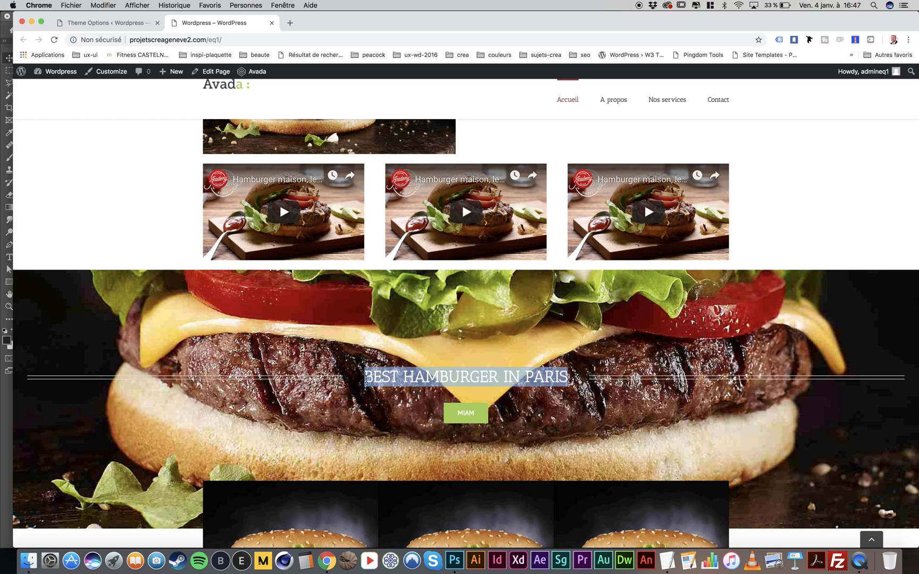
Compare the Body Typography settings with the Hamburger paragraph on the live home page
click(101, 23)
scroll(350, 252, up, 2)
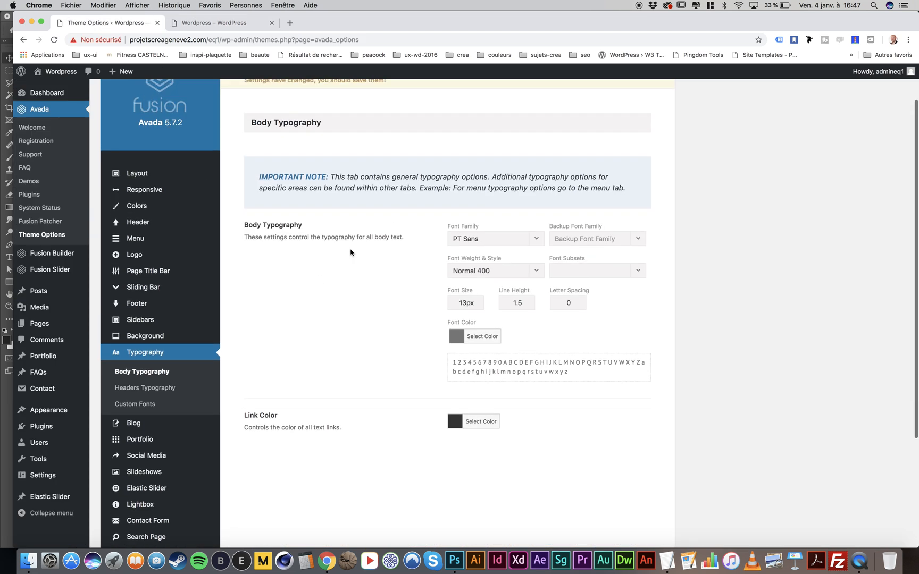
click(223, 24)
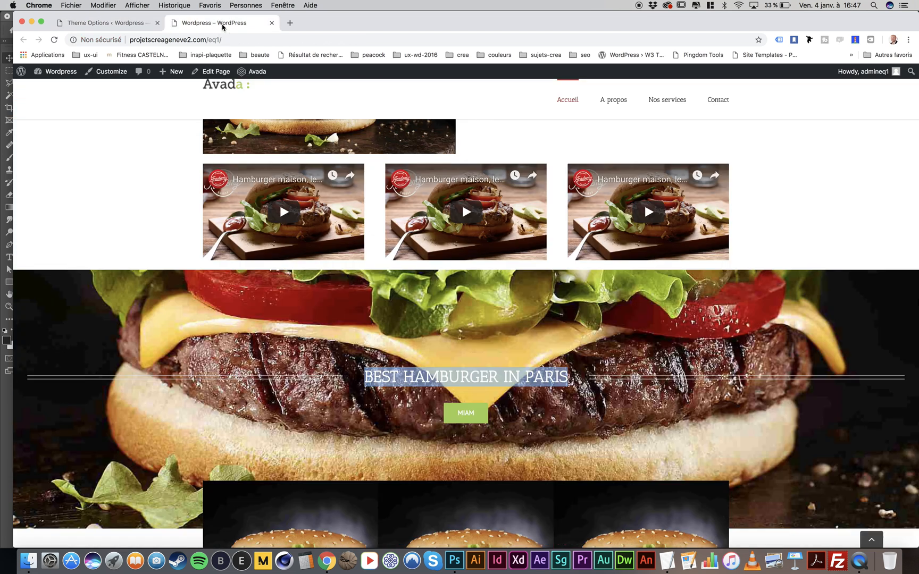
scroll(494, 311, down, 5)
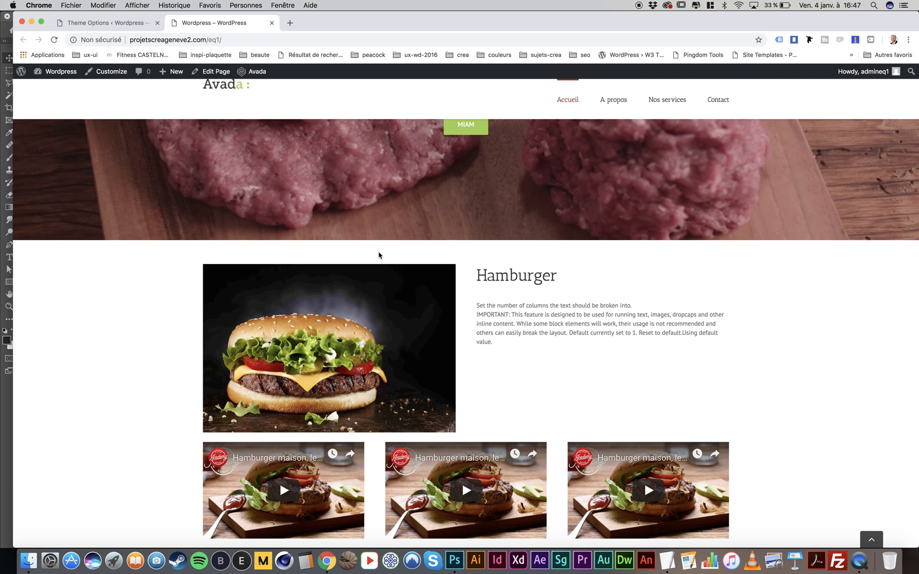
click(116, 26)
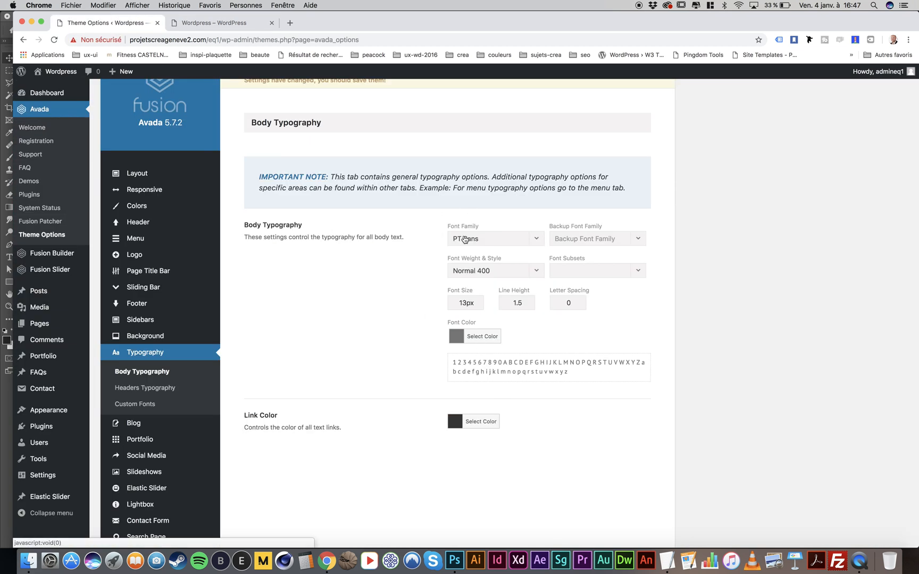
click(223, 23)
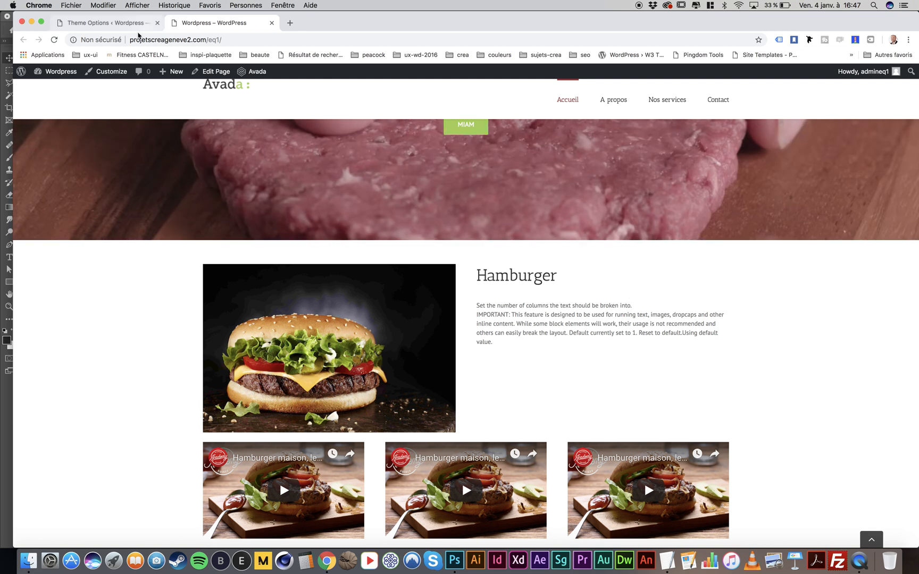
click(130, 23)
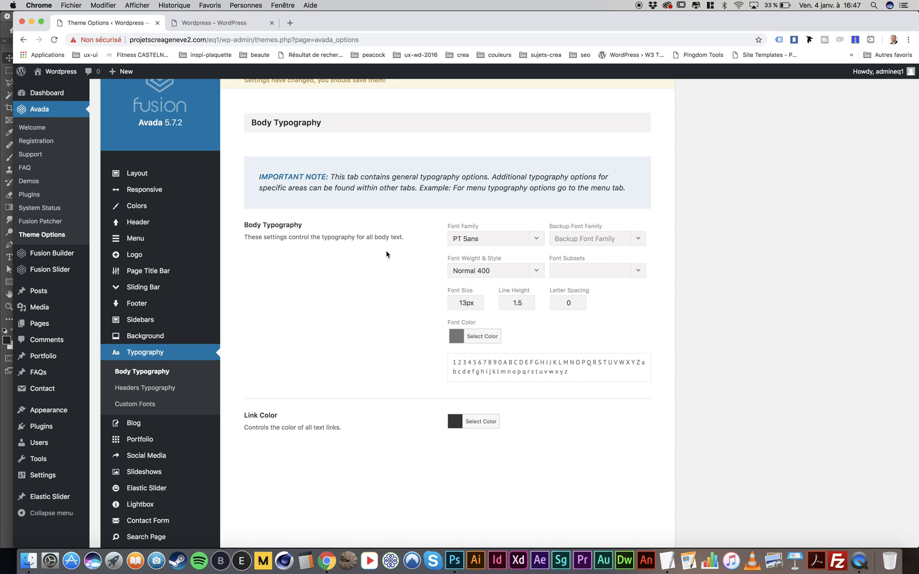
Set the Body Typography font family to Open Sans
click(474, 238)
scroll(477, 311, down, 3)
scroll(477, 312, up, 10)
scroll(477, 311, down, 5)
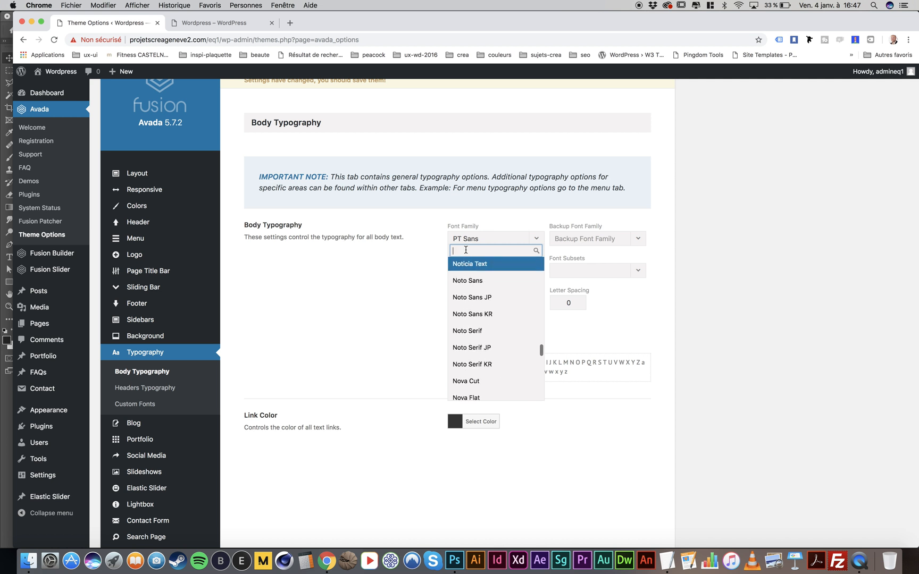
text(open sans)
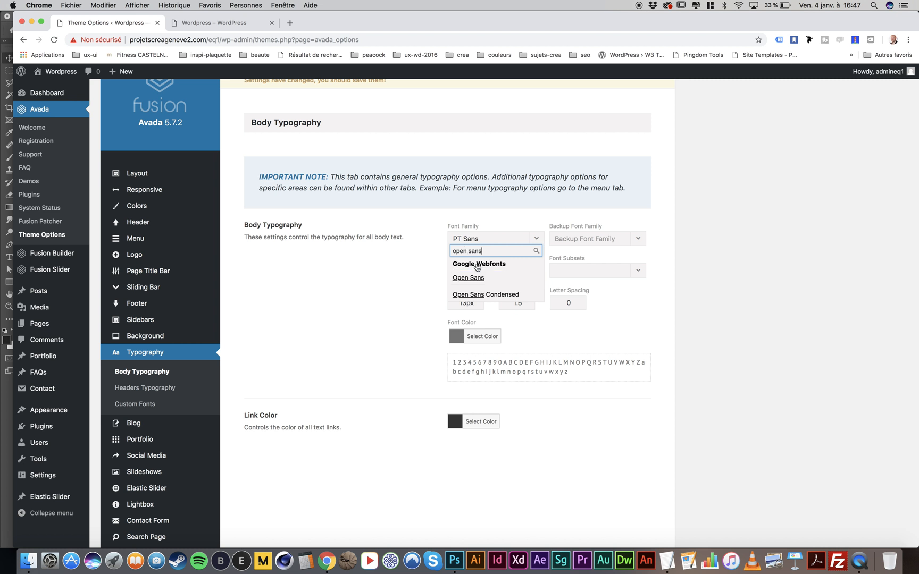
click(488, 278)
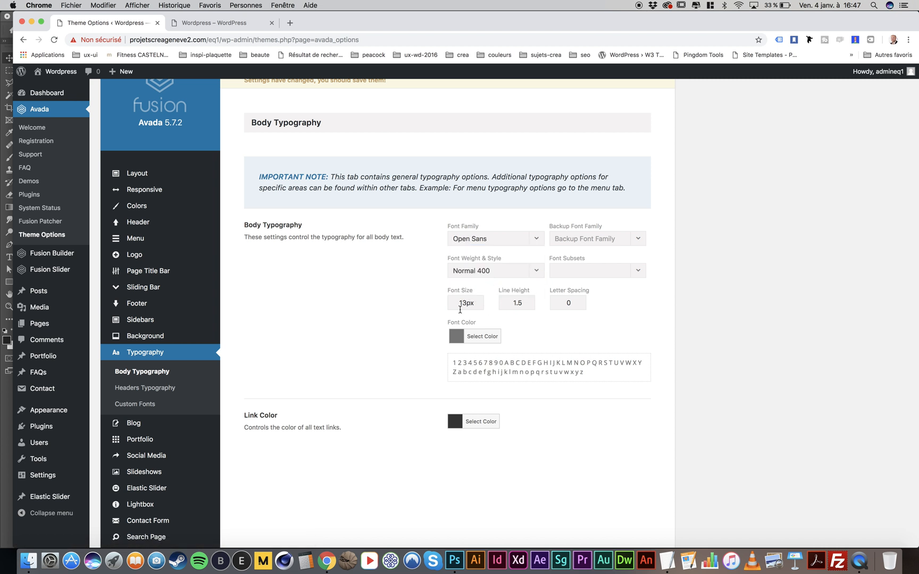
Set the body text's font size to 16px and its font color to black
drag(463, 303, 446, 304)
text(1)
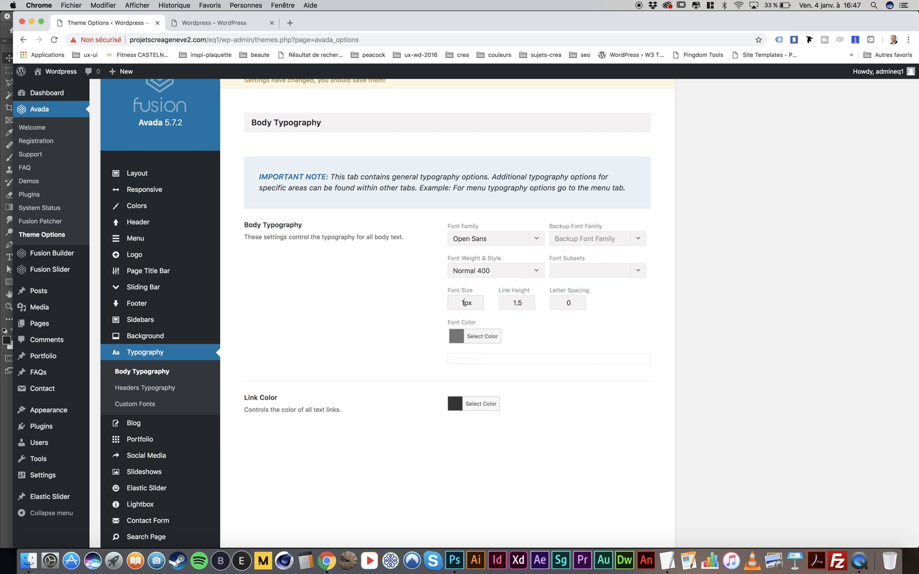
text(6)
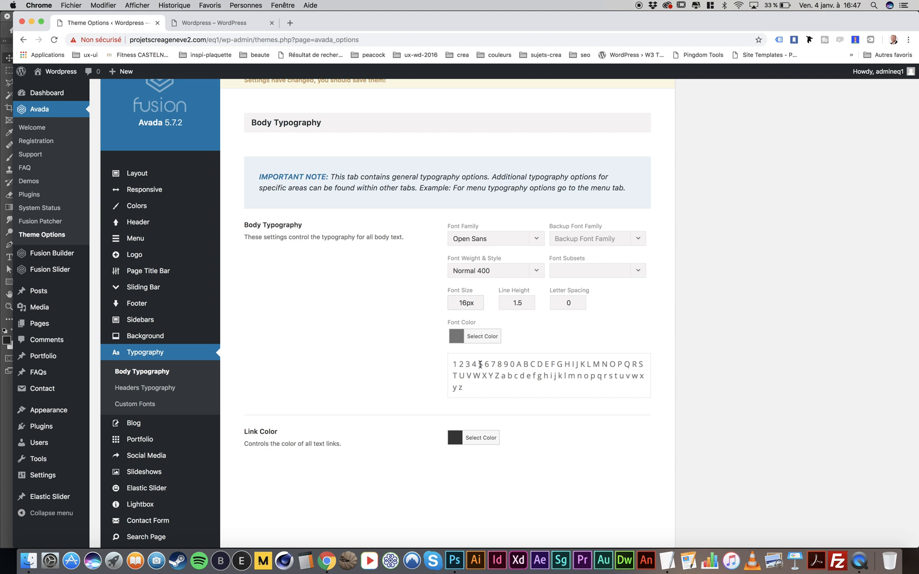
click(475, 337)
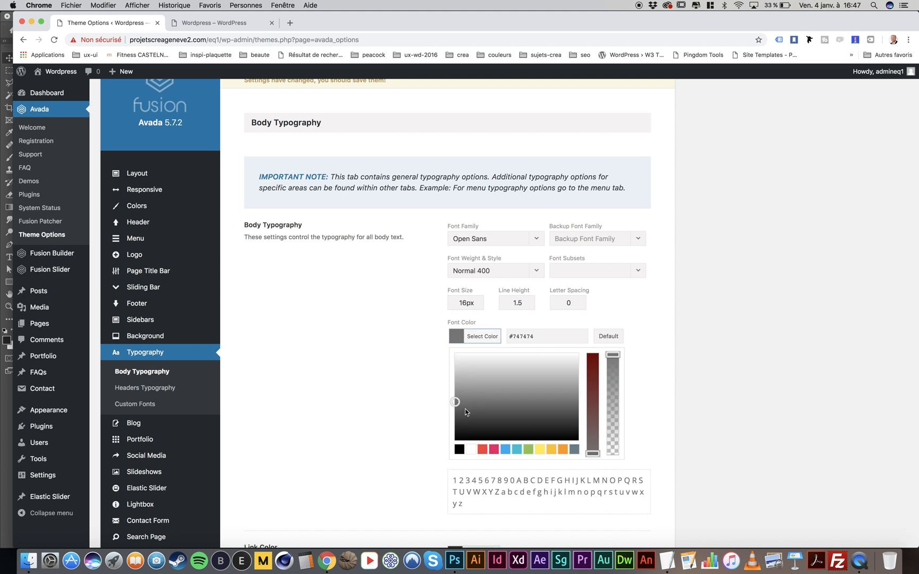
click(459, 450)
click(388, 387)
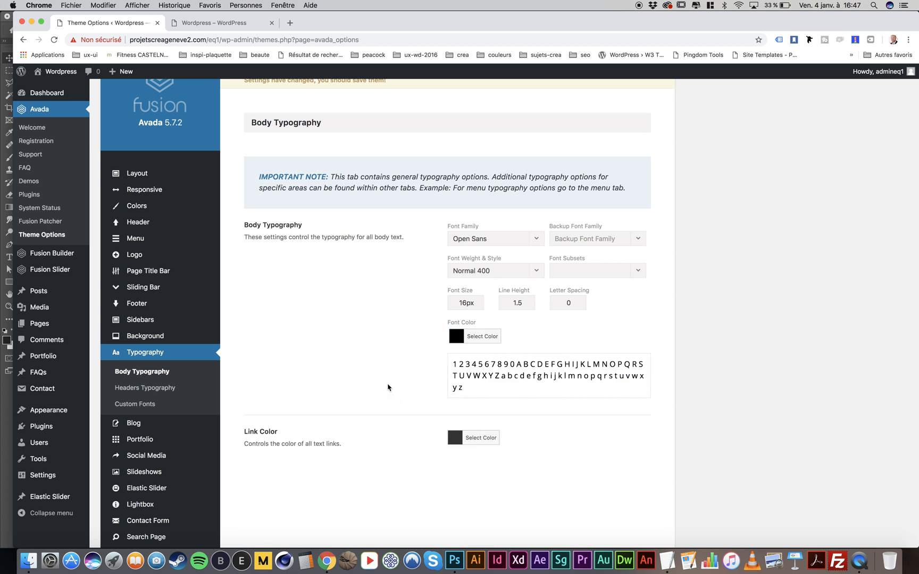
Open the Headers Typography options, review the heading settings and compare them with the live home page
scroll(388, 388, down, 3)
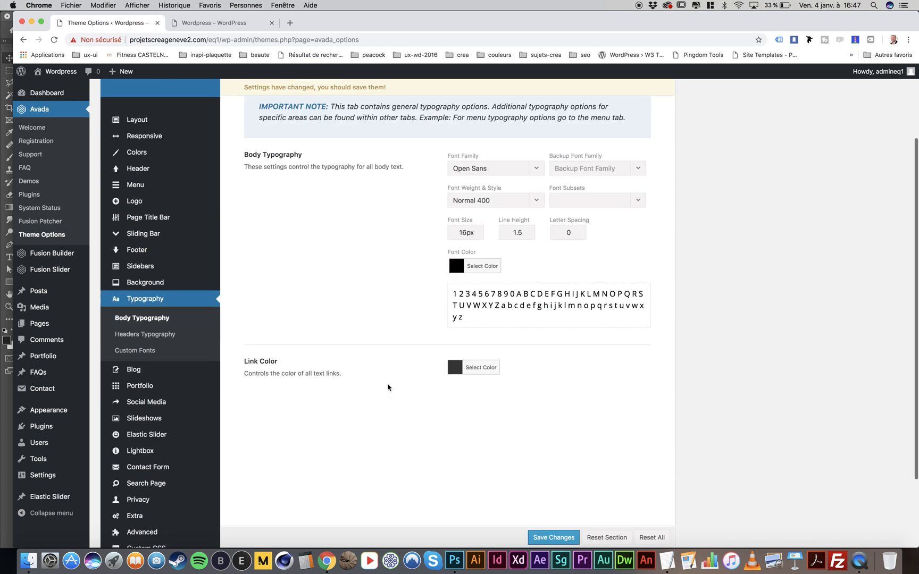
click(144, 334)
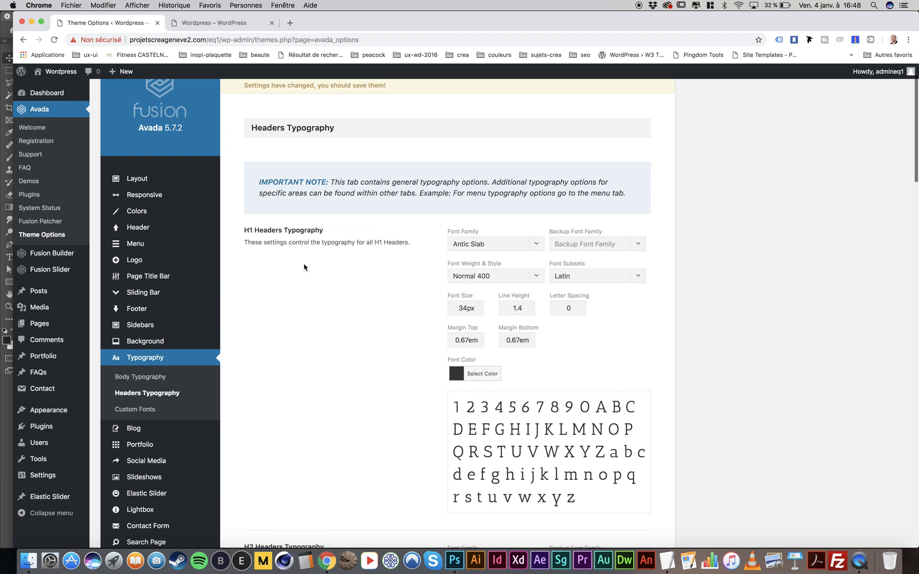
scroll(314, 232, down, 5)
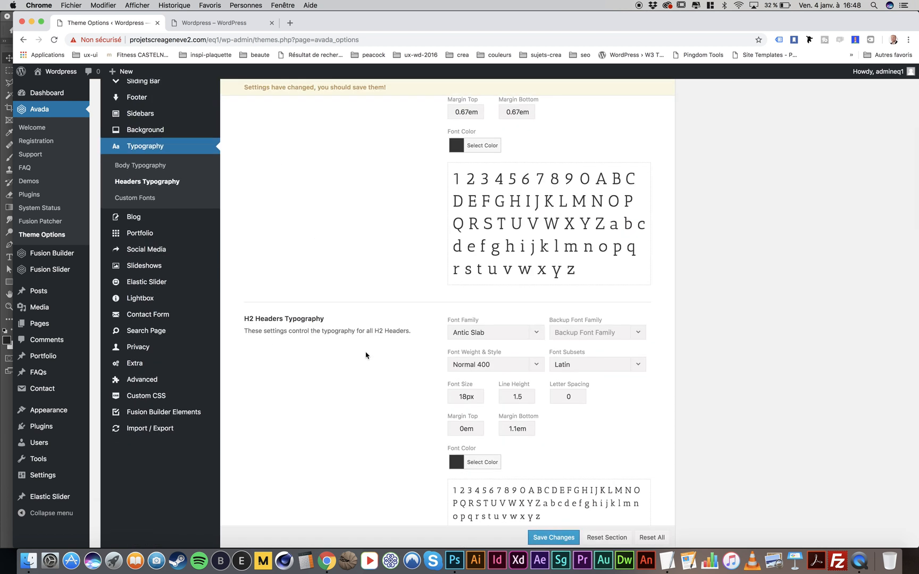
scroll(366, 355, down, 5)
scroll(367, 304, up, 10)
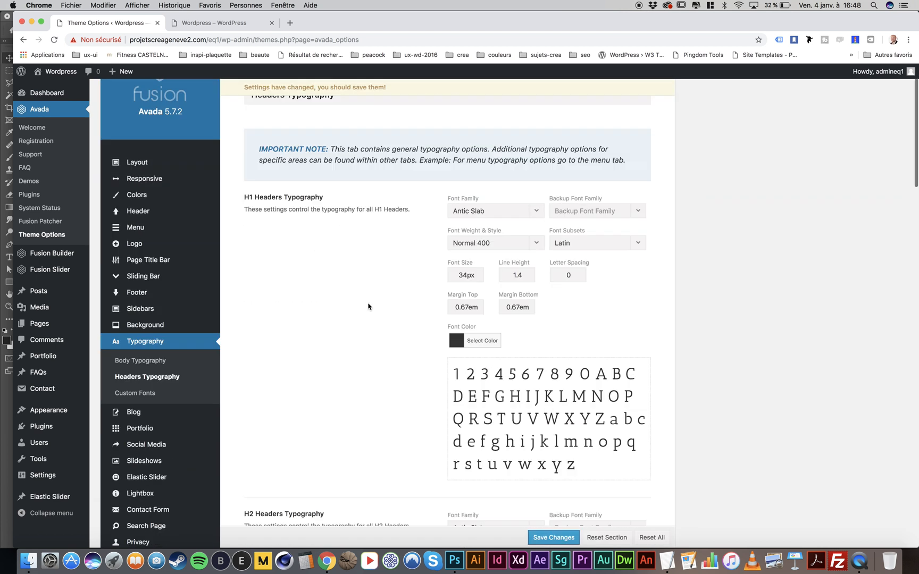
click(210, 22)
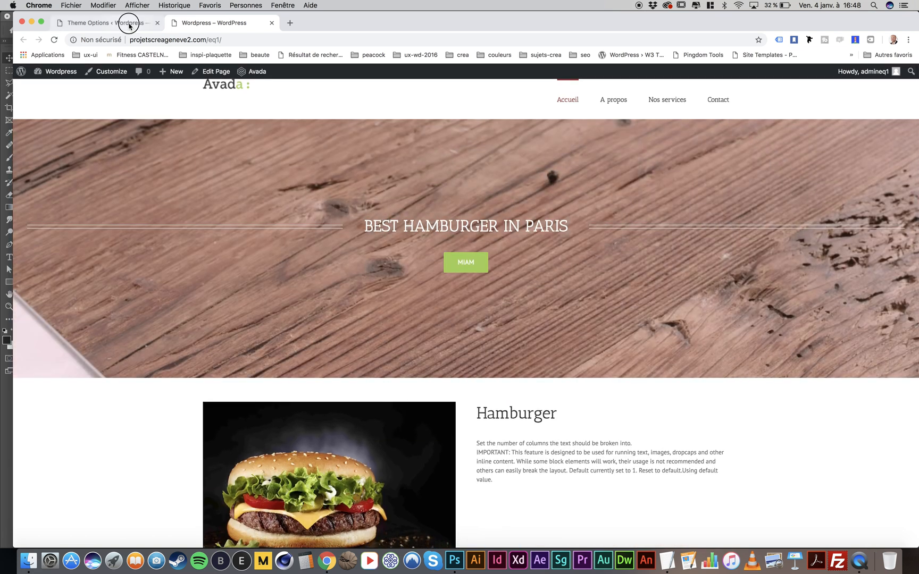
click(129, 24)
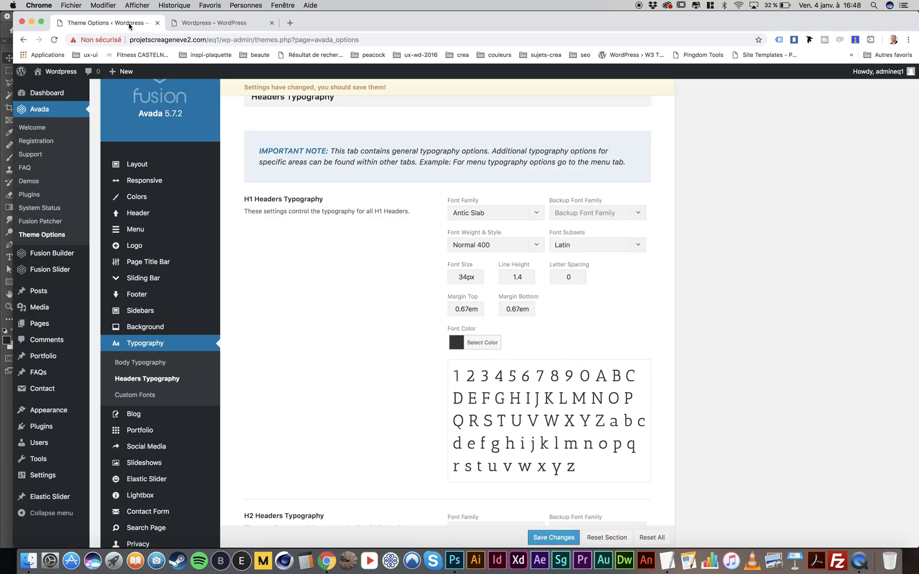
Set the H1 headers' font family to Open Sans Condensed and the weight to Bold 700
click(485, 215)
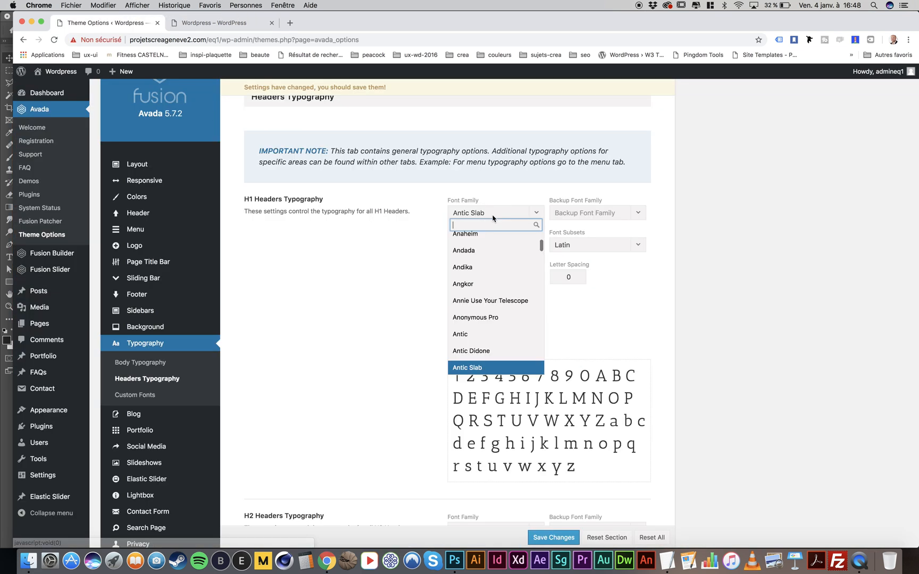
text(ope)
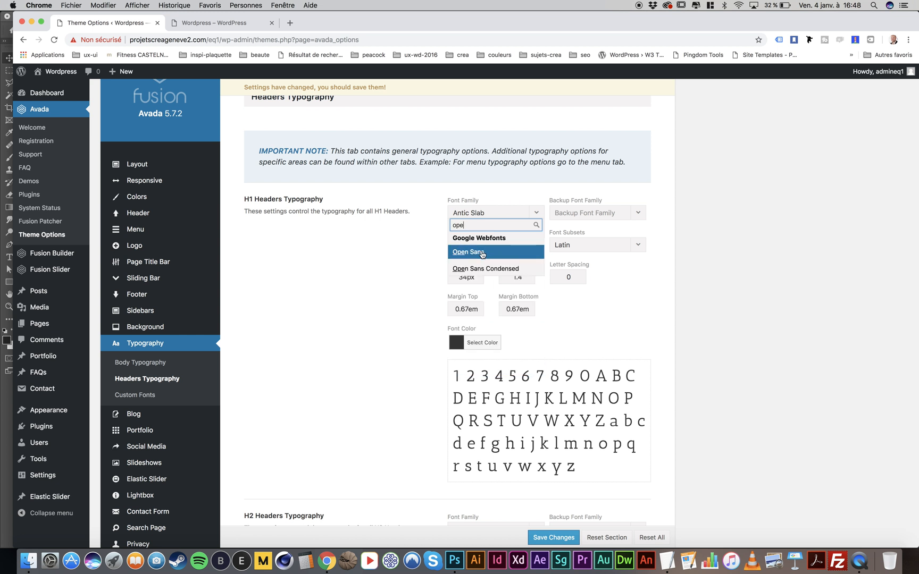
click(483, 268)
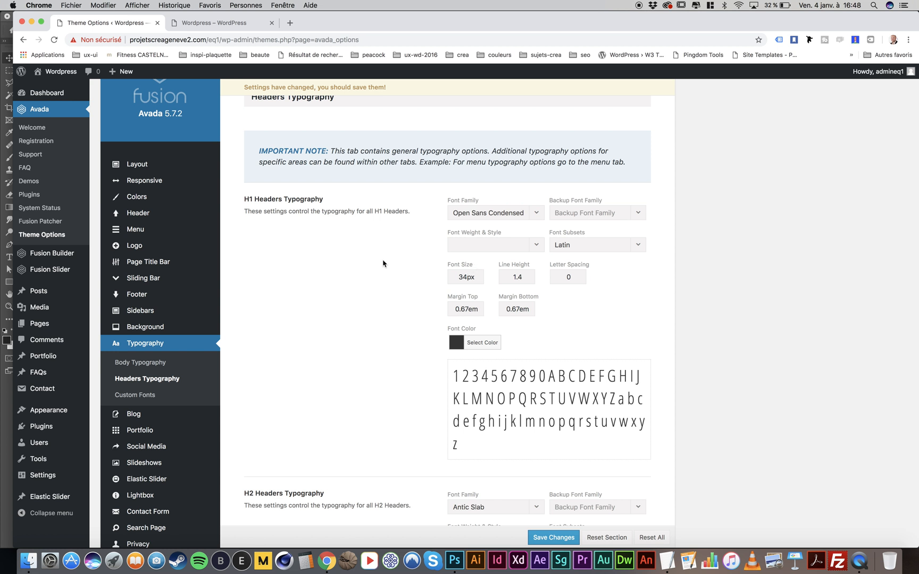
click(541, 247)
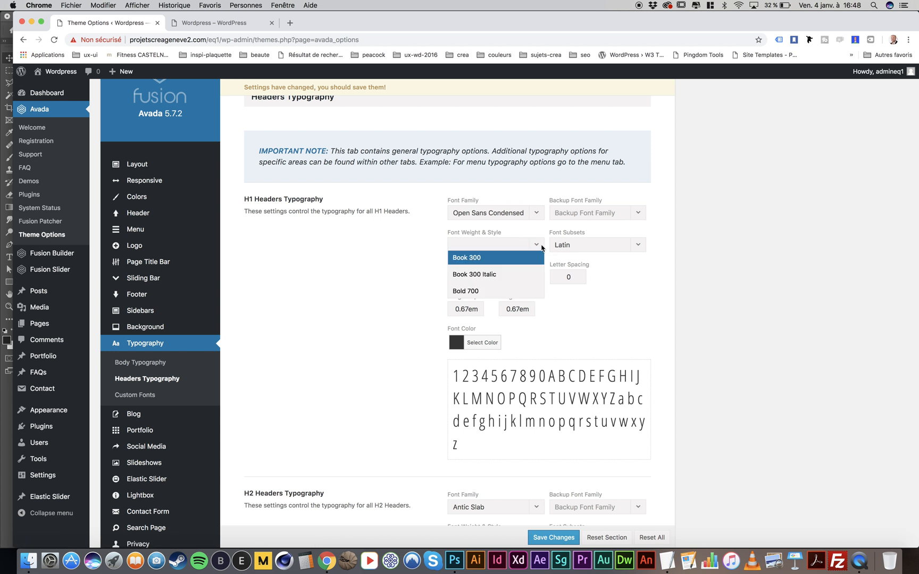
click(479, 290)
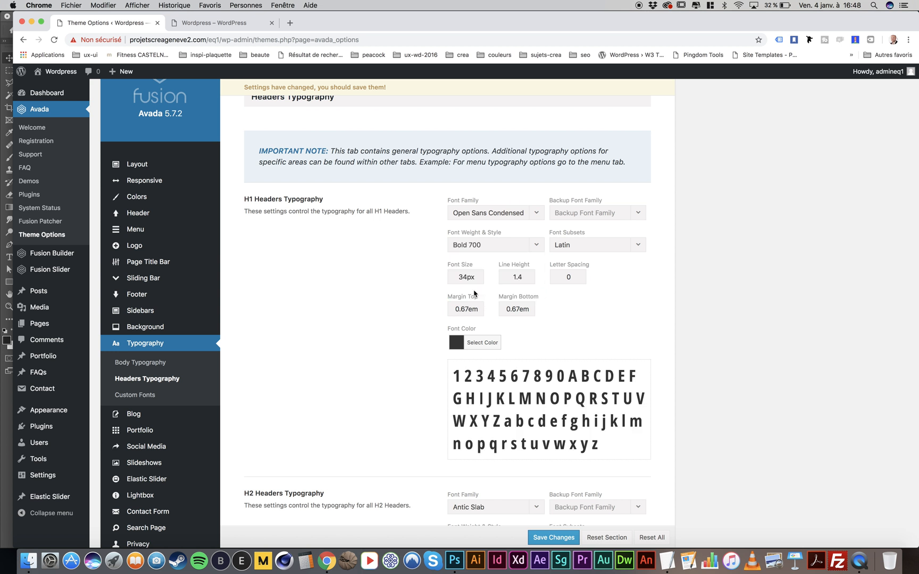
Set the H1 headers' letter spacing to 20px
double_click(518, 278)
double_click(573, 277)
click(529, 280)
text(20px)
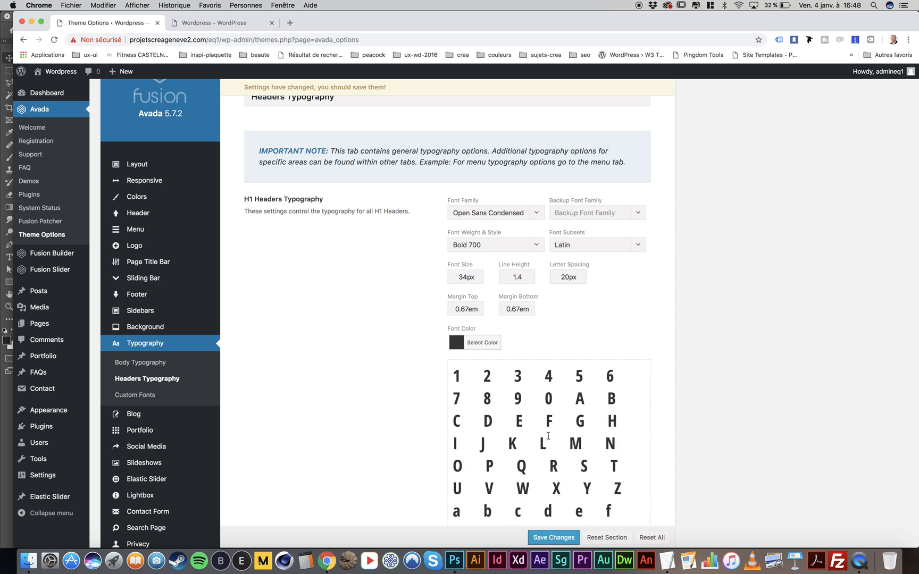
Save the theme options and reload the live home page to check the H1 heading and body typography
click(559, 538)
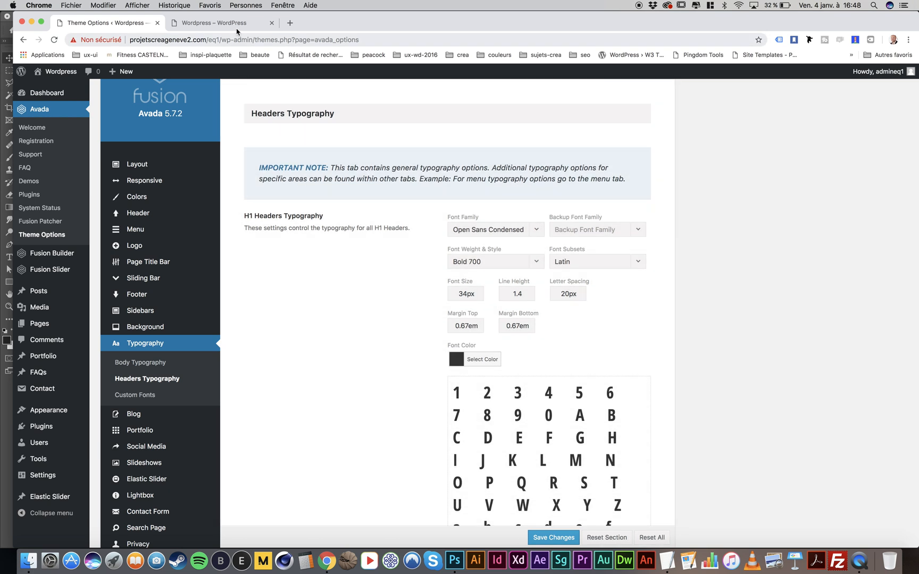
click(234, 24)
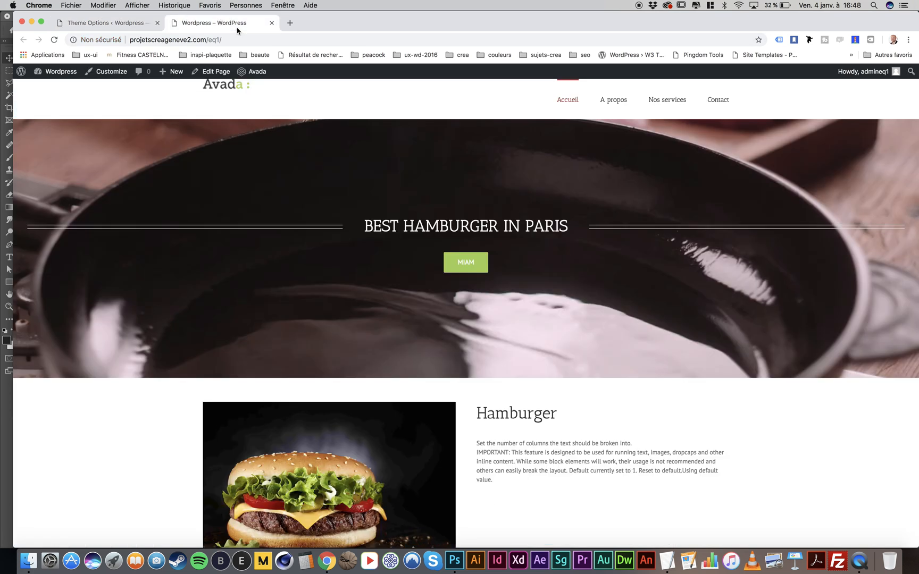
click(53, 40)
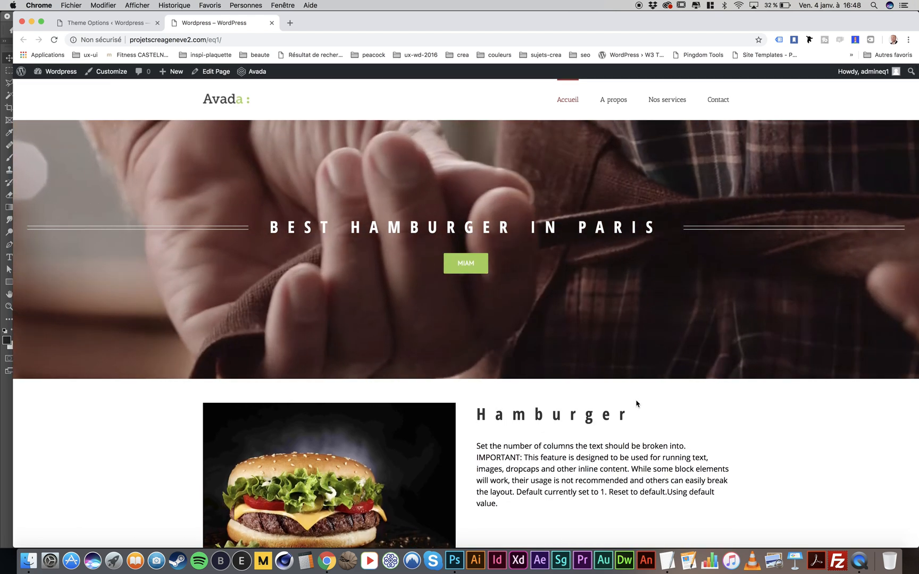
scroll(638, 404, down, 3)
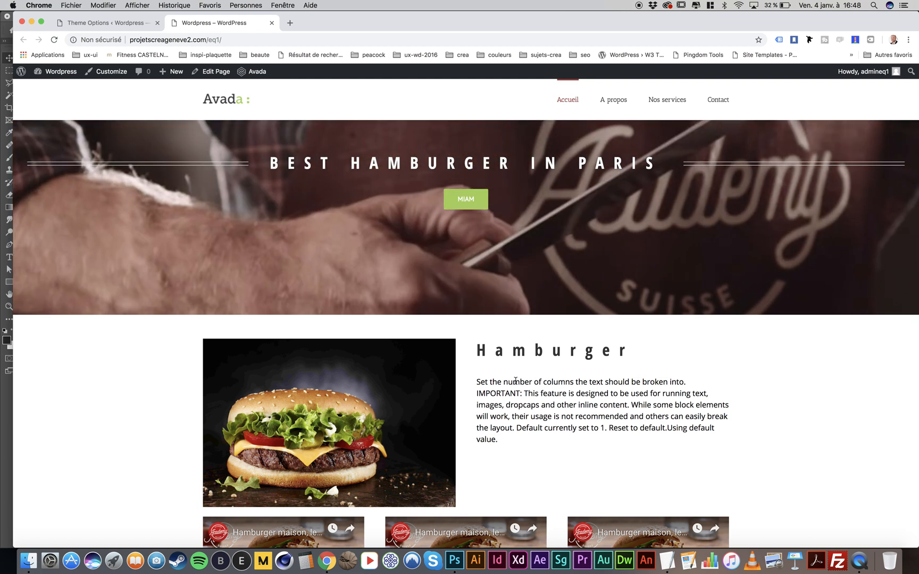
scroll(515, 381, up, 3)
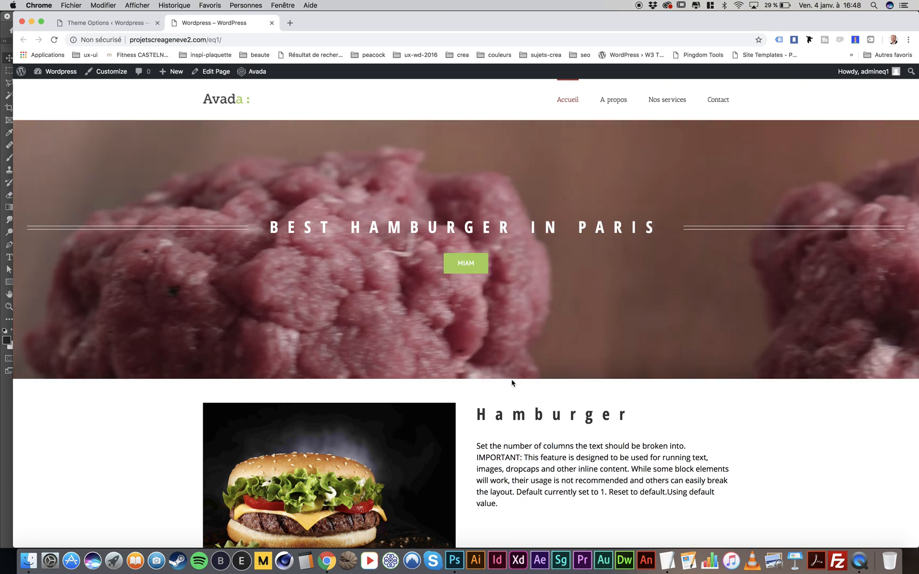
Return to the theme options, look through the H2 to H6 header typography settings, and examine the Custom Fonts upload options
click(83, 25)
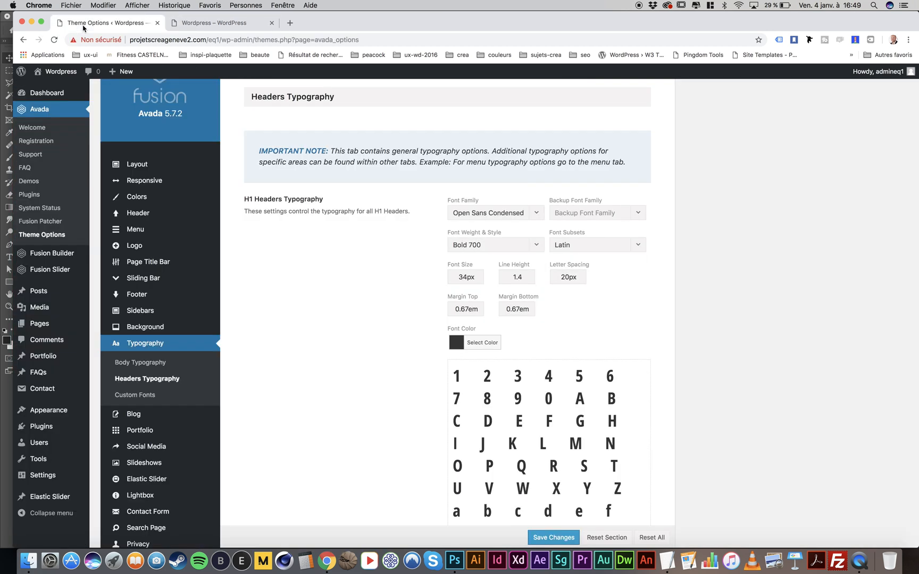
scroll(391, 276, down, 10)
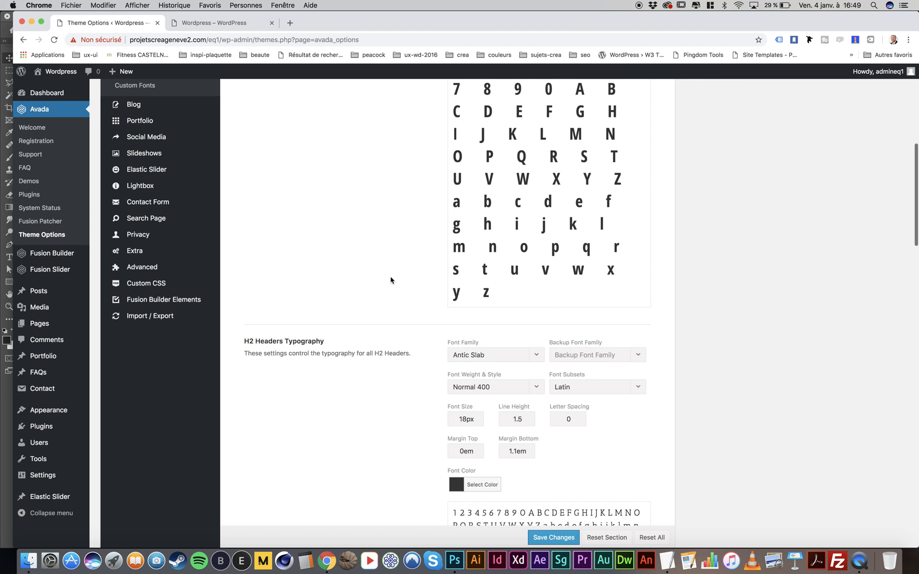
scroll(391, 281, up, 10)
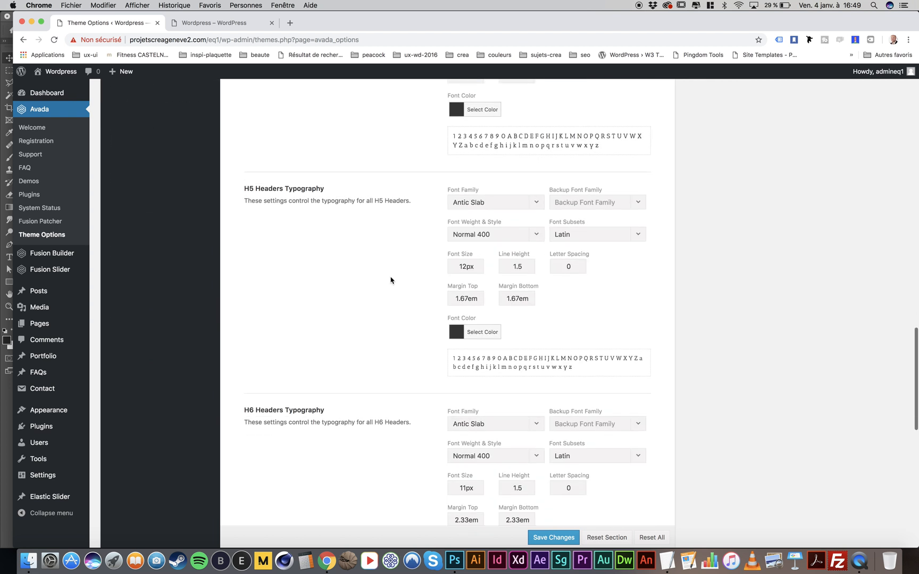
scroll(391, 280, up, 2)
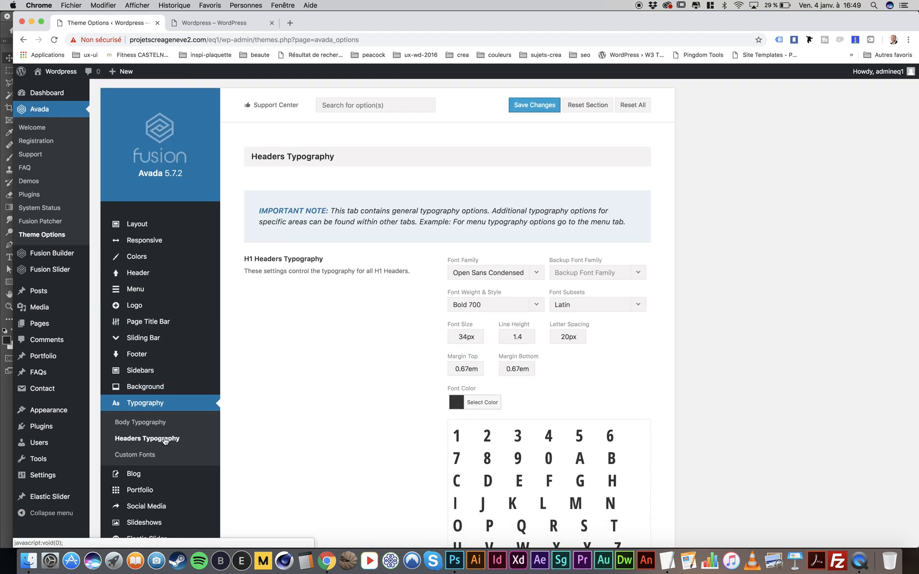
click(141, 454)
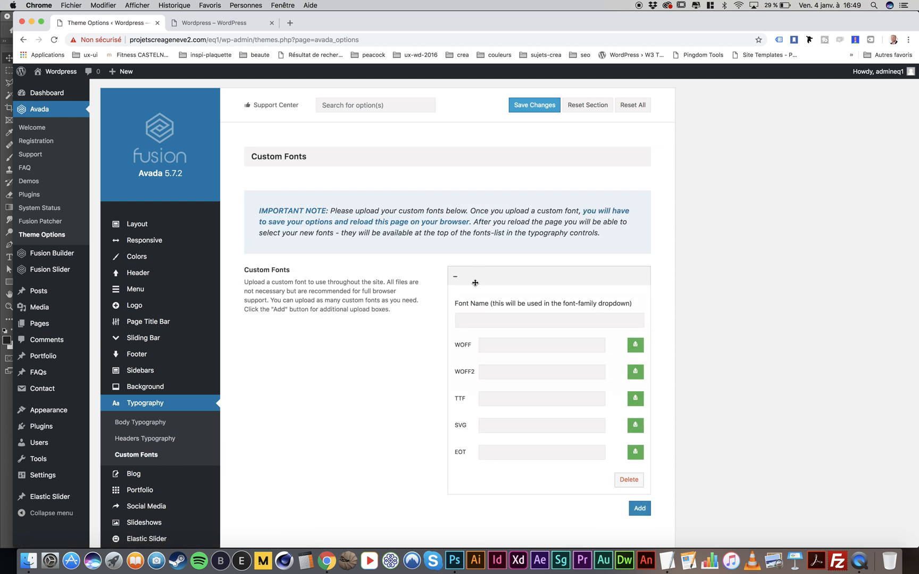
click(489, 319)
scroll(287, 373, down, 5)
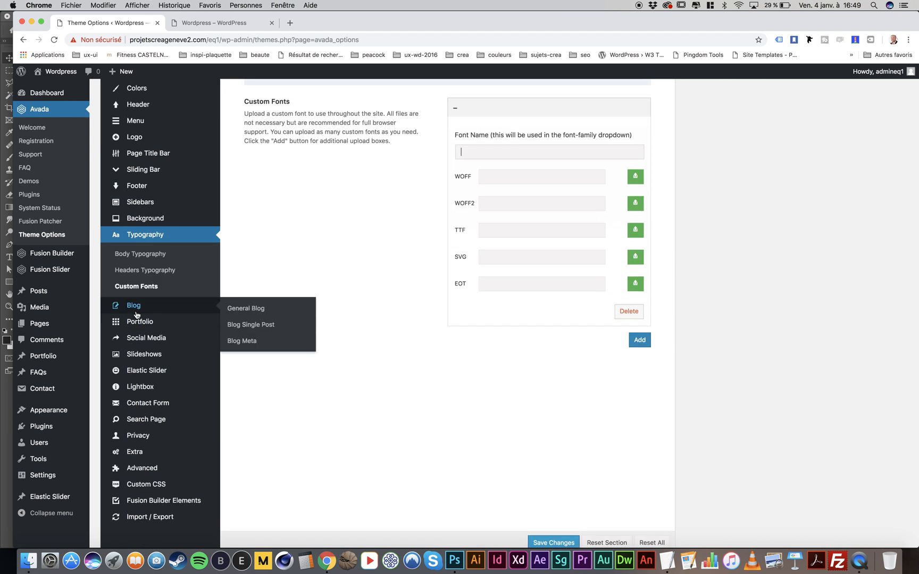
Look through the General Blog options and open the General Portfolio options
click(133, 304)
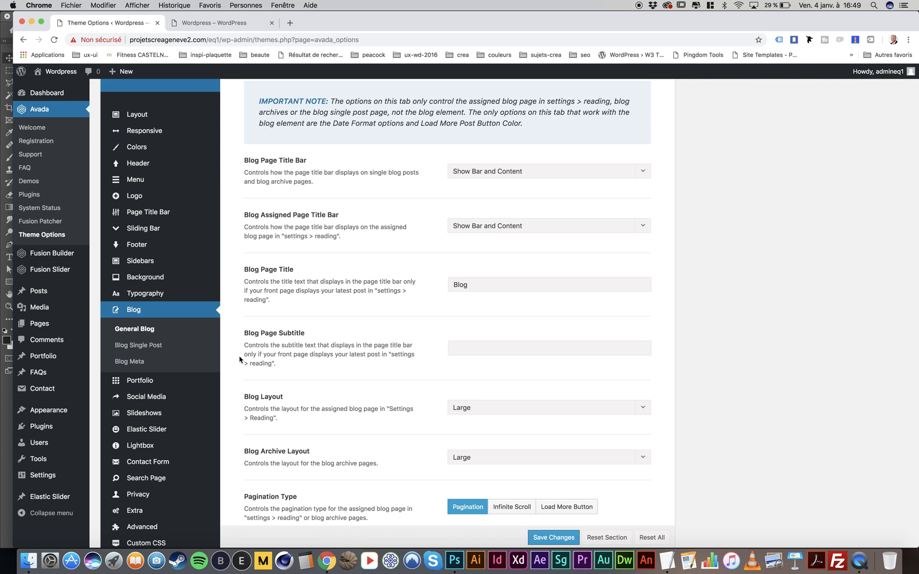
scroll(239, 359, down, 4)
click(159, 332)
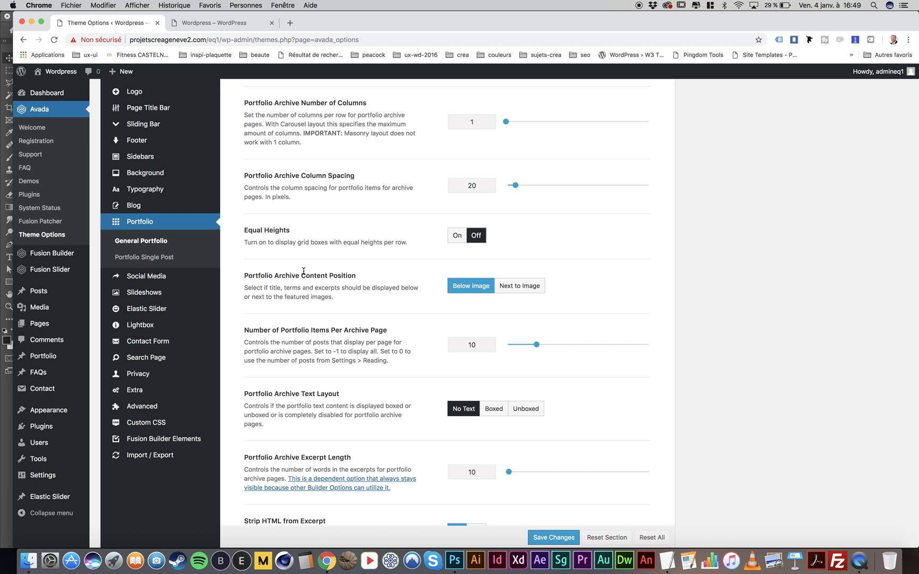
Open the Social Media Icons options and examine the social media links settings
click(146, 276)
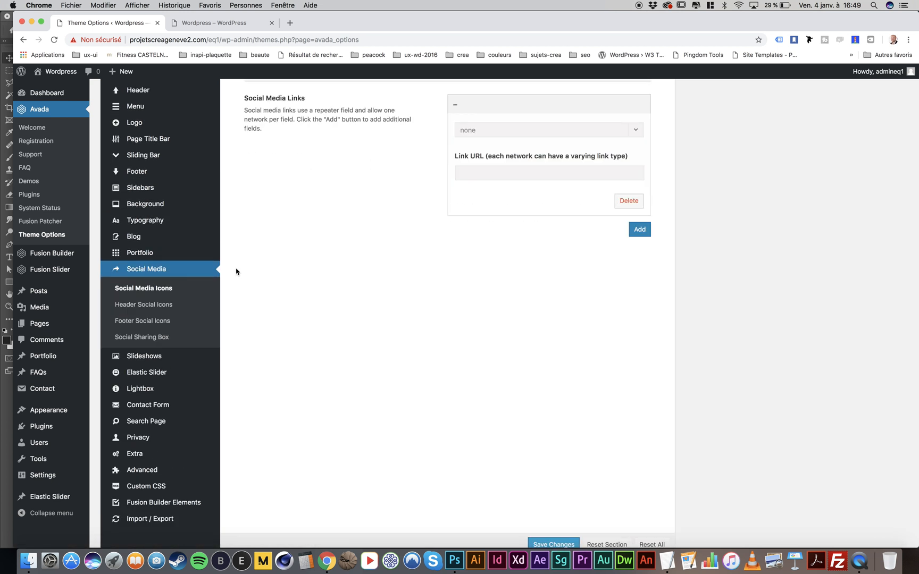
scroll(312, 297, up, 3)
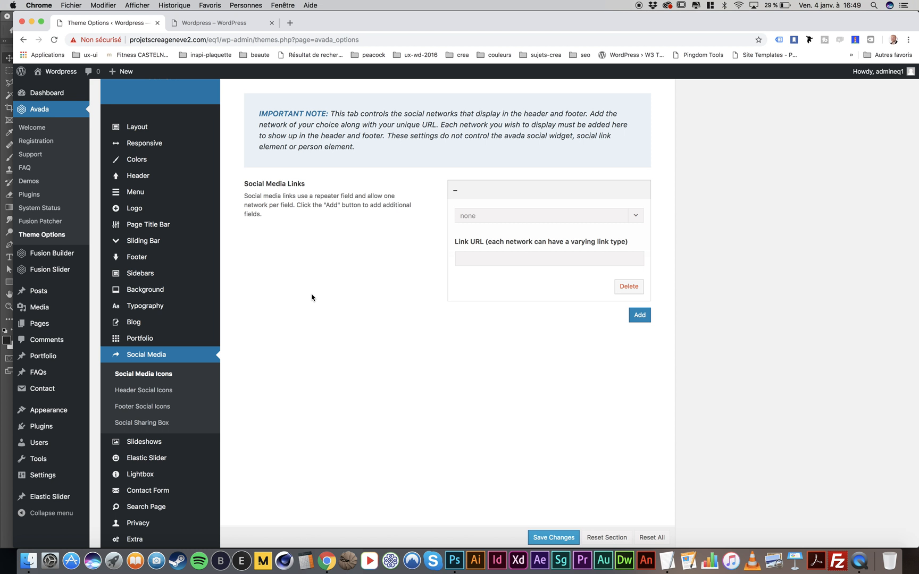
scroll(311, 298, down, 5)
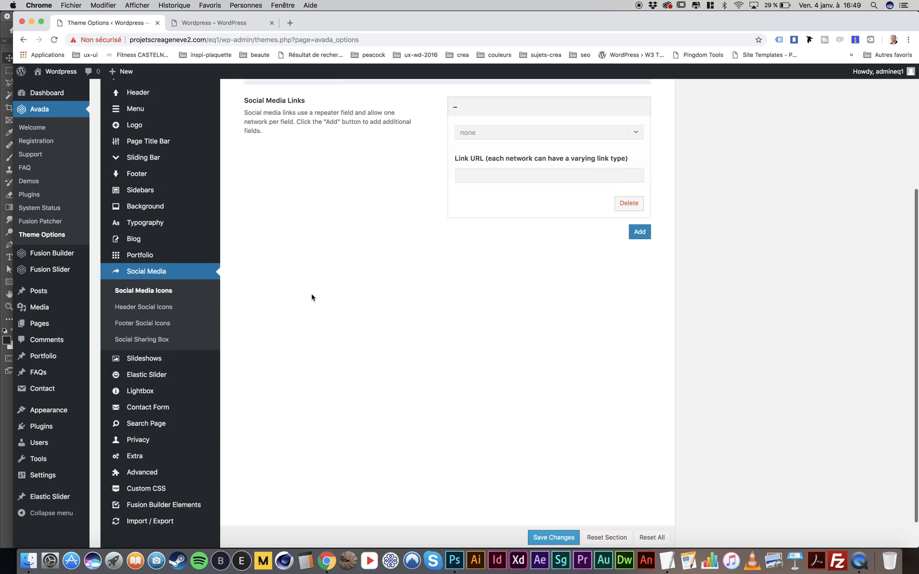
Look through the Slideshows and Lightbox options, comparing the Lightbox settings with the live home page
click(143, 323)
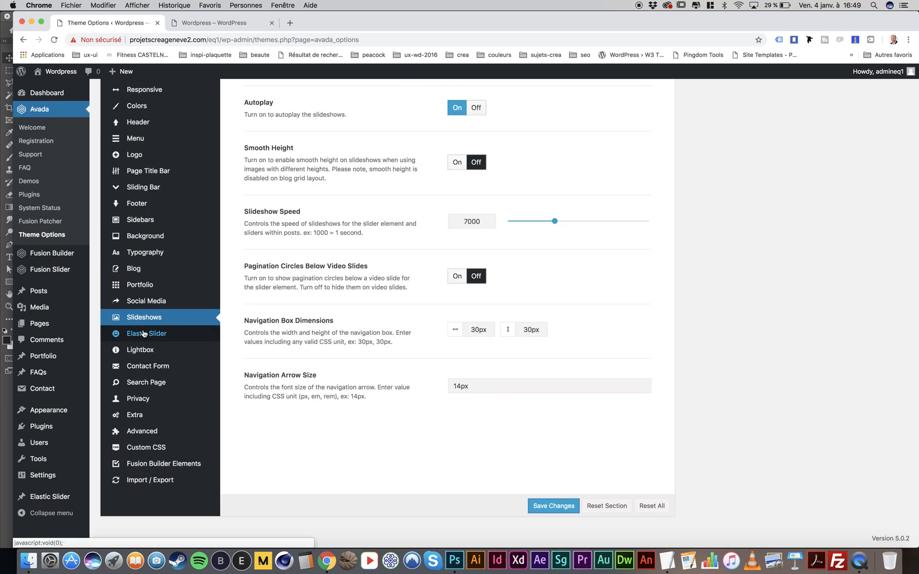
click(144, 333)
click(153, 292)
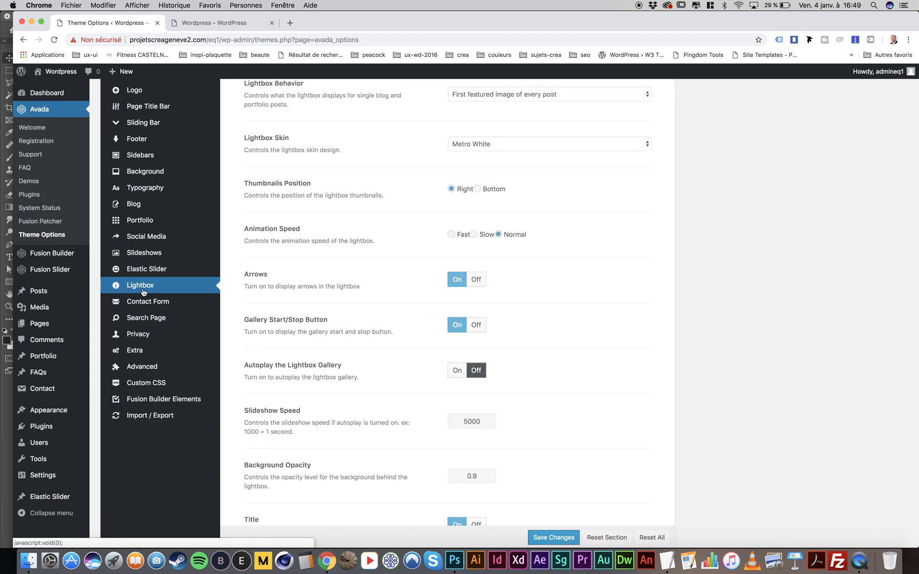
key(ctrl+Tab)
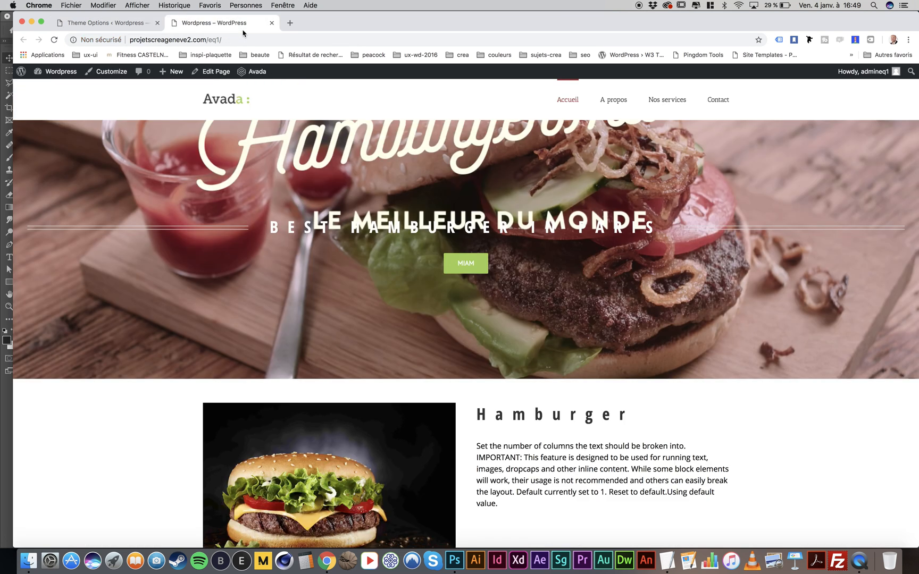
scroll(394, 288, down, 3)
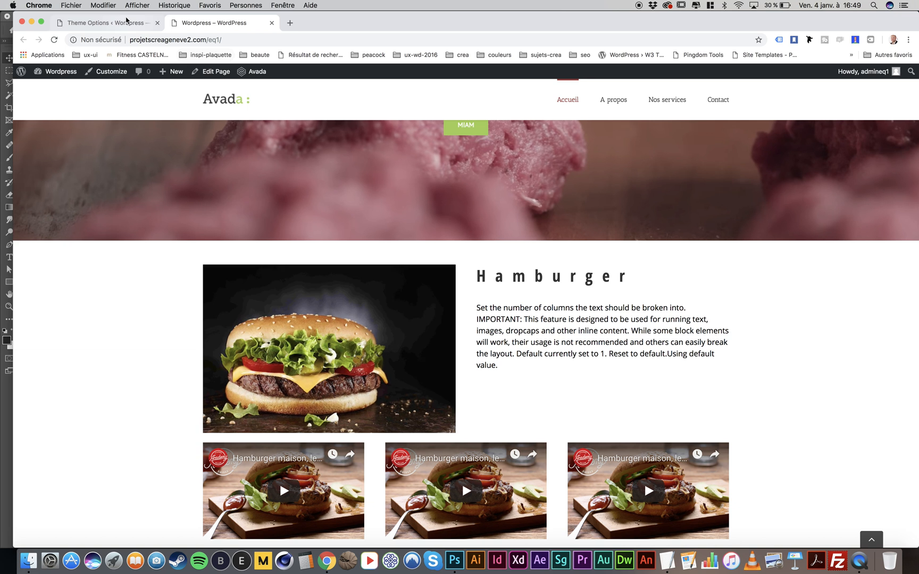
click(123, 23)
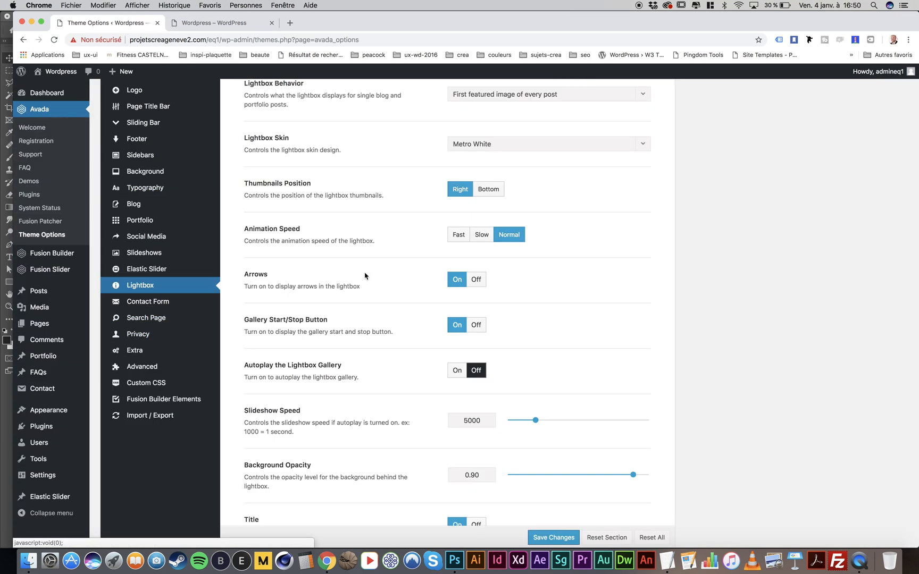
scroll(365, 275, up, 4)
scroll(365, 275, down, 5)
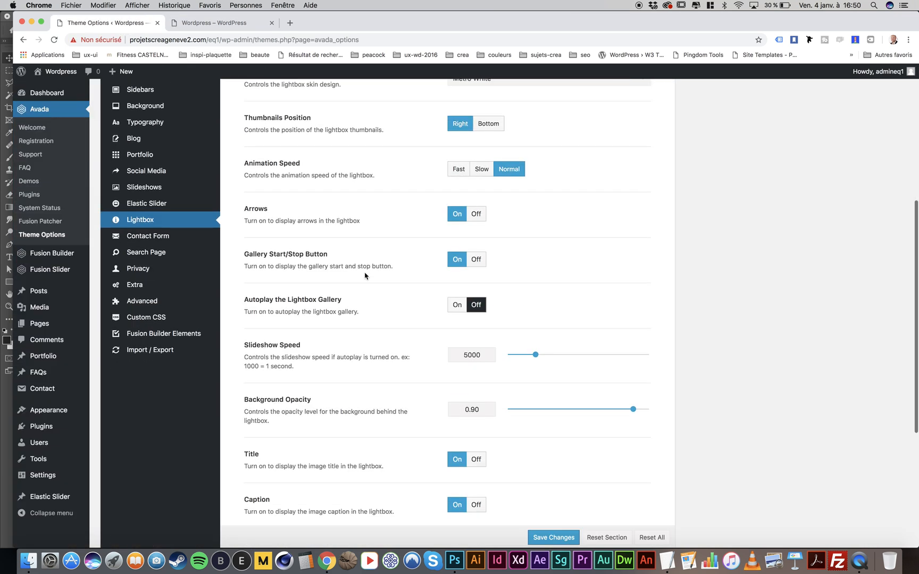
Open the Contact Form options and examine the form and ReCaptcha settings
click(167, 241)
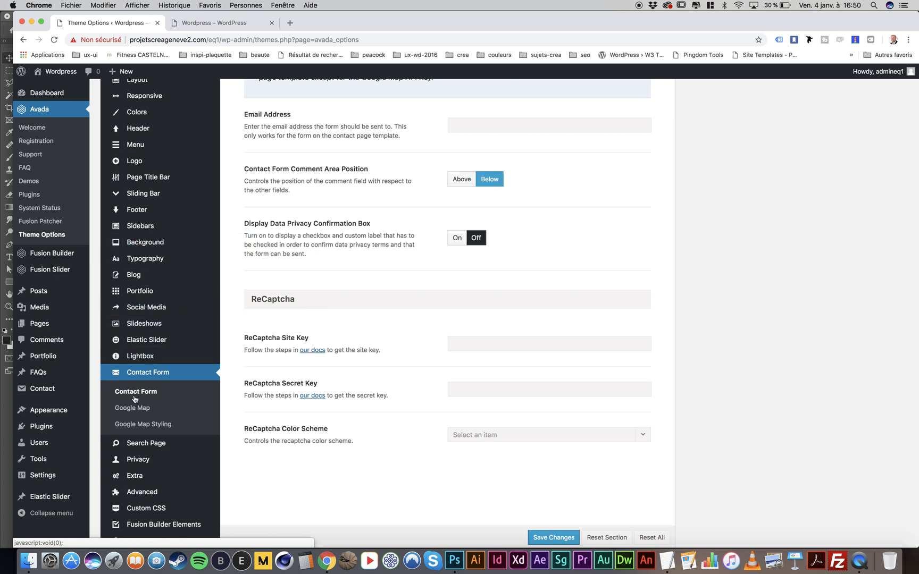
mouse_move(47, 395)
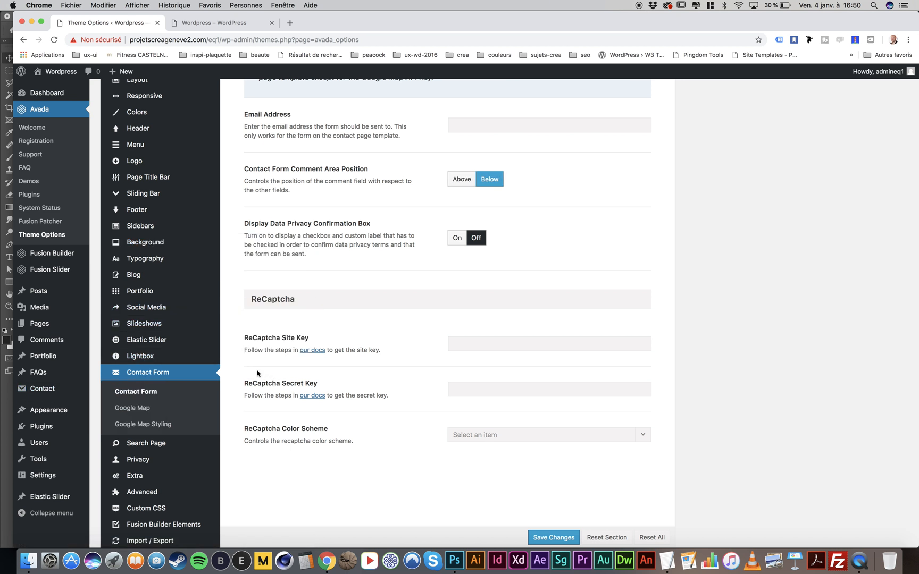
scroll(236, 354, down, 2)
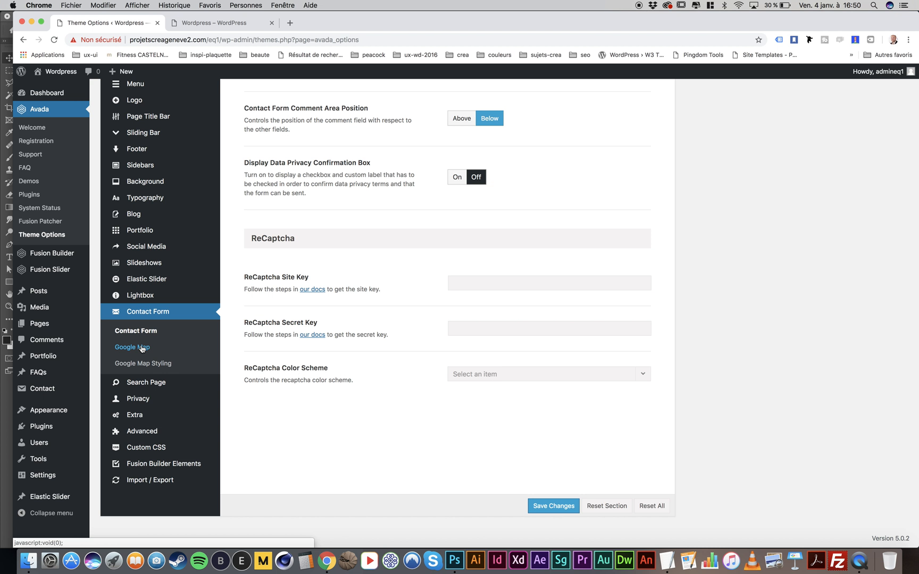
Open the Search Page options, check the live home page, and return to the theme options
click(156, 384)
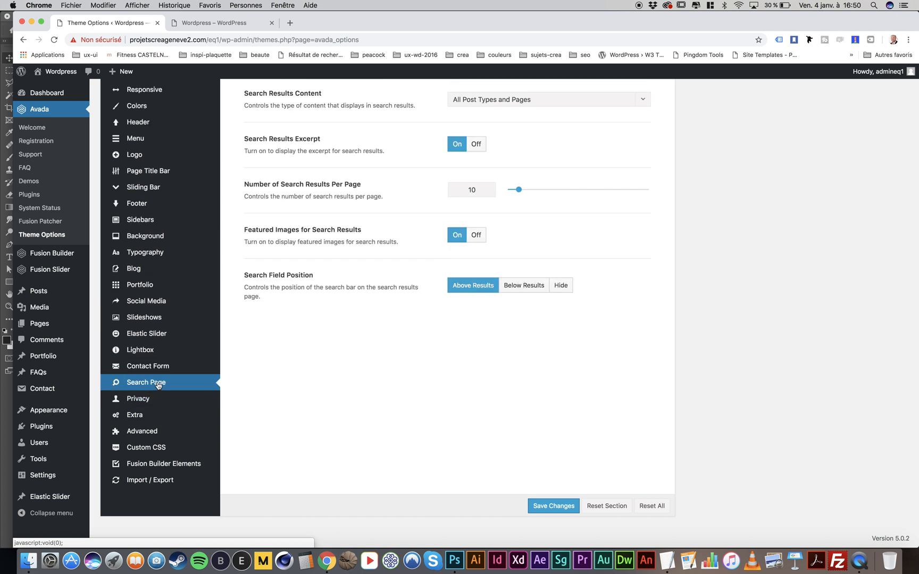
click(218, 22)
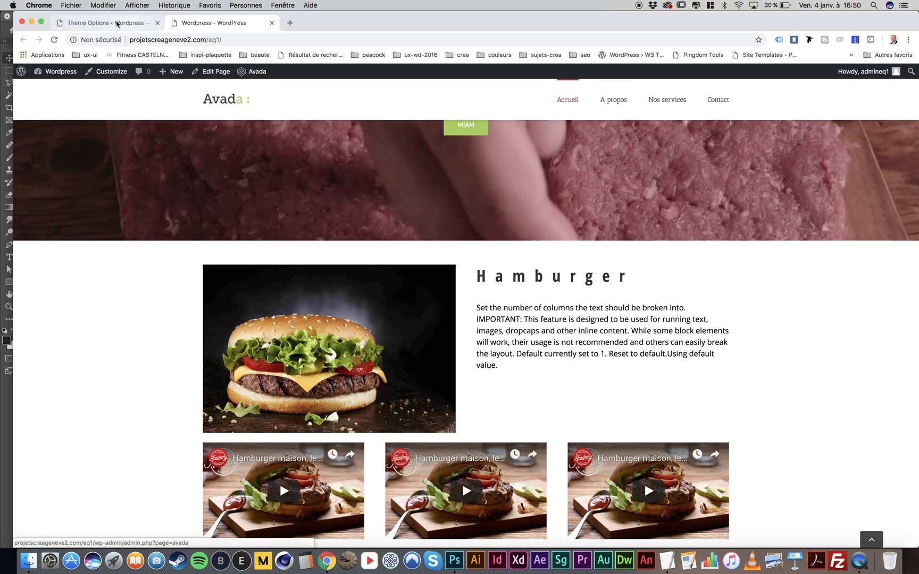
click(127, 23)
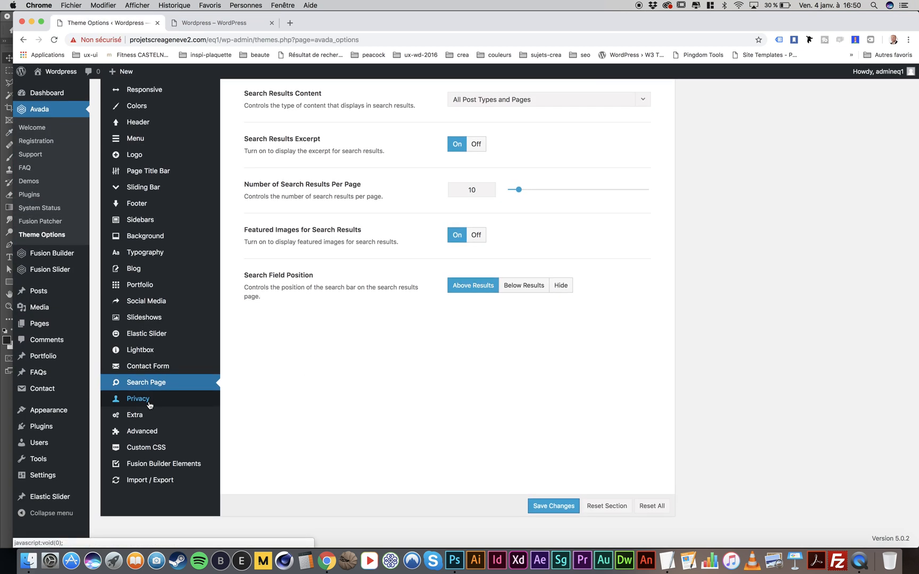
Examine the Privacy options and the Miscellaneous settings of the Extra section
click(145, 400)
scroll(329, 335, down, 3)
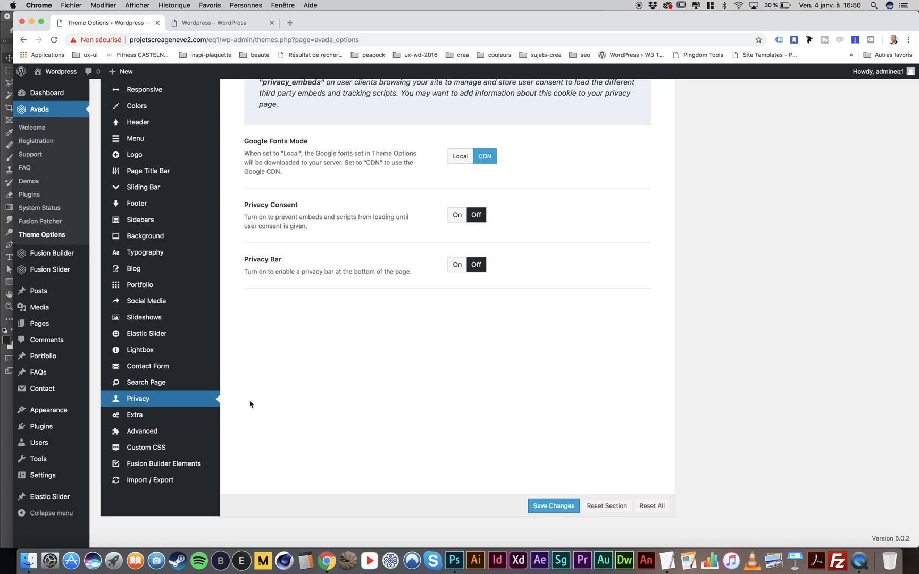
click(248, 419)
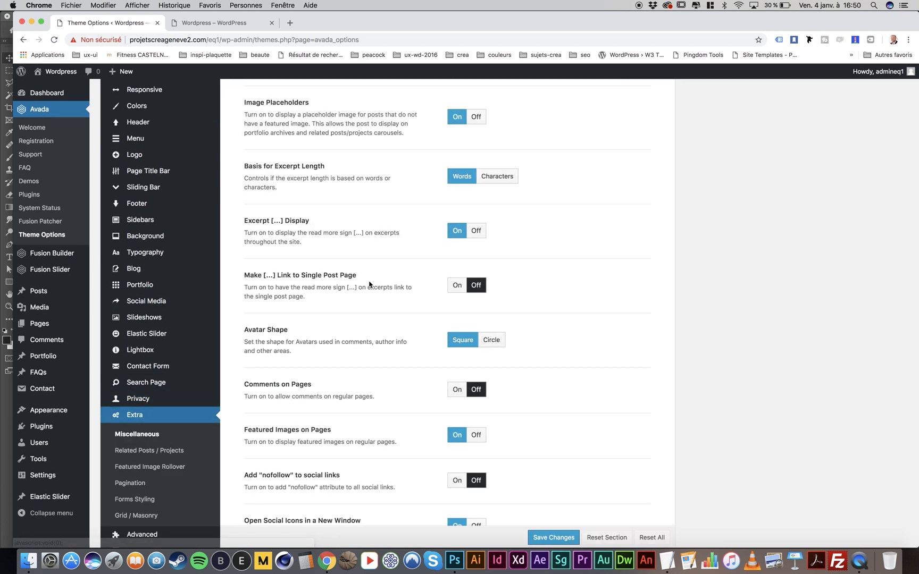
scroll(369, 285, down, 5)
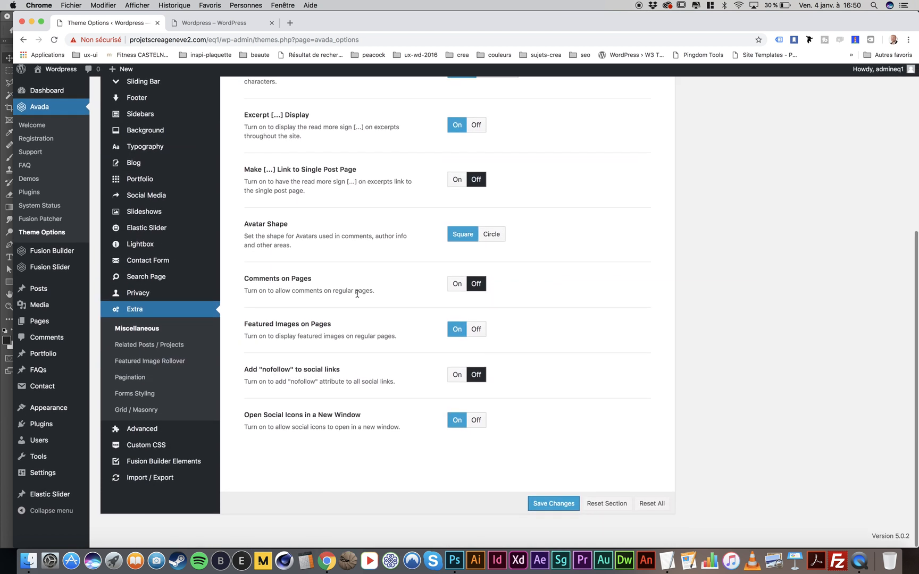
Review the Related Posts / Projects options and the Featured Image Rollover settings, including the rollover colors
click(142, 349)
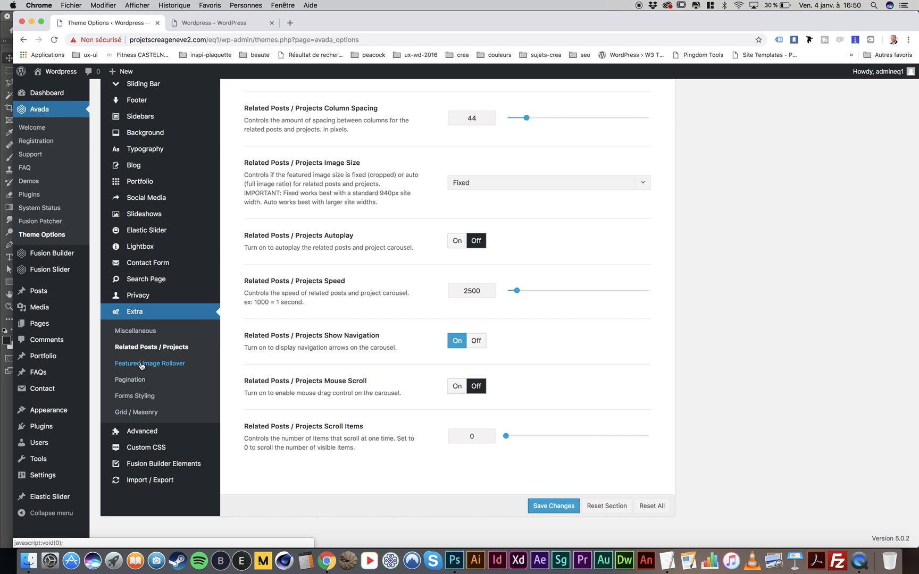
click(141, 364)
scroll(372, 311, down, 5)
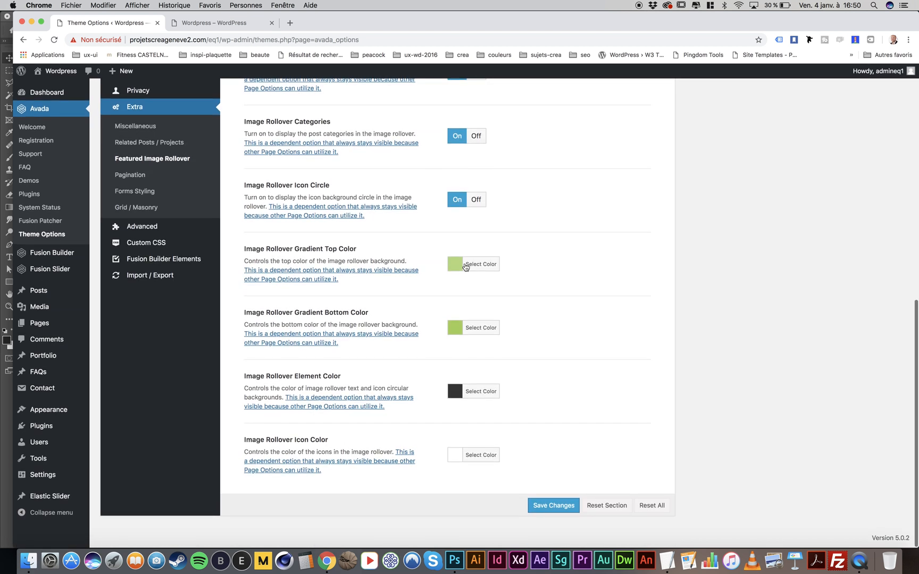
scroll(349, 274, up, 2)
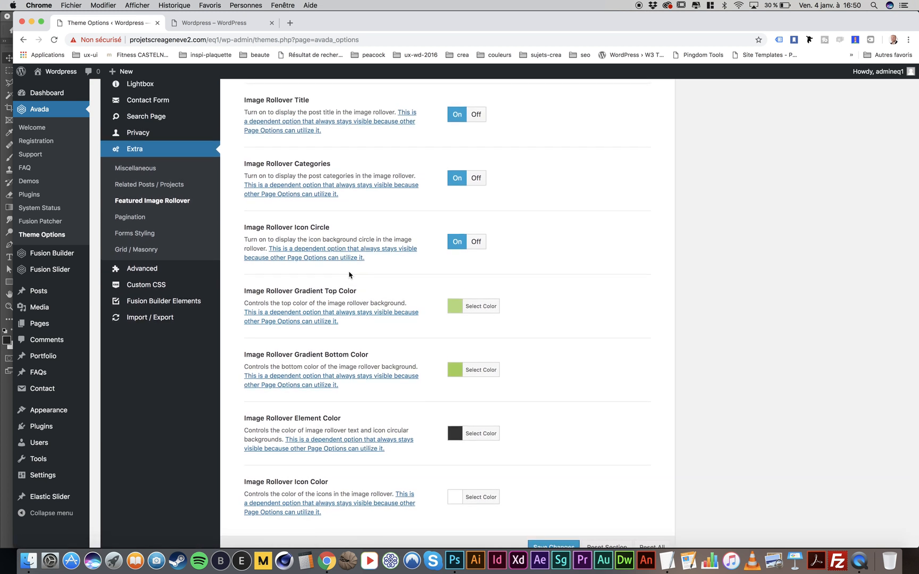
scroll(350, 275, up, 4)
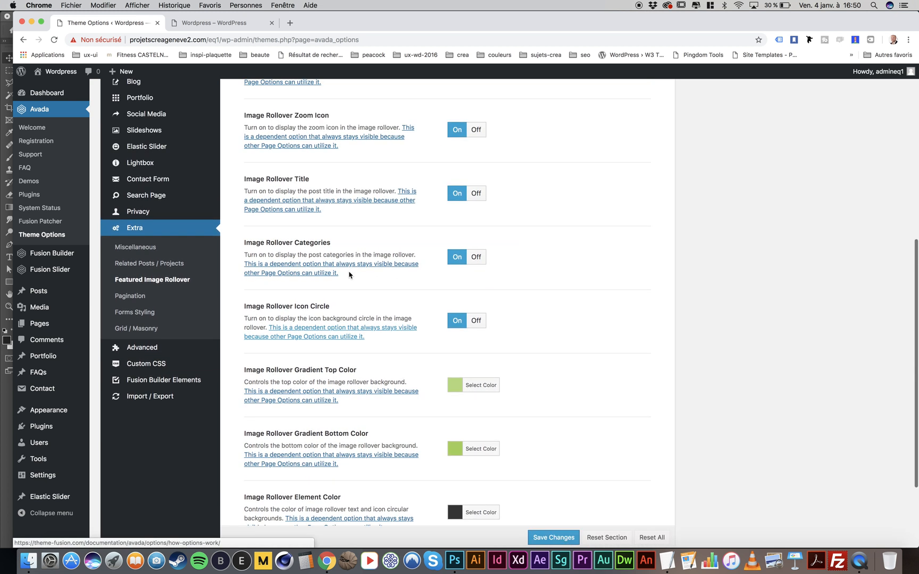
Open the Advanced options and examine the tracking code, head and body code fields
click(140, 349)
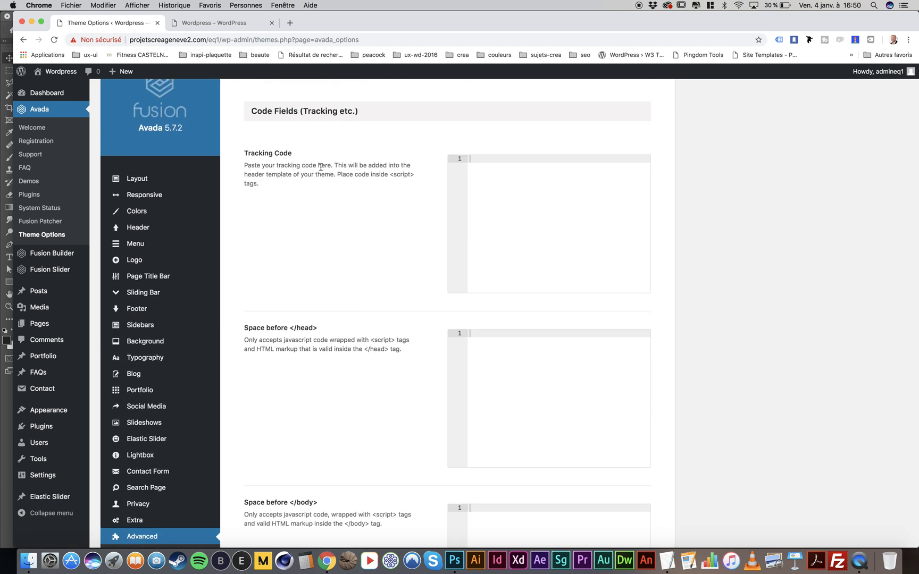
click(487, 247)
scroll(487, 250, down, 3)
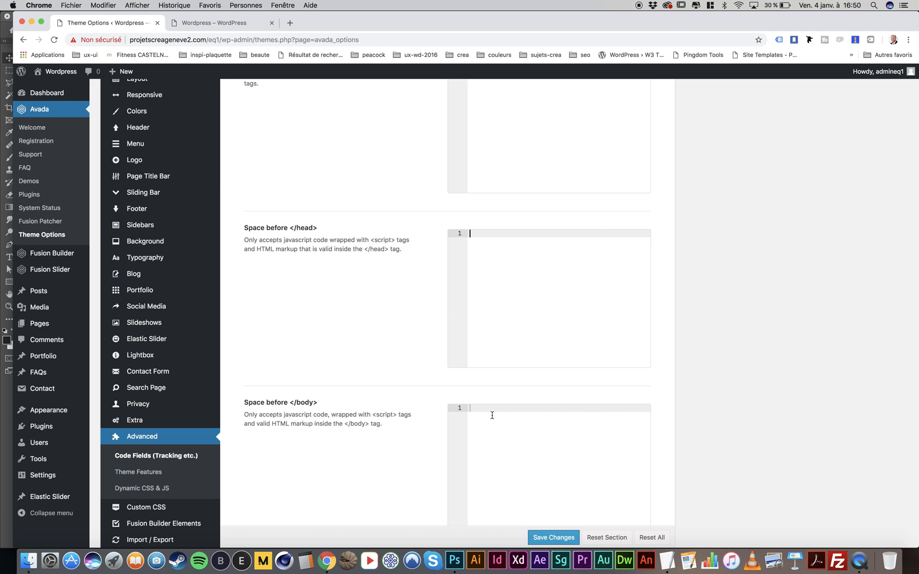
scroll(491, 415, down, 1)
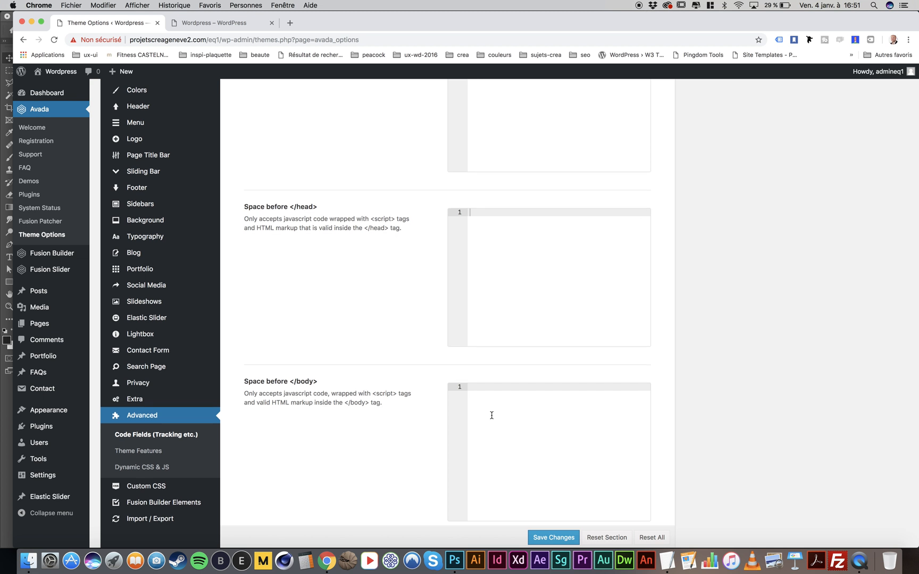
scroll(491, 415, down, 2)
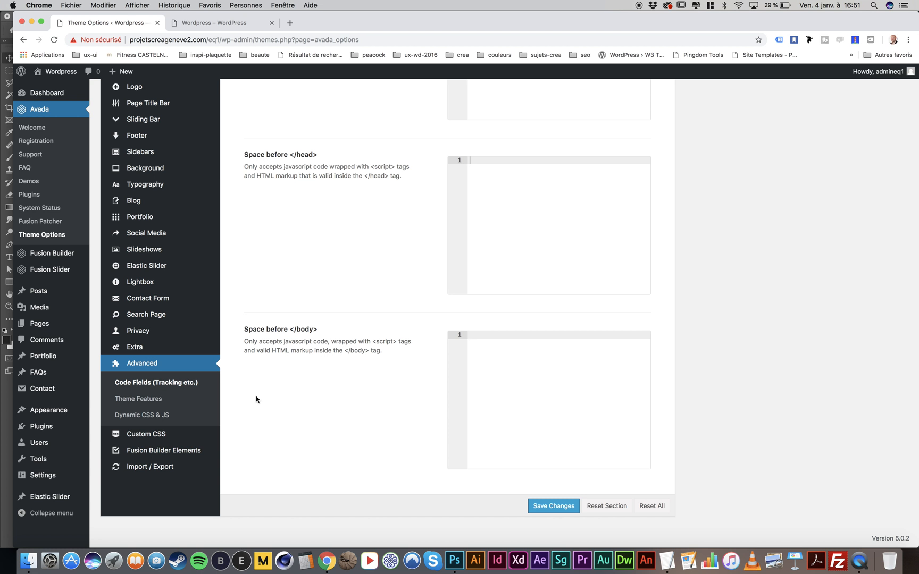
Open the Theme Features options and examine the JPEG quality, smooth scrolling, mega menu, animation and API script settings
click(151, 399)
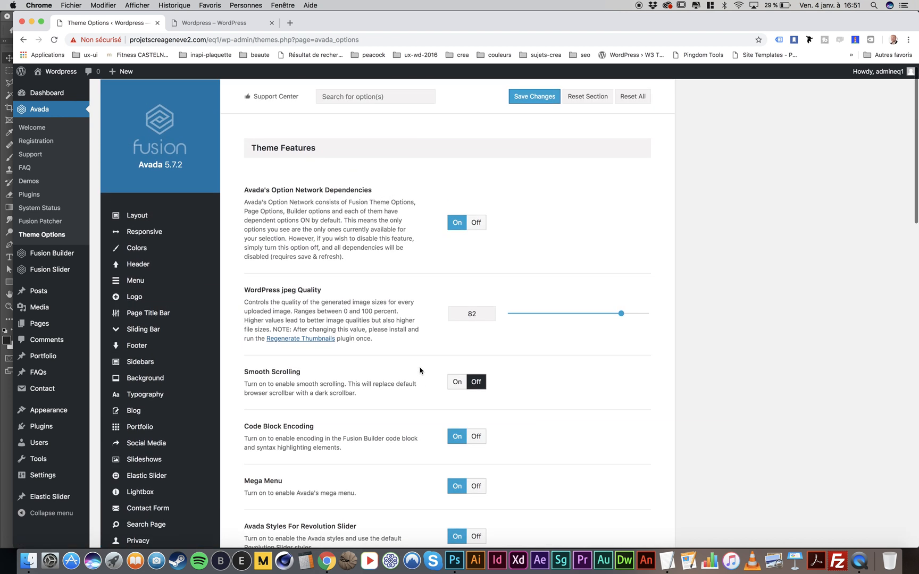
scroll(420, 370, down, 5)
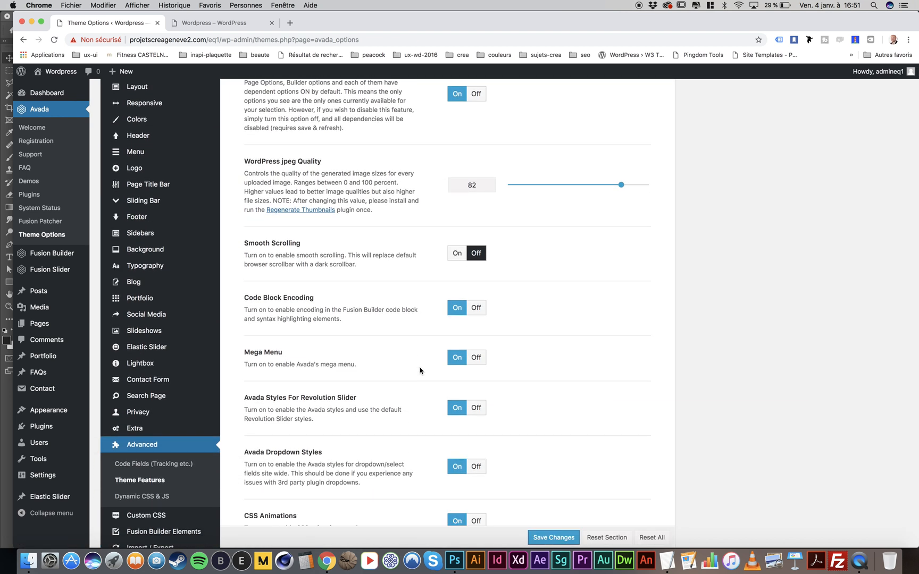
scroll(420, 371, down, 7)
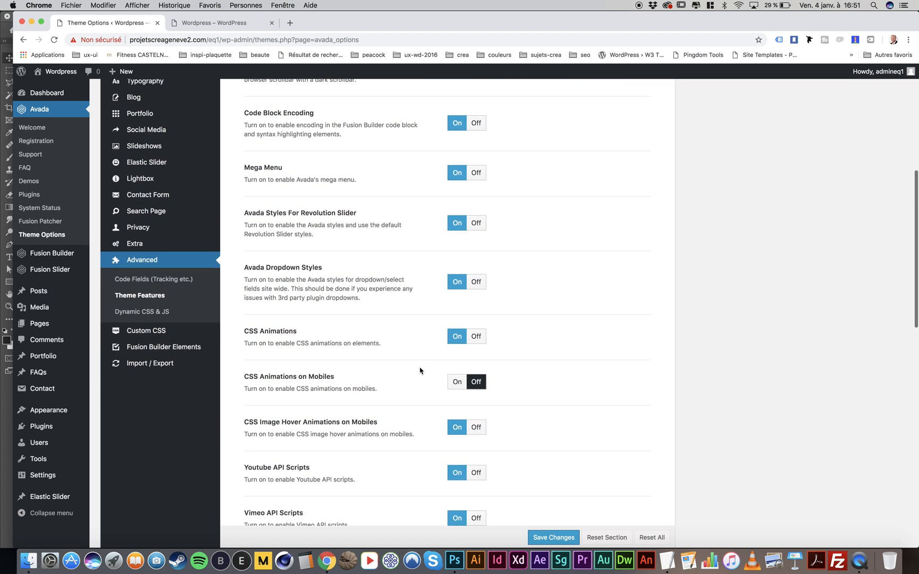
scroll(420, 370, down, 7)
scroll(420, 371, down, 18)
scroll(420, 371, up, 20)
scroll(420, 371, down, 14)
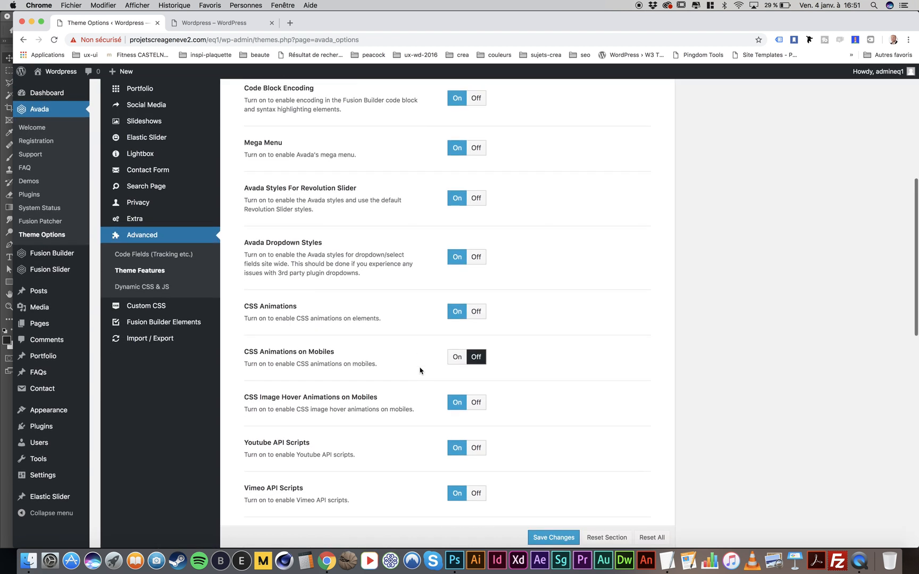
View the Custom CSS options, and open the Accueil page for editing from the live site
click(139, 305)
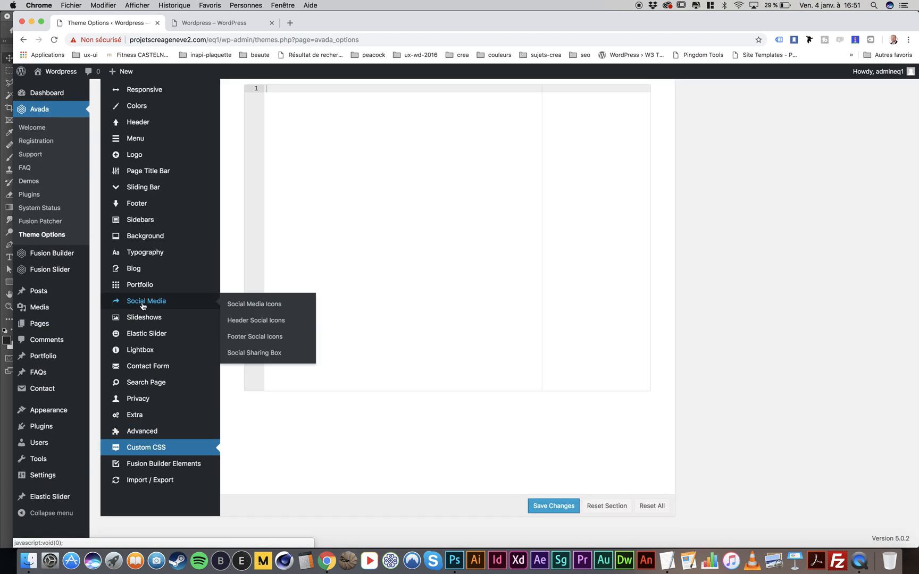
scroll(364, 348, up, 6)
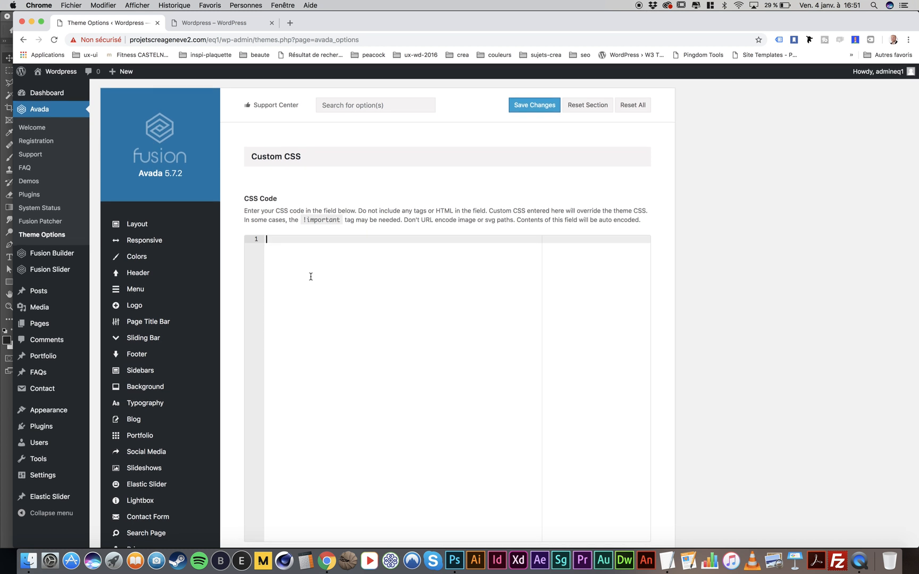
click(225, 25)
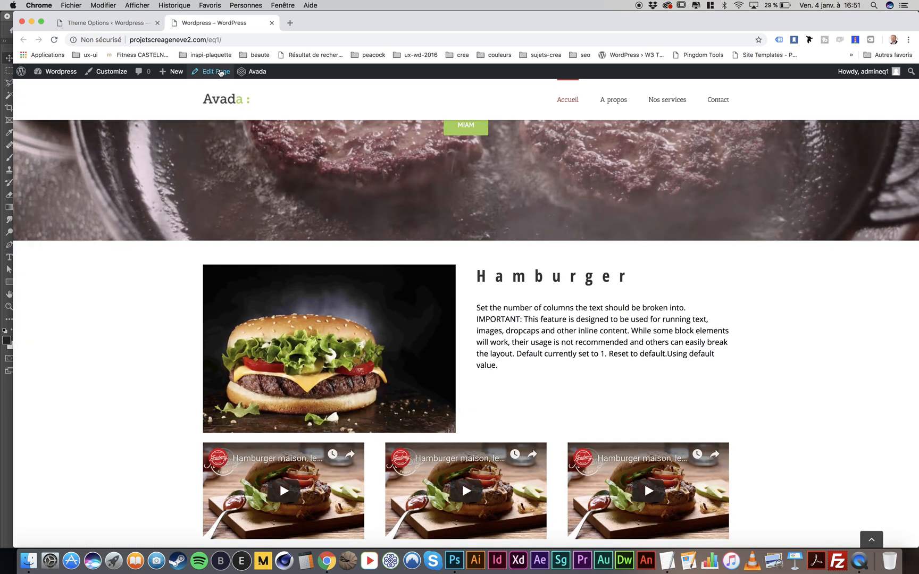
click(219, 71)
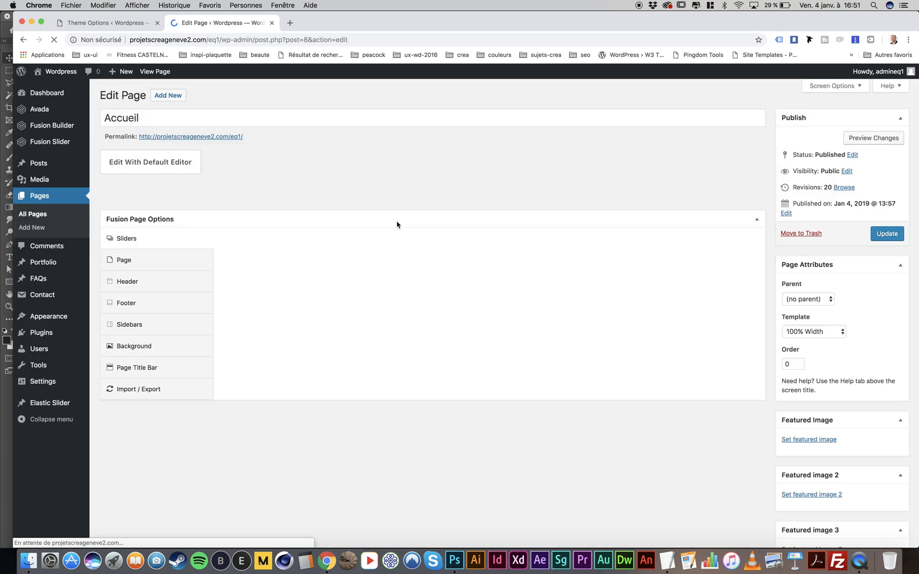
scroll(397, 221, down, 5)
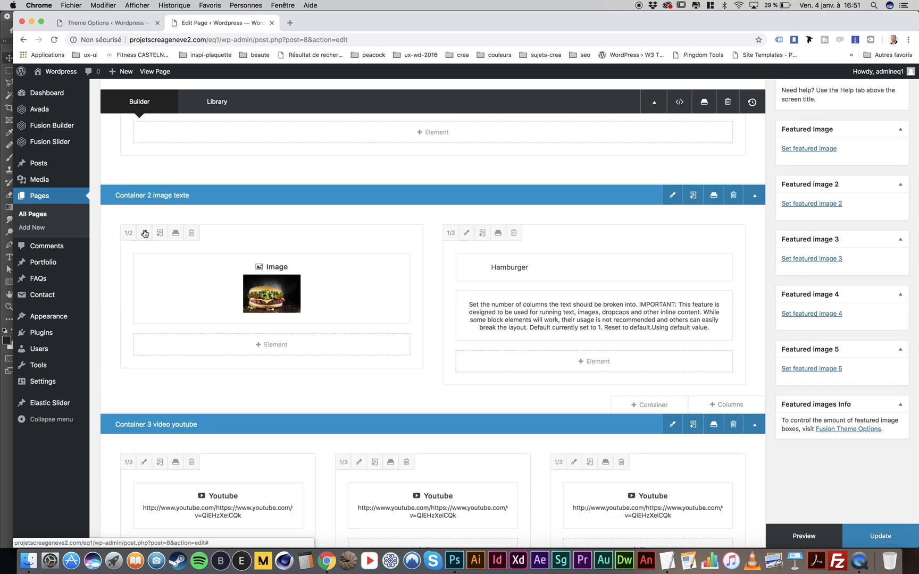
Open the settings of the image column in "Container 2 image texte" and examine its CSS Class and CSS ID fields alongside Custom CSS
click(144, 233)
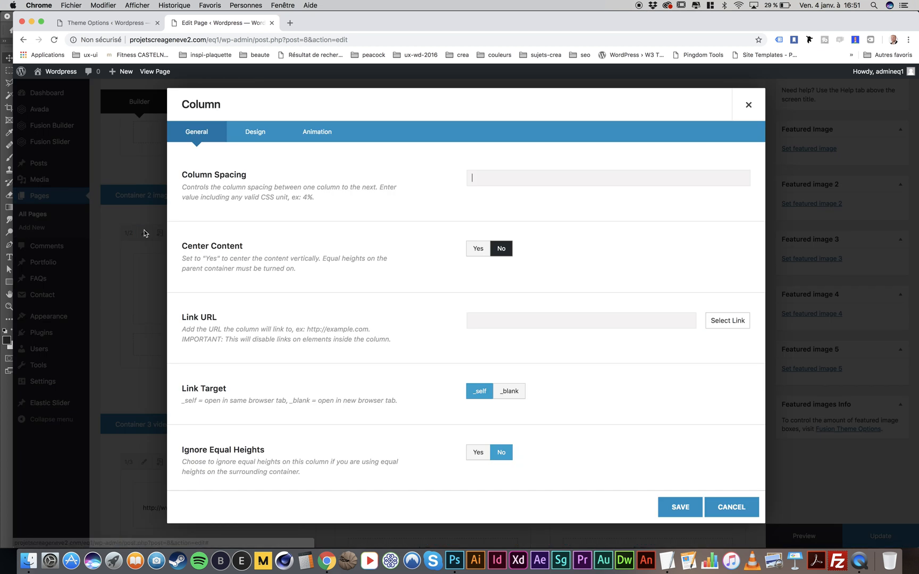
scroll(384, 320, down, 4)
click(487, 375)
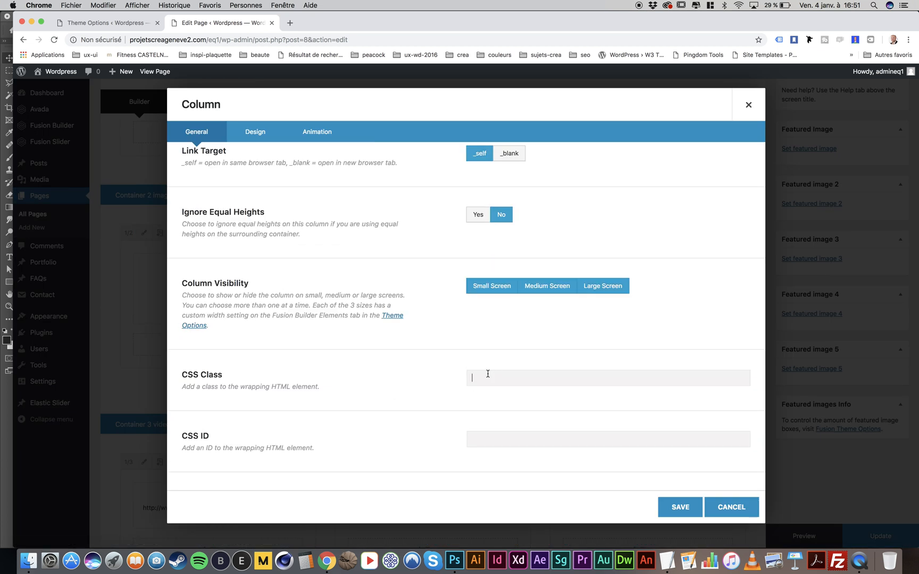
click(483, 437)
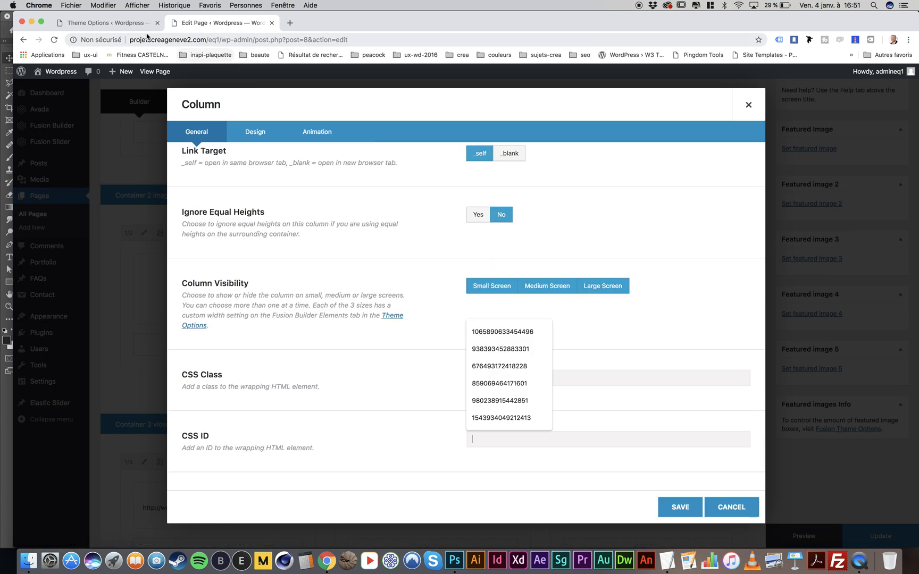
click(106, 23)
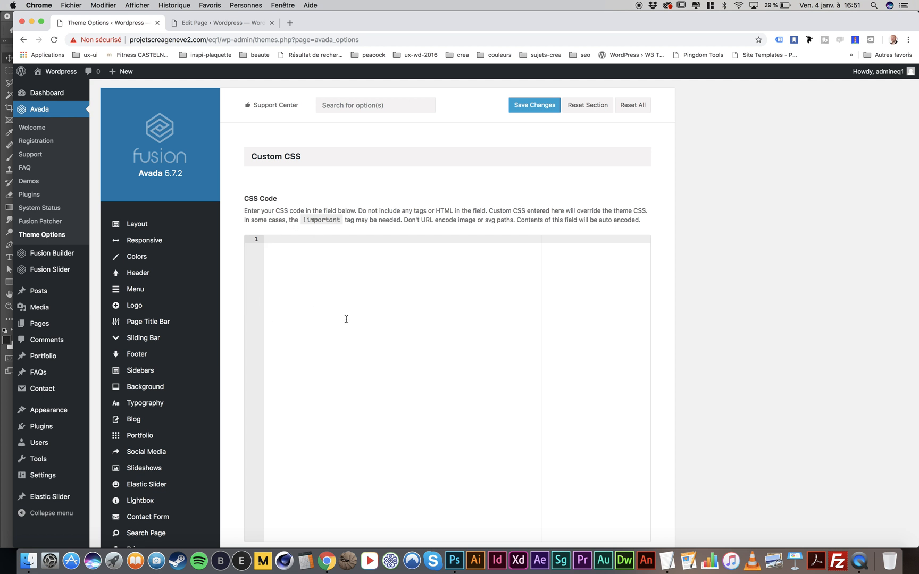
click(219, 23)
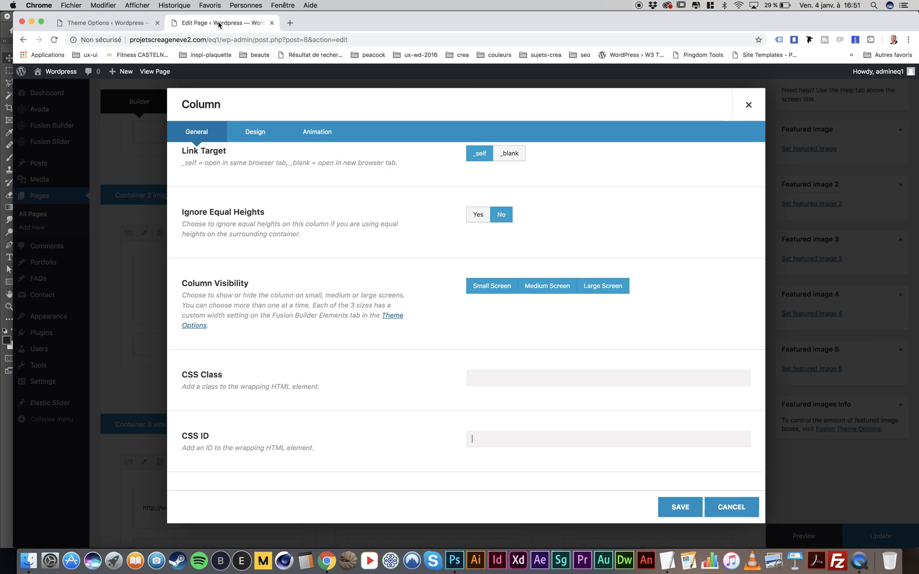
Return to the theme options and open the Fusion Builder Elements section
click(109, 21)
scroll(159, 457, down, 5)
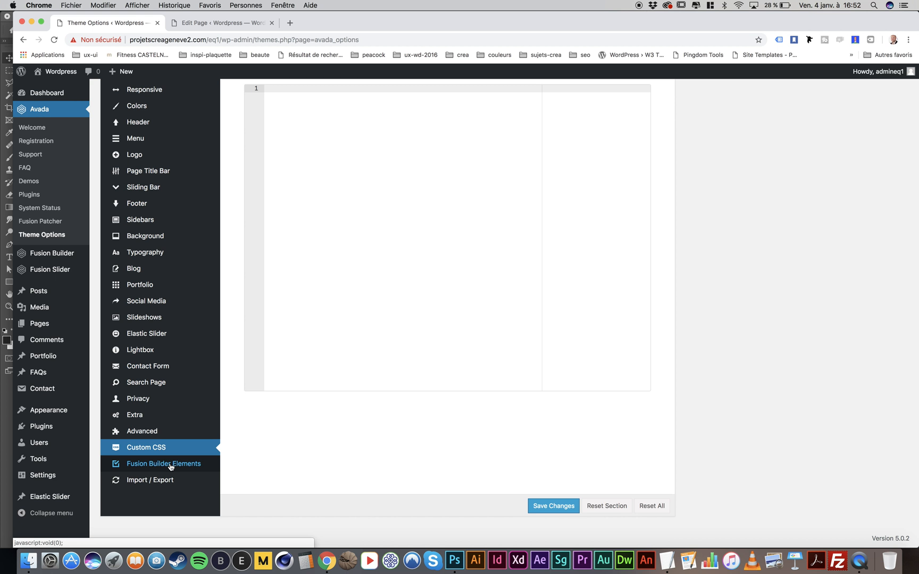
click(170, 465)
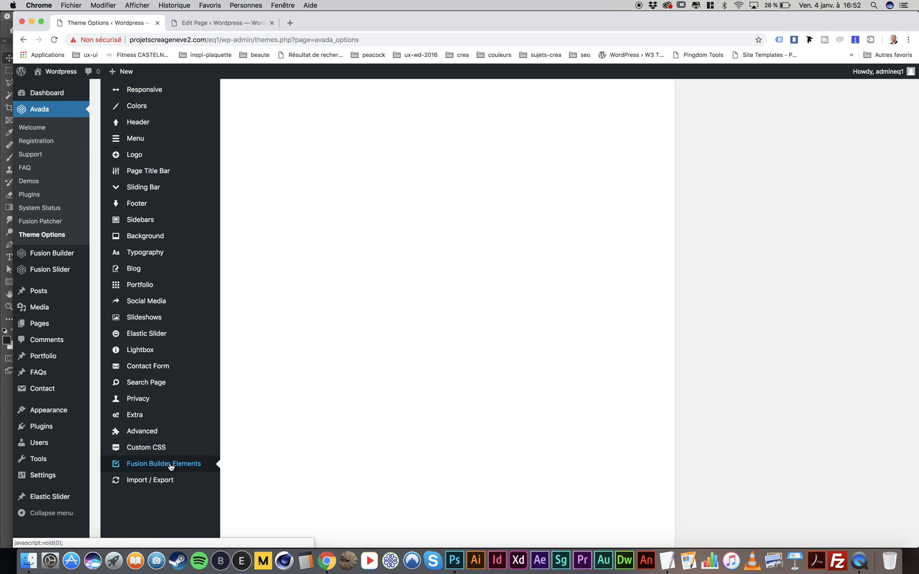
Cancel the column settings on the Accueil page and browse the available builder elements for the image column
click(233, 29)
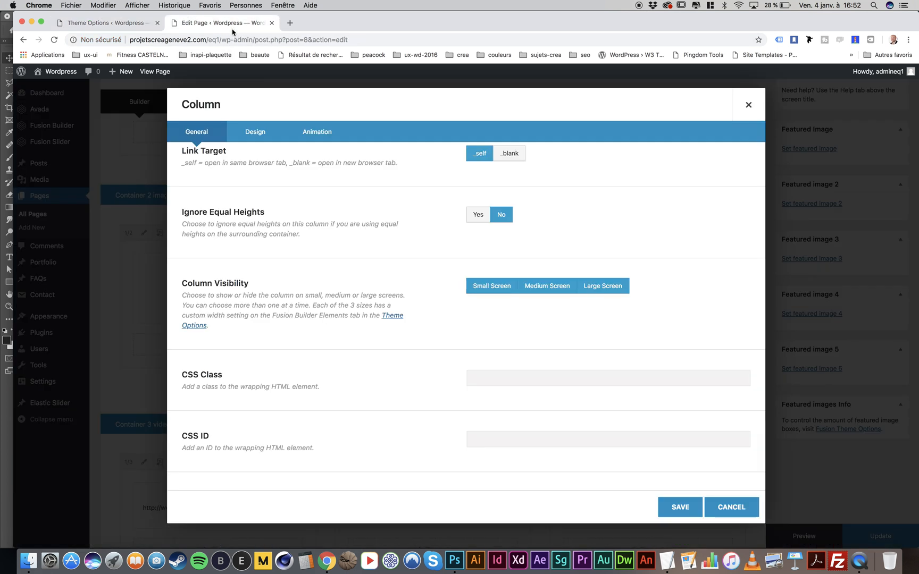
click(734, 505)
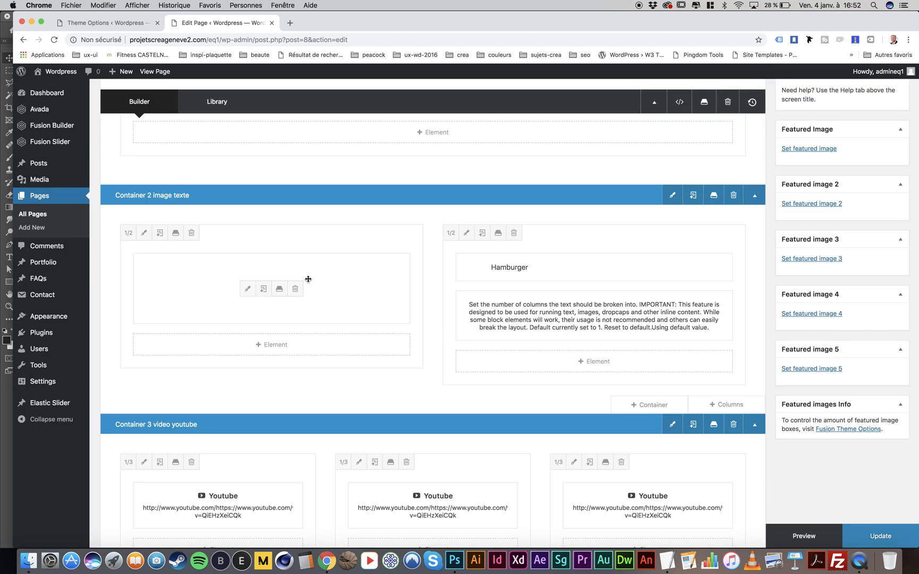
click(274, 351)
scroll(340, 184, down, 10)
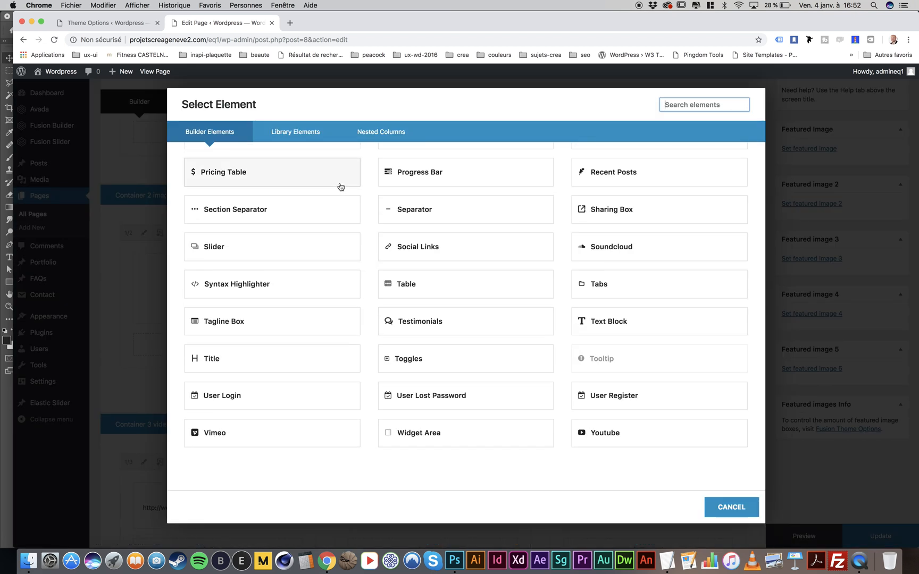
scroll(517, 374, up, 10)
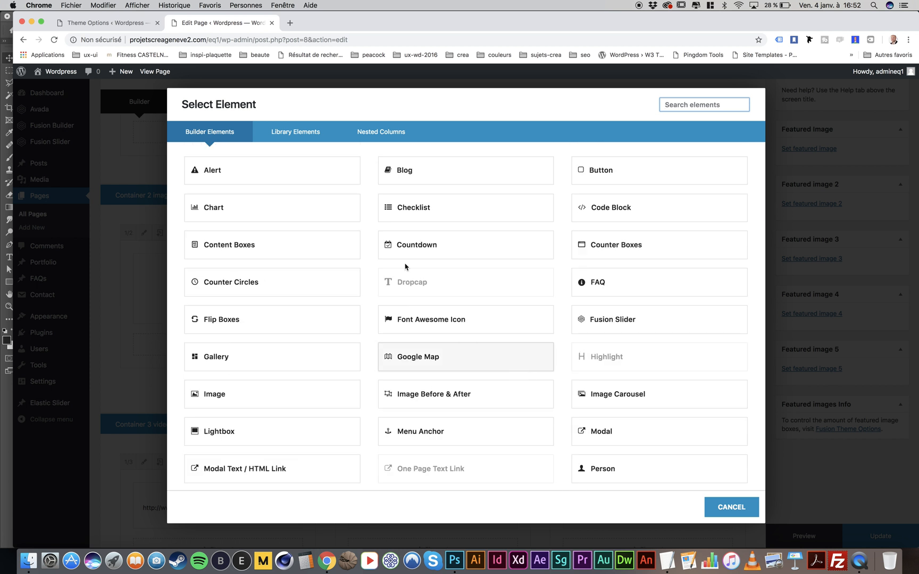
Return to the Fusion Builder Elements options and expand the Button Element settings down to the gradient colors
click(105, 21)
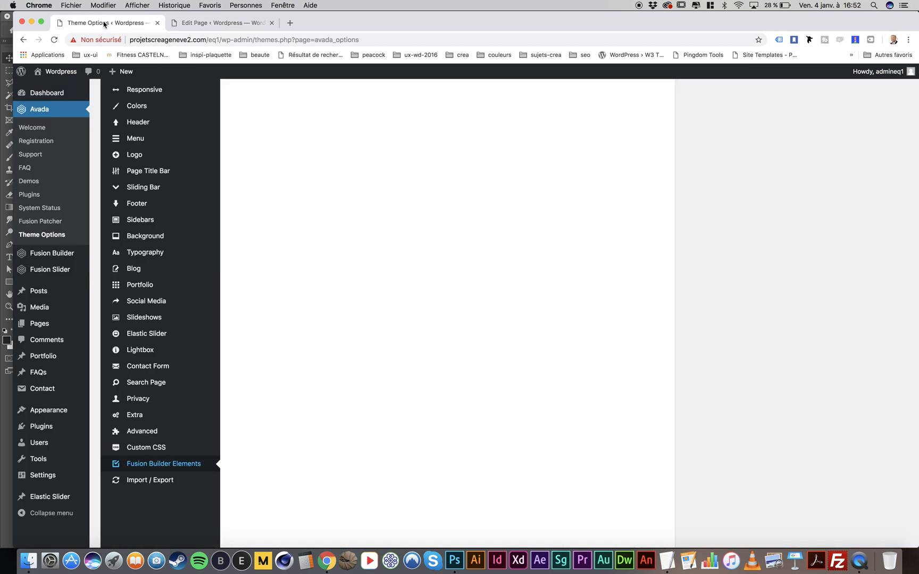
scroll(329, 367, up, 3)
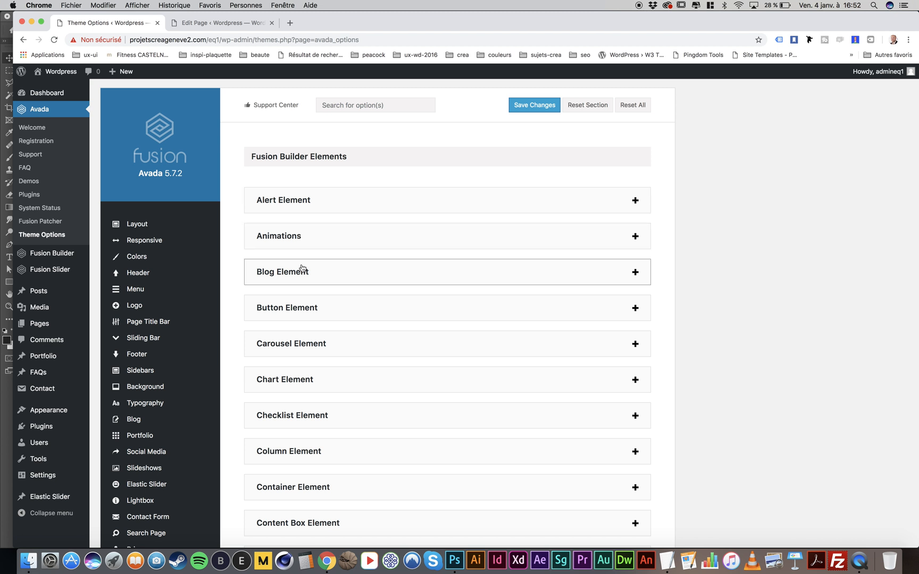
click(295, 311)
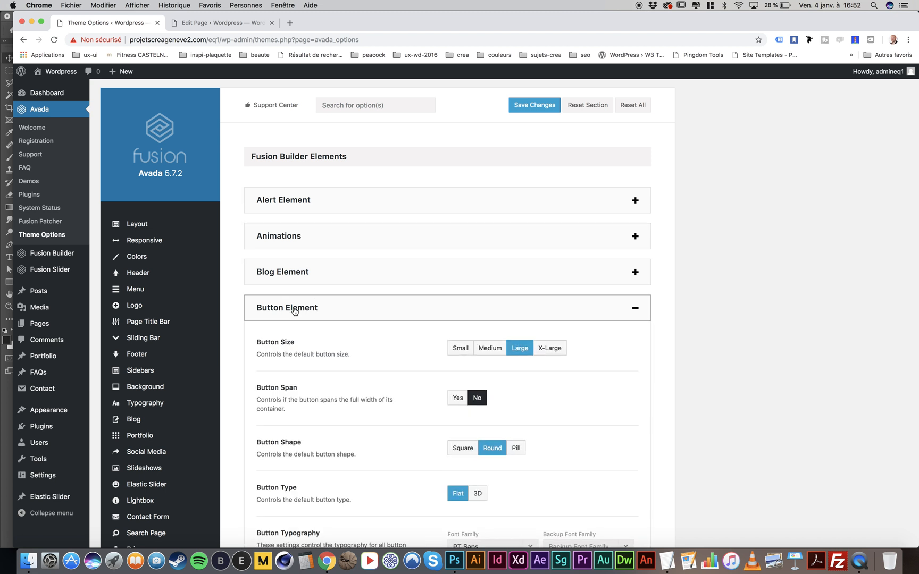
scroll(375, 420, down, 5)
scroll(375, 420, down, 7)
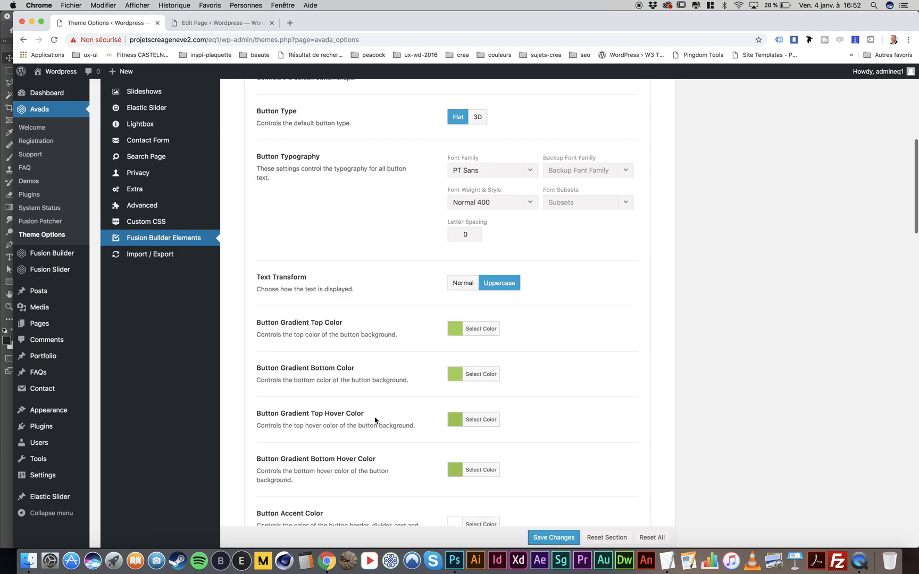
Set the Button Gradient Top Color to dark red #772d2d and copy its hex code
click(481, 257)
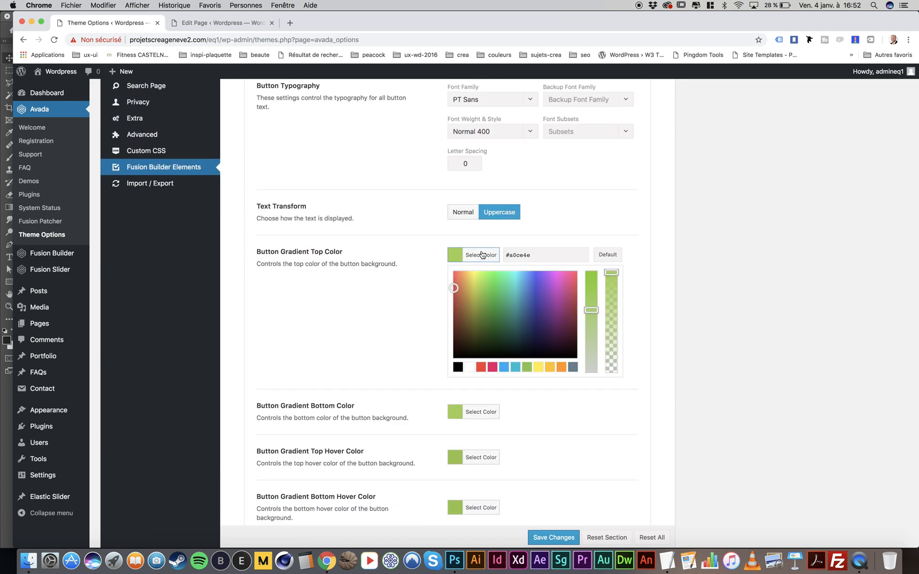
drag(458, 307, 447, 318)
click(484, 260)
triple_click(552, 253)
key(super+c)
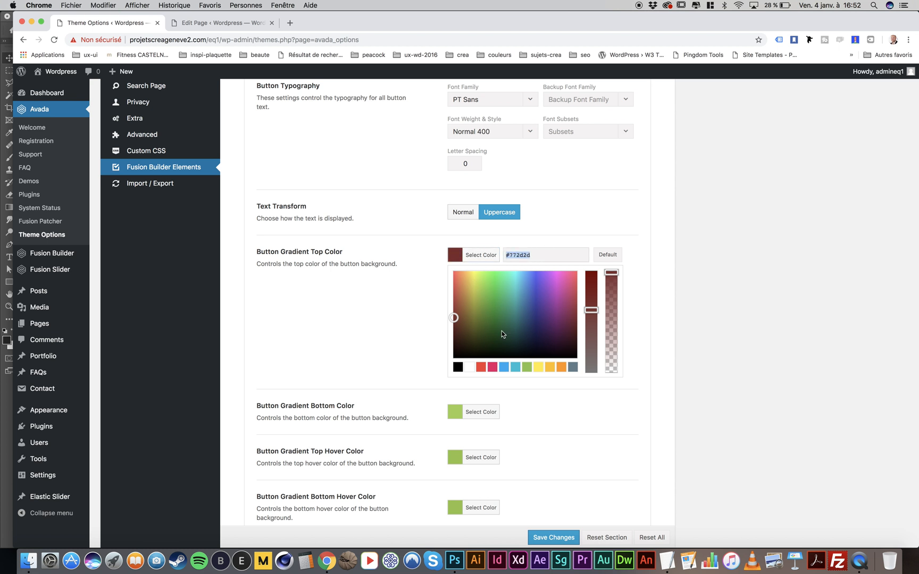
Set the Button Gradient Bottom Color and Button Gradient Top Hover Color to #772d2d
click(486, 417)
triple_click(528, 299)
key(super+v)
click(481, 458)
triple_click(537, 345)
key(super+v)
Set the Button Gradient Bottom Hover Color and the 3D-mode Button Bevel Color to #772d2d, and save the theme options
scroll(537, 313, down, 5)
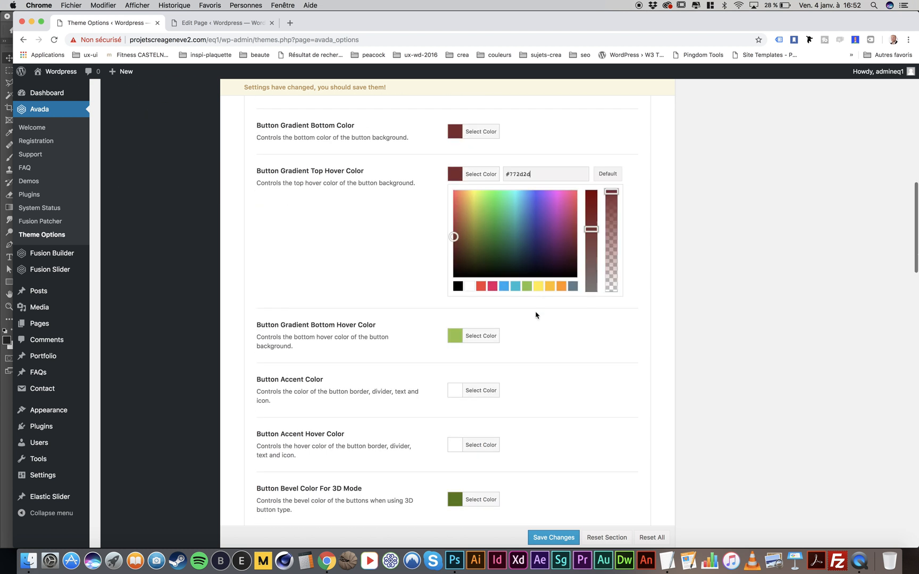
click(481, 333)
triple_click(544, 218)
key(super+v)
click(480, 489)
triple_click(539, 378)
key(super+v)
click(550, 537)
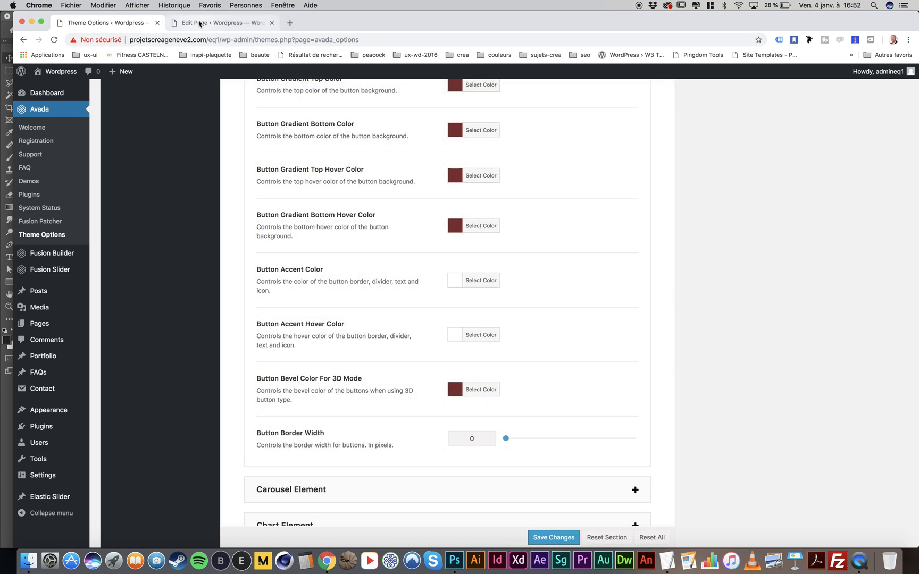
Leave the Accueil page editor without saving and go to the live page
click(198, 23)
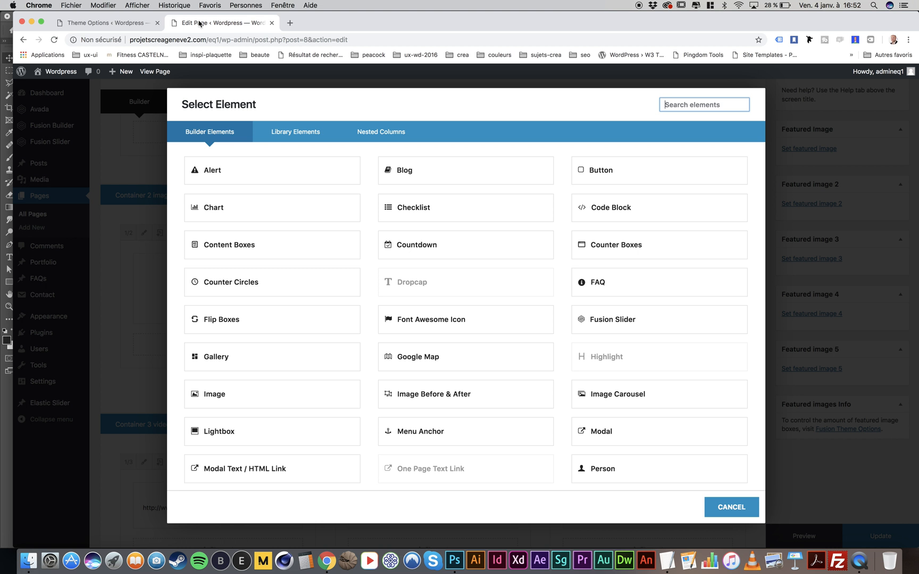
click(161, 72)
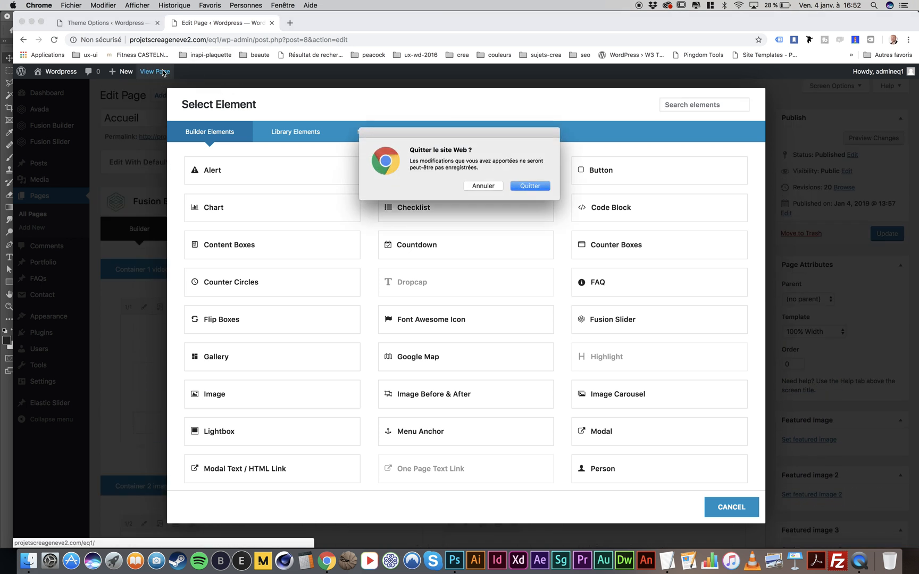
click(529, 186)
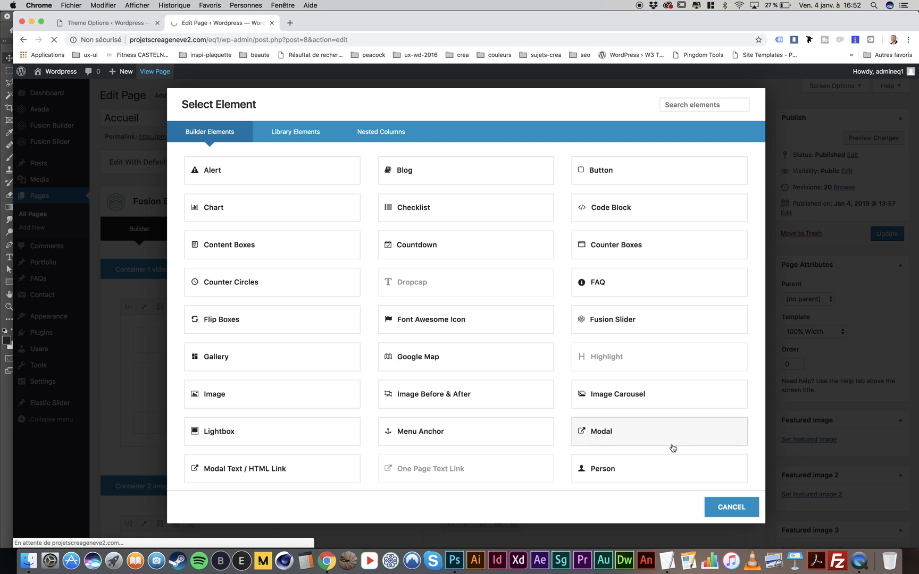
Look through the Fusion Builder element sections below the button settings in the theme options, and check the titles on the live homepage
click(91, 25)
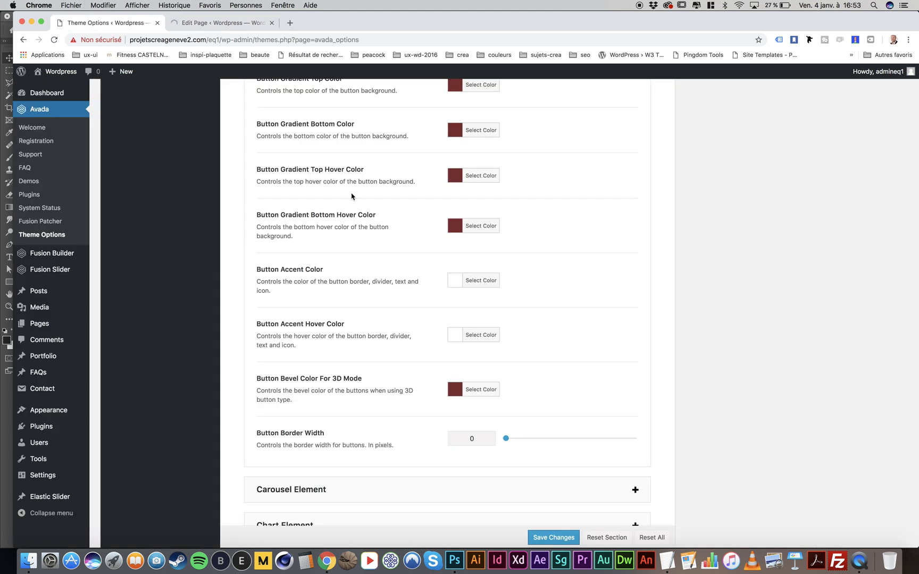
scroll(378, 206, down, 4)
scroll(379, 207, down, 2)
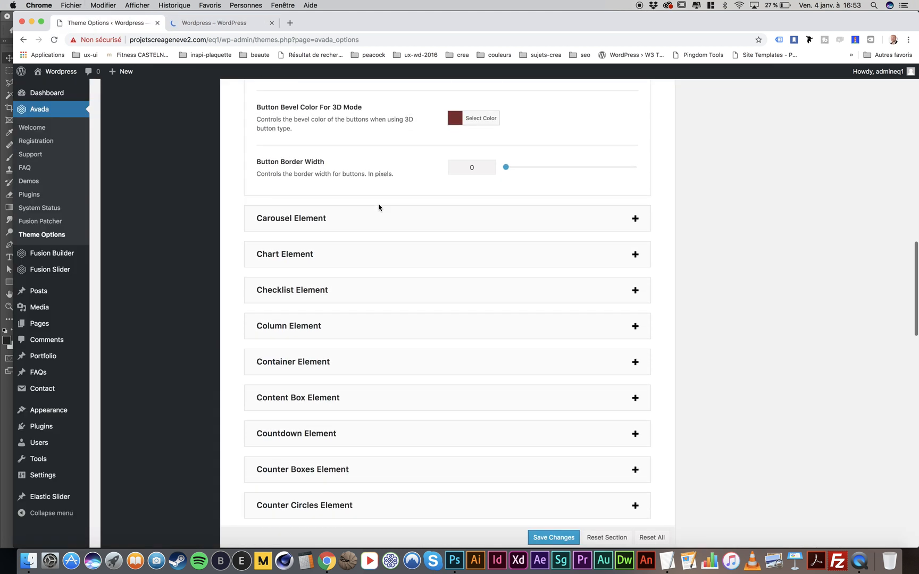
scroll(340, 317, down, 5)
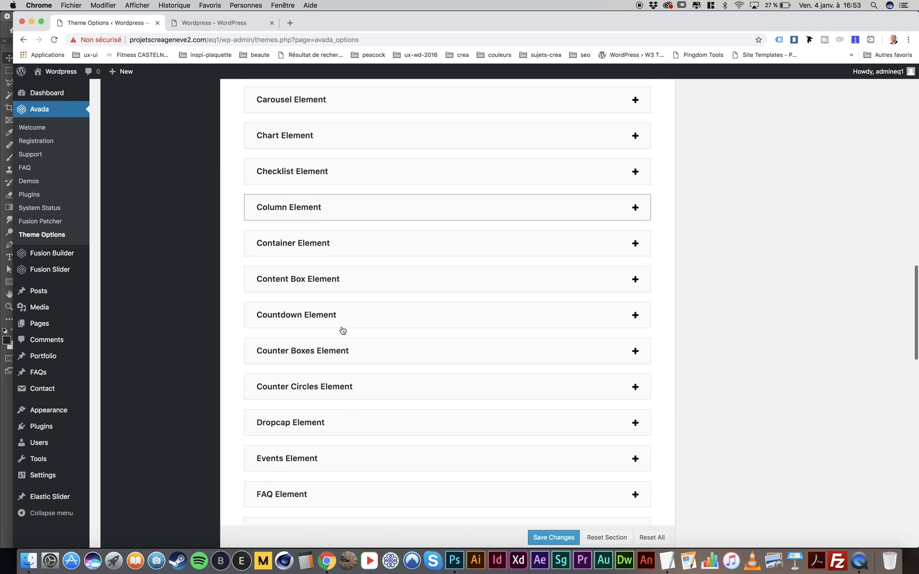
scroll(343, 330, down, 4)
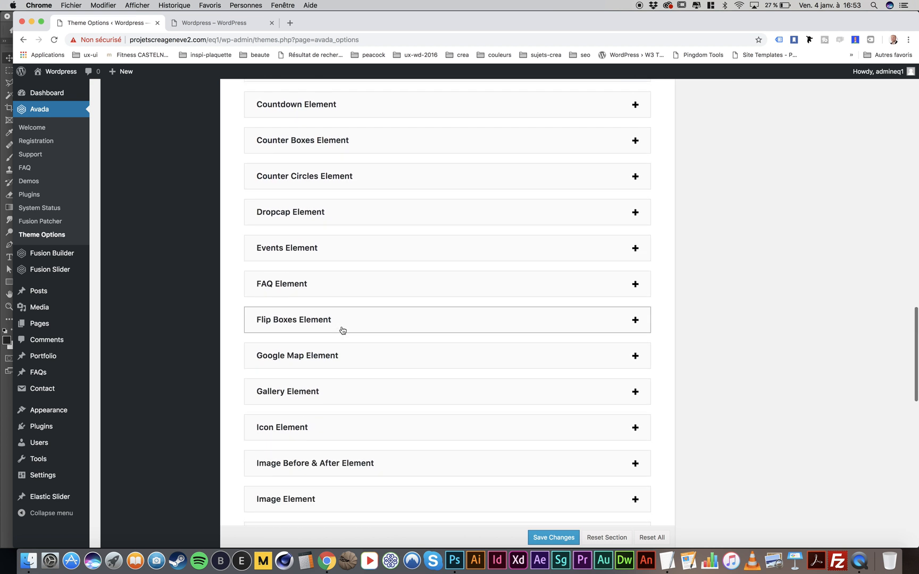
scroll(342, 331, down, 7)
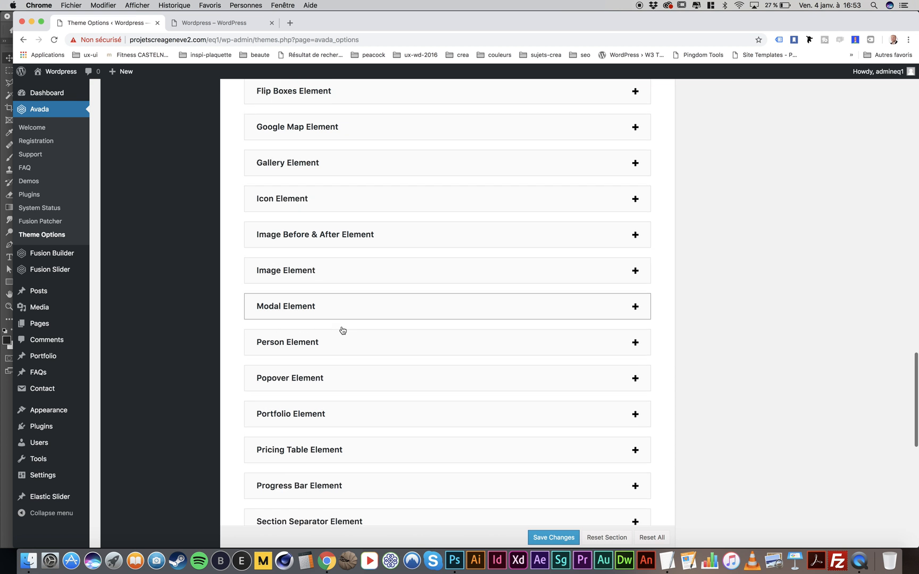
click(218, 23)
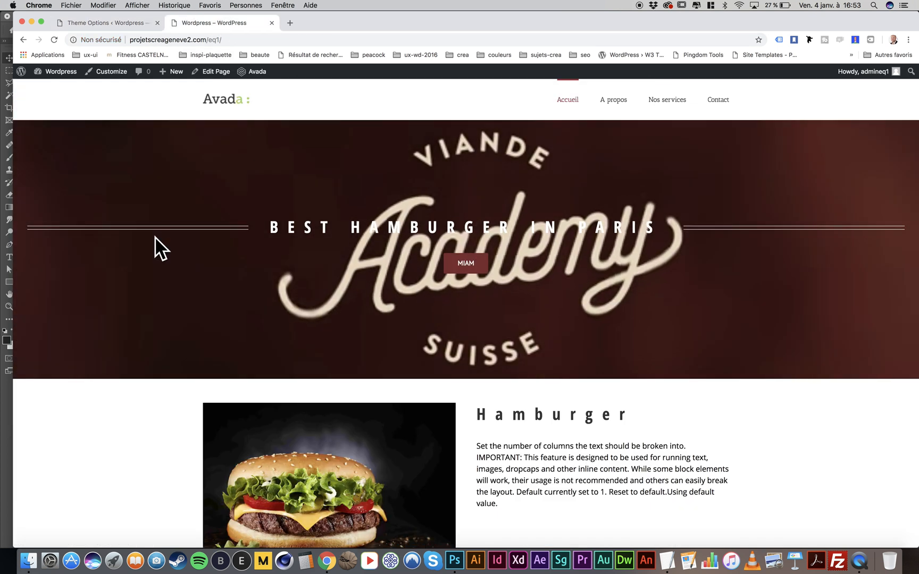
Set the Title Separator to None in the theme's Title Element options, save the changes and check the live homepage
click(109, 23)
scroll(379, 320, down, 5)
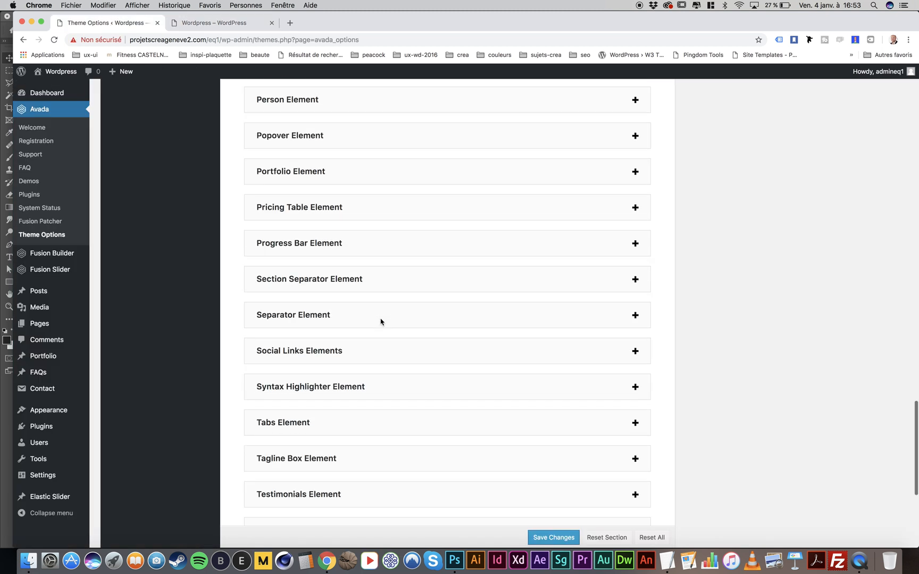
click(308, 371)
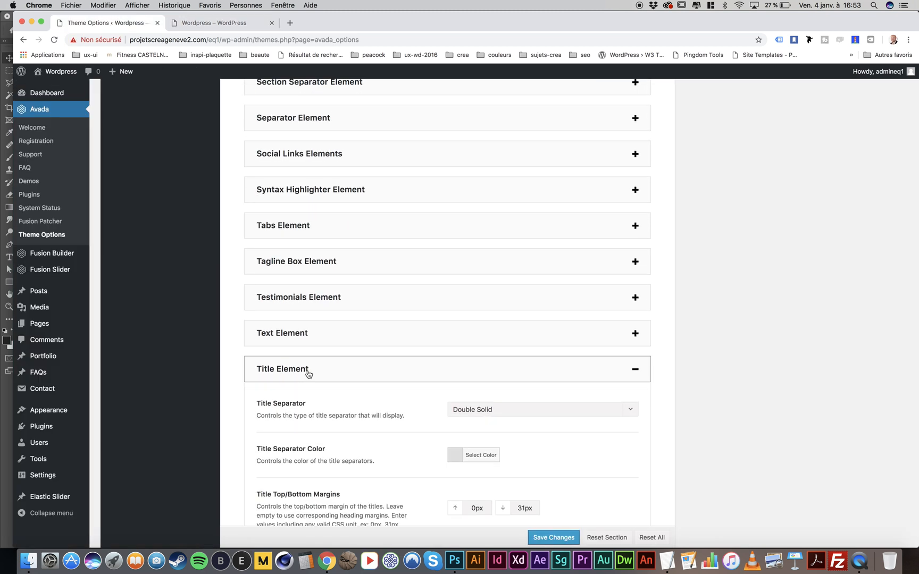
click(496, 410)
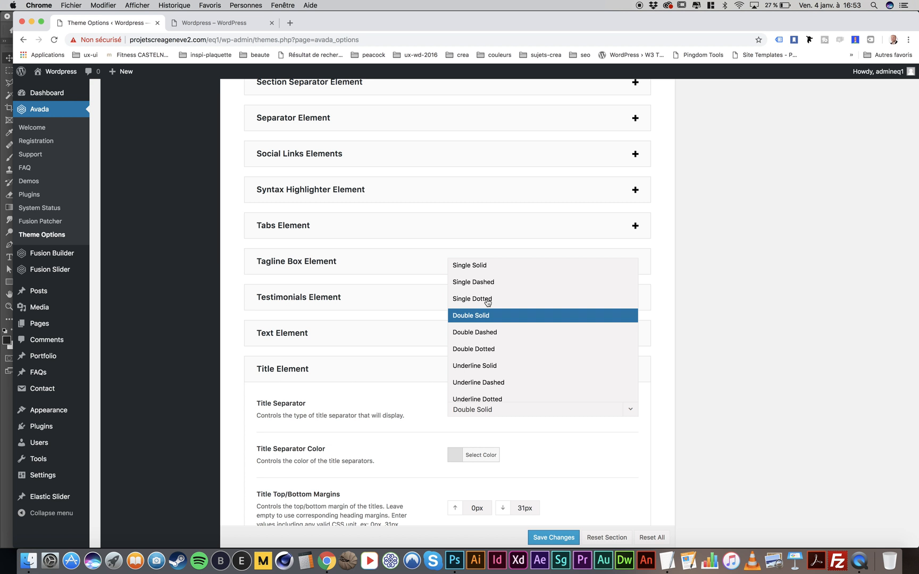
scroll(482, 394, down, 1)
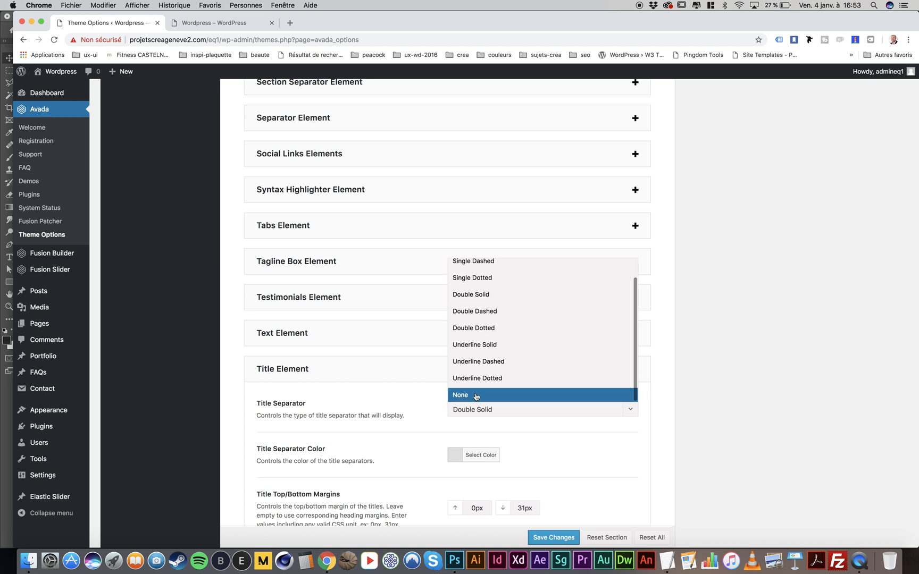
click(476, 395)
click(553, 537)
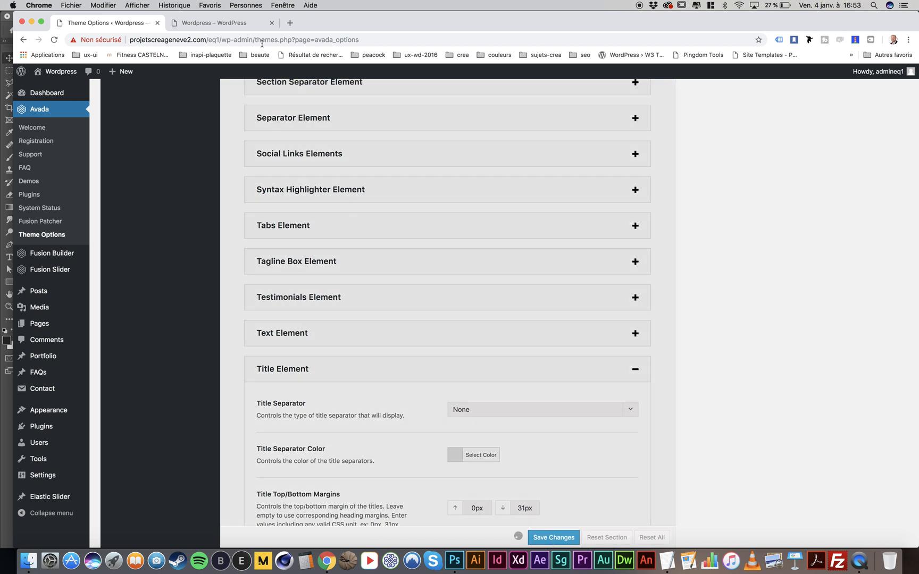
click(218, 22)
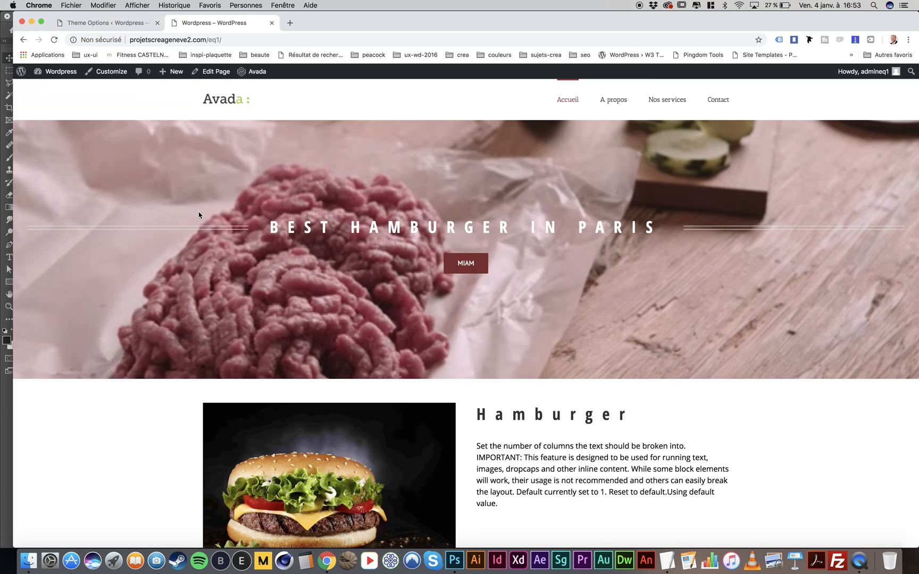
click(106, 23)
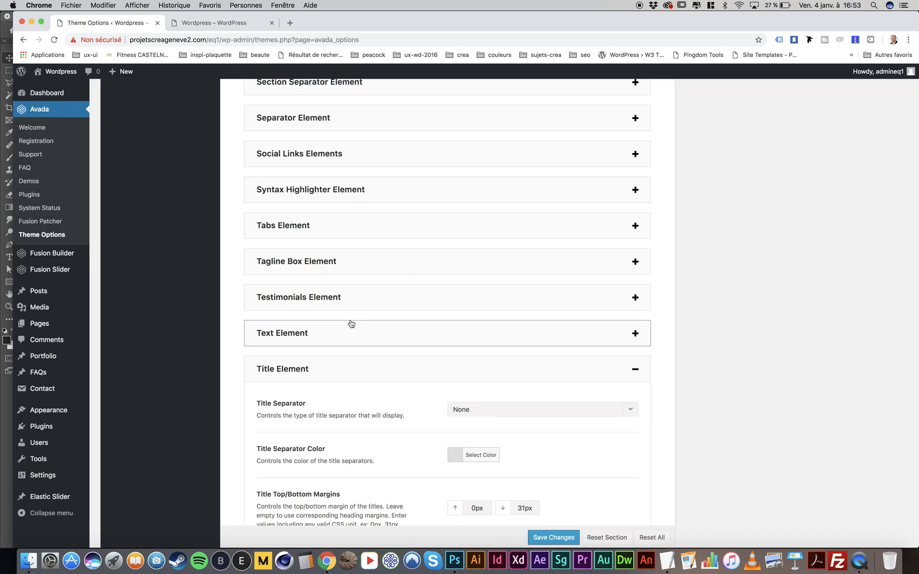
Open the theme's Import / Export options and display the current option settings as copyable export data
scroll(349, 321, down, 5)
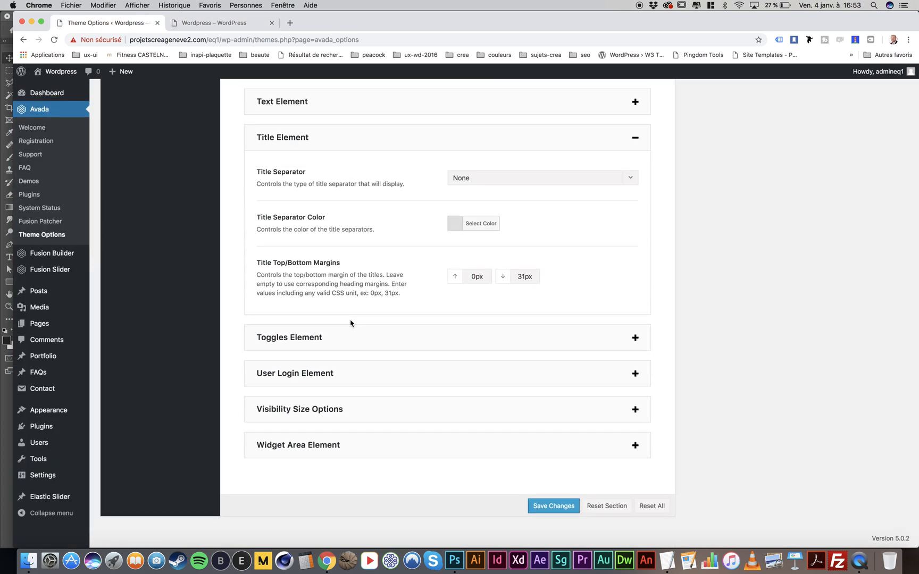
scroll(350, 323, up, 20)
scroll(351, 323, up, 10)
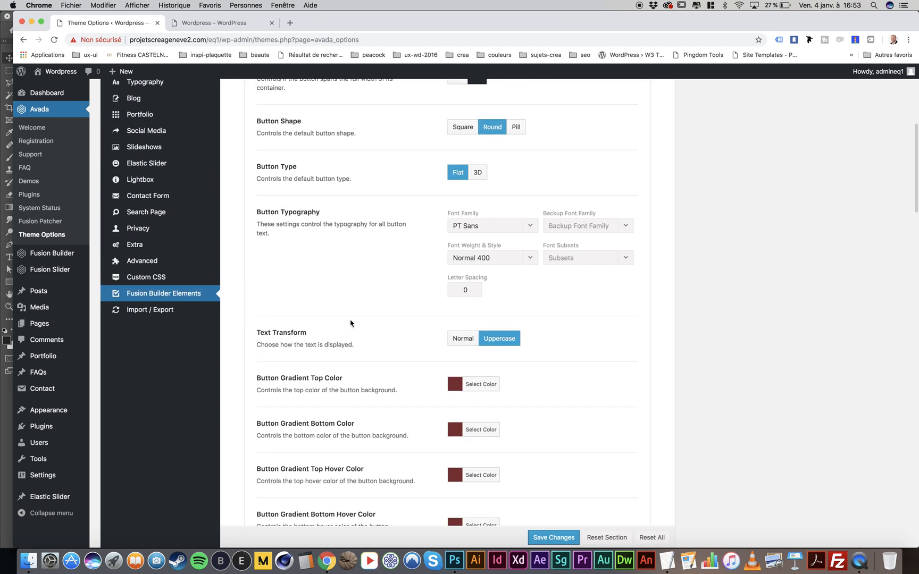
scroll(350, 322, up, 3)
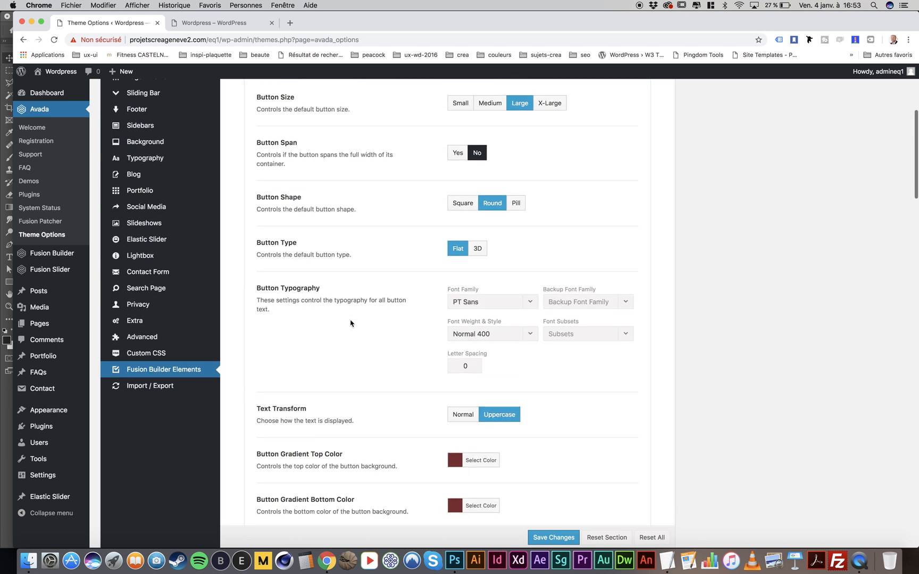
click(158, 390)
scroll(307, 350, up, 5)
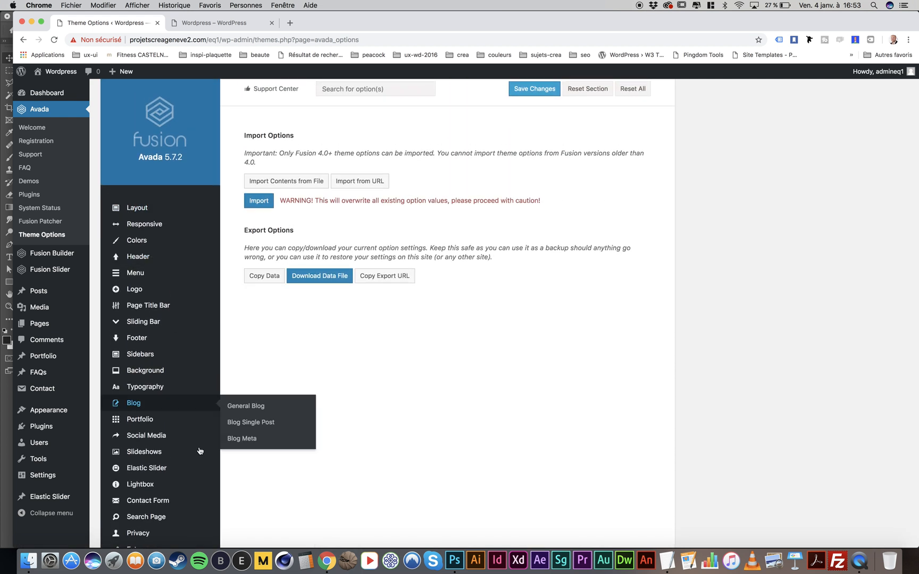
click(263, 276)
scroll(354, 306, up, 5)
scroll(354, 306, down, 10)
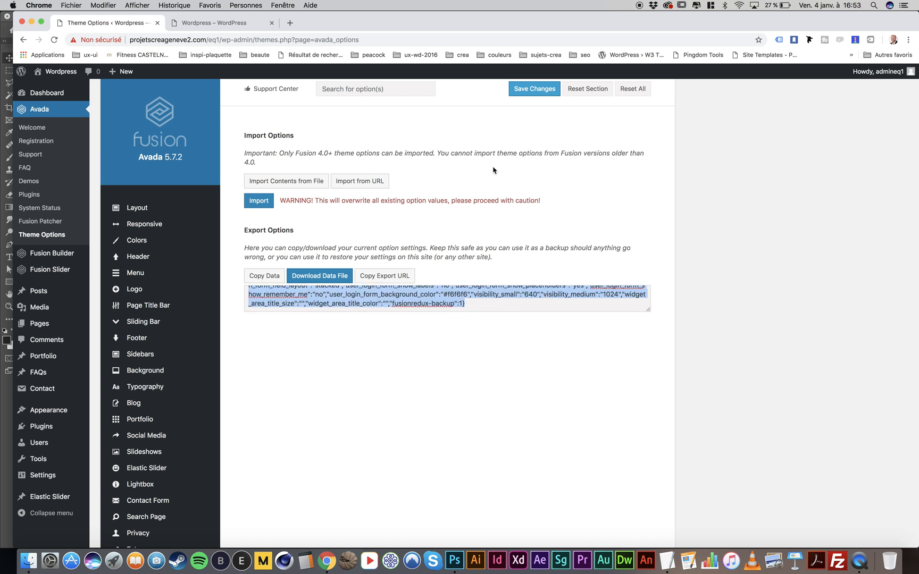
scroll(493, 170, up, 1)
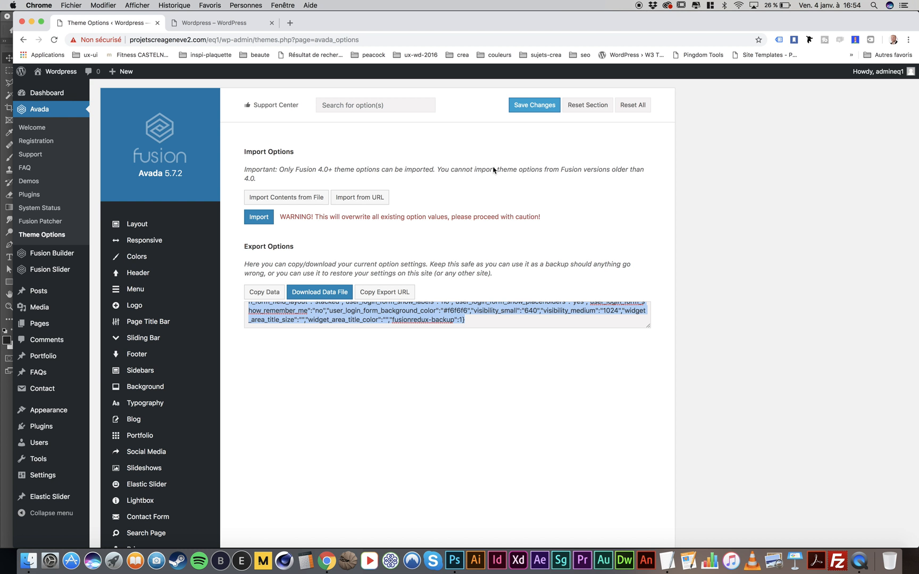
scroll(346, 259, down, 5)
scroll(345, 260, up, 6)
Save the theme options, reload the live homepage and review its titles and buttons down the page
click(526, 108)
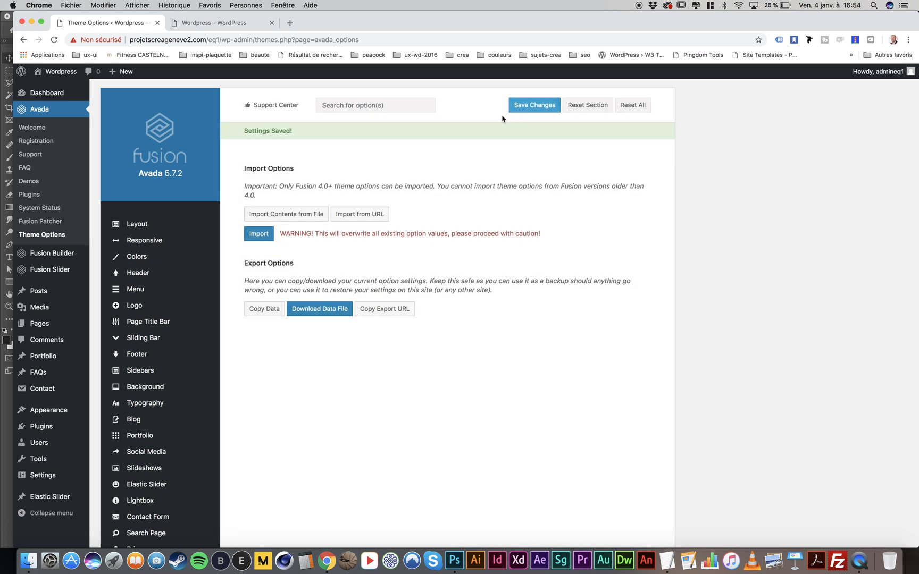
click(211, 24)
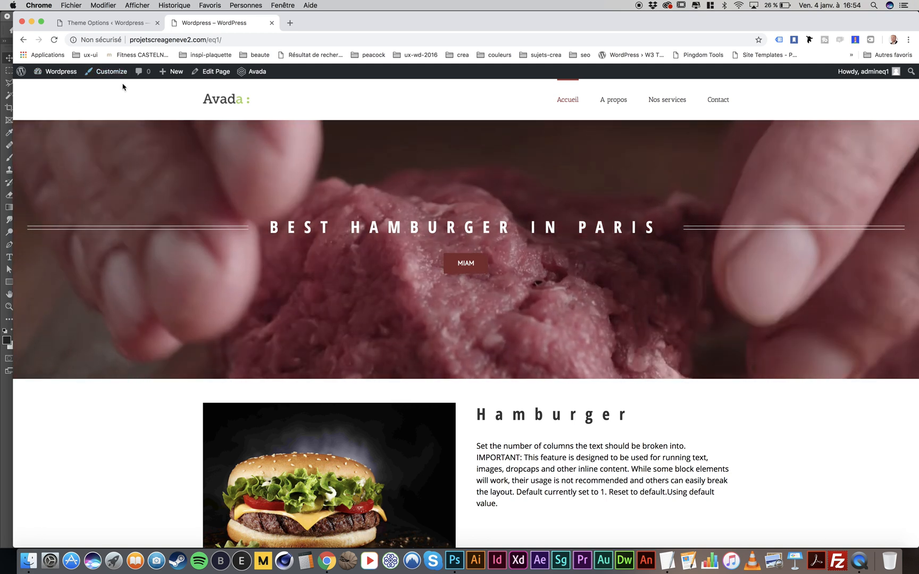
click(54, 40)
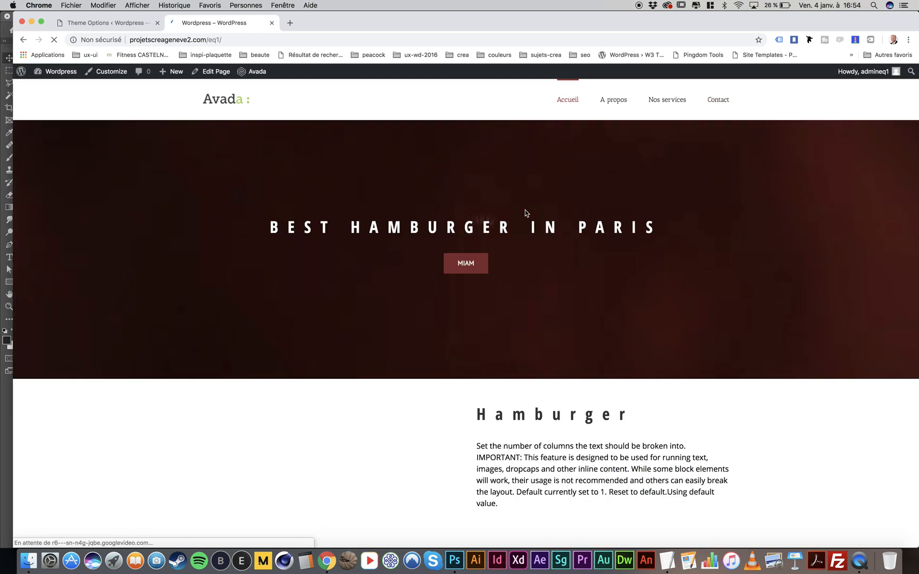
scroll(525, 214, down, 5)
scroll(525, 213, down, 10)
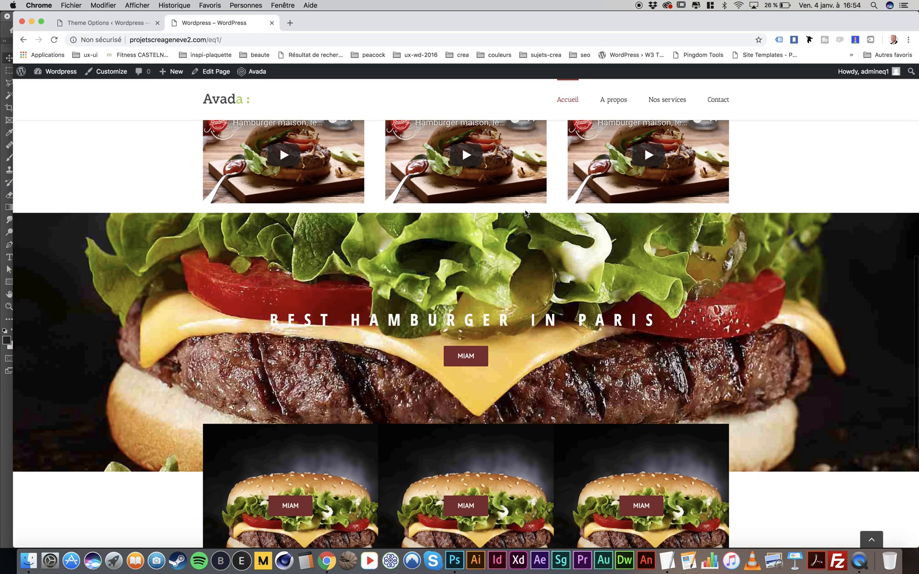
scroll(526, 213, up, 9)
scroll(526, 213, up, 5)
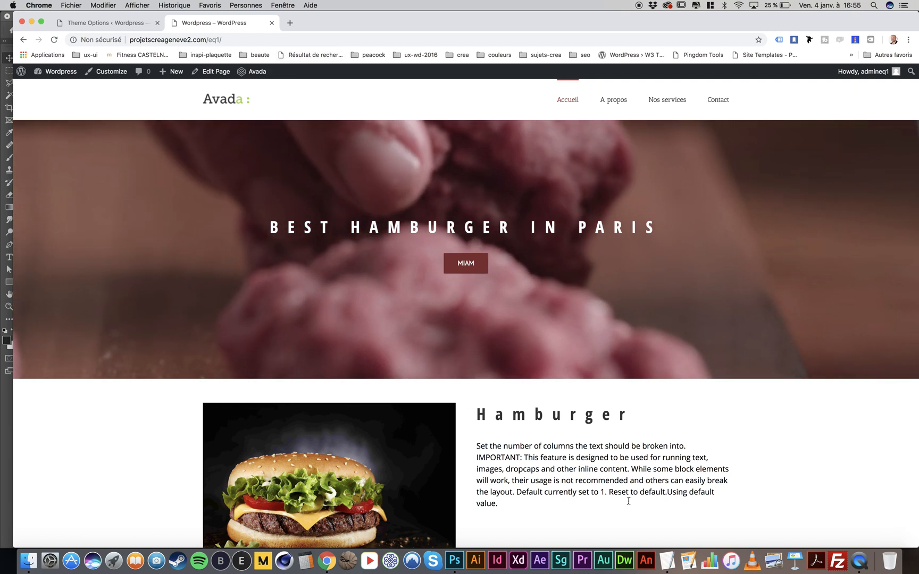
click(859, 562)
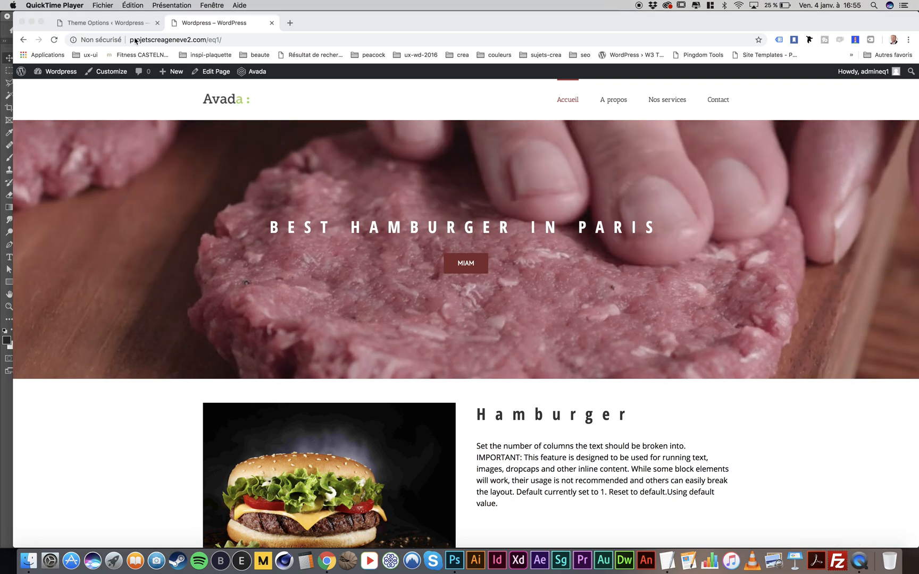
click(102, 5)
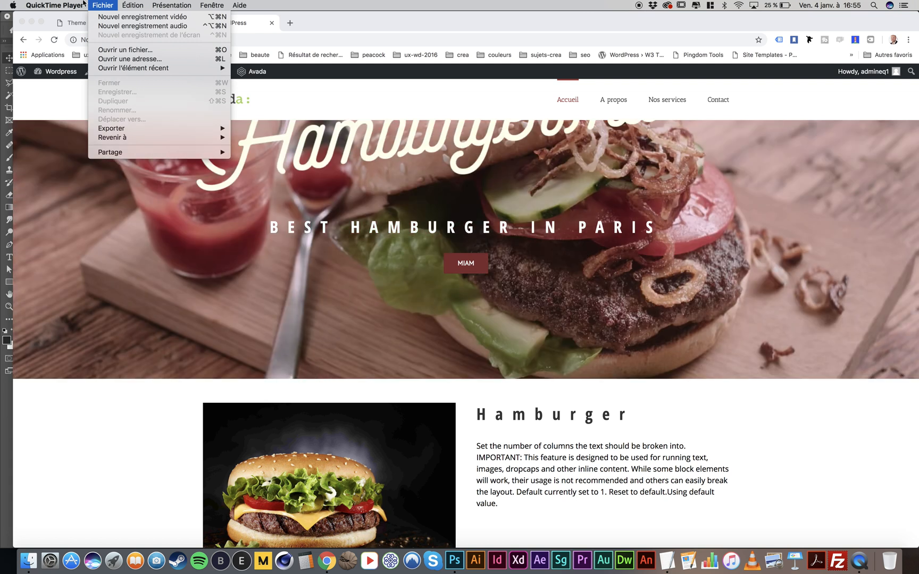
mouse_move(79, 5)
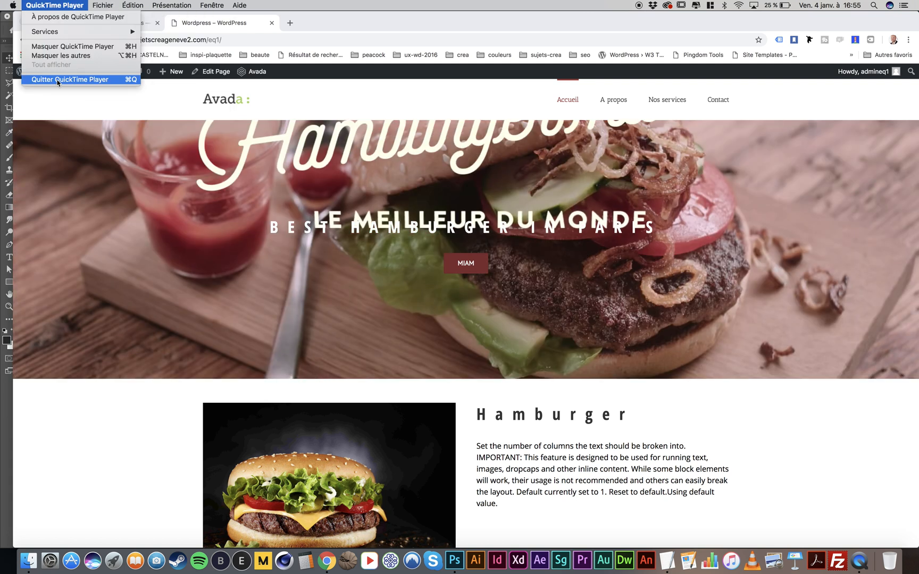